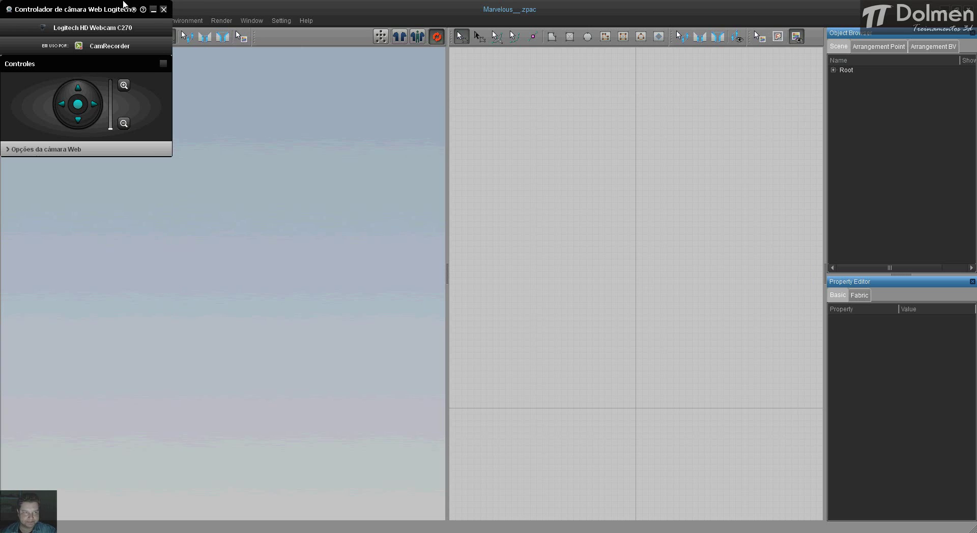
Close the webcam window and draw a tall rectangular pattern in the 2D pattern window
left_click(265, 120)
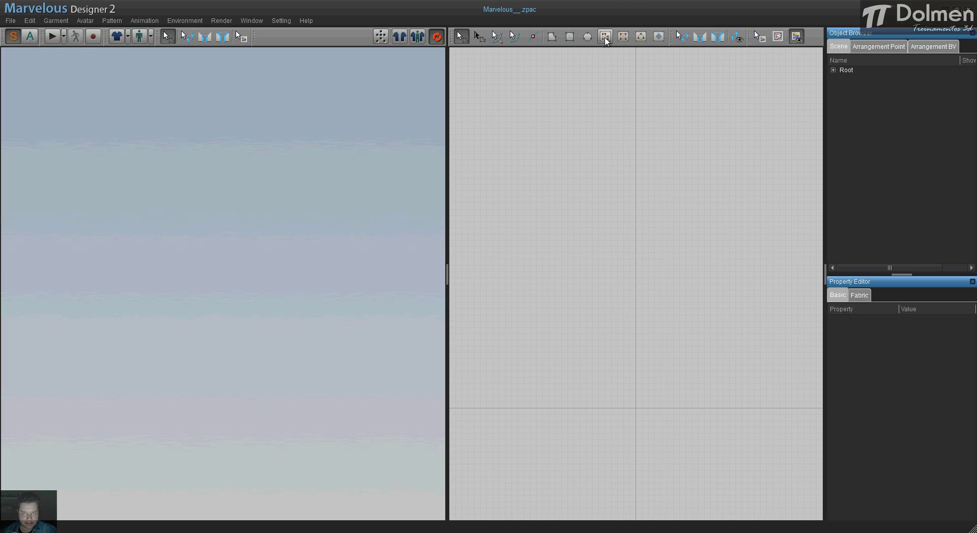
left_click(570, 37)
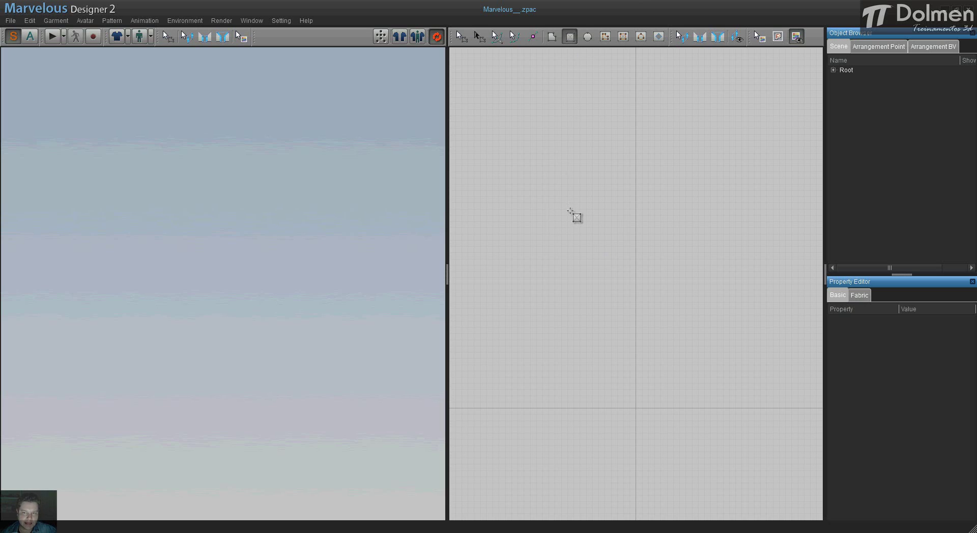
mouse_move(571, 218)
left_mouse_down()
mouse_move(697, 425)
mouse_move(562, 410)
mouse_move(713, 410)
mouse_move(708, 434)
left_mouse_up()
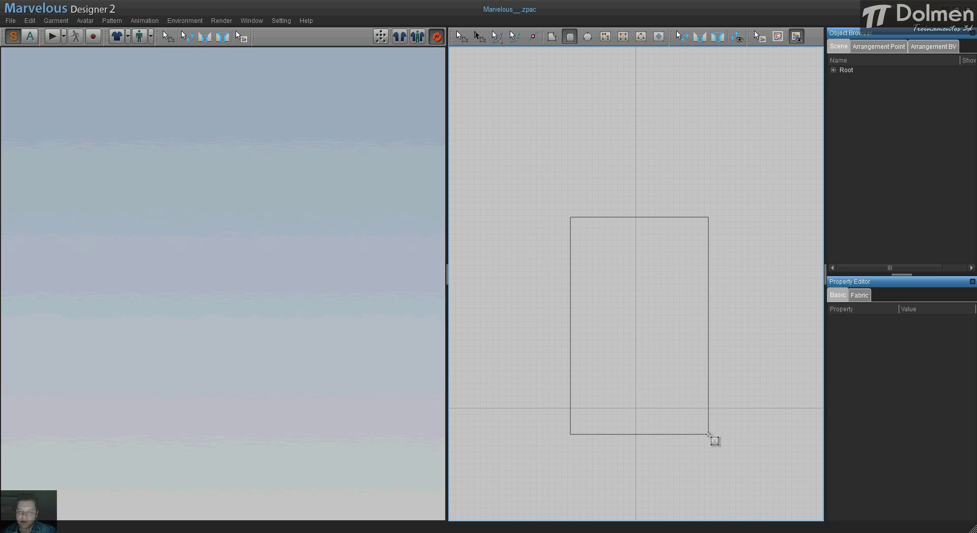
left_click_drag(708, 433, 709, 434)
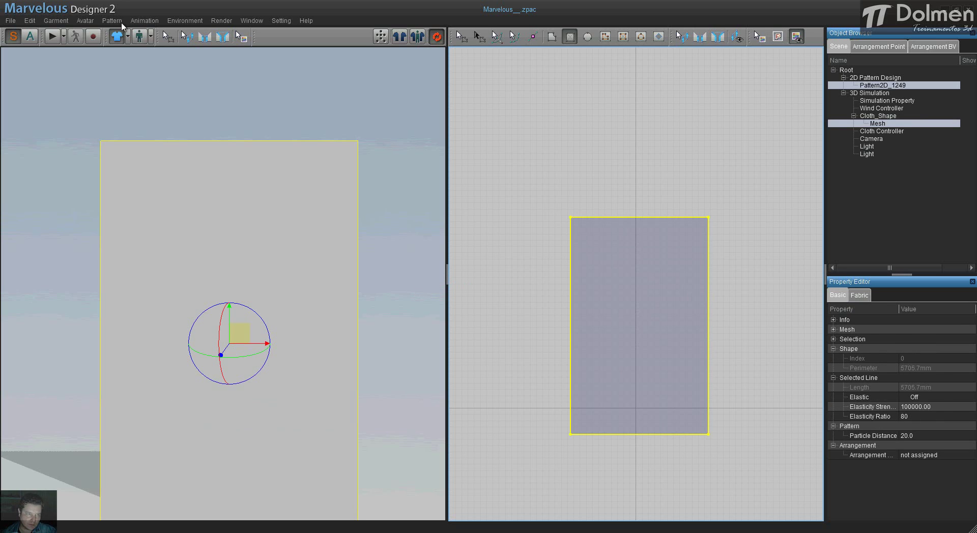
Set the gizmo to World Coordinate, snap to front view, then zoom out and orbit to an angle
left_click(183, 20)
mouse_move(187, 109)
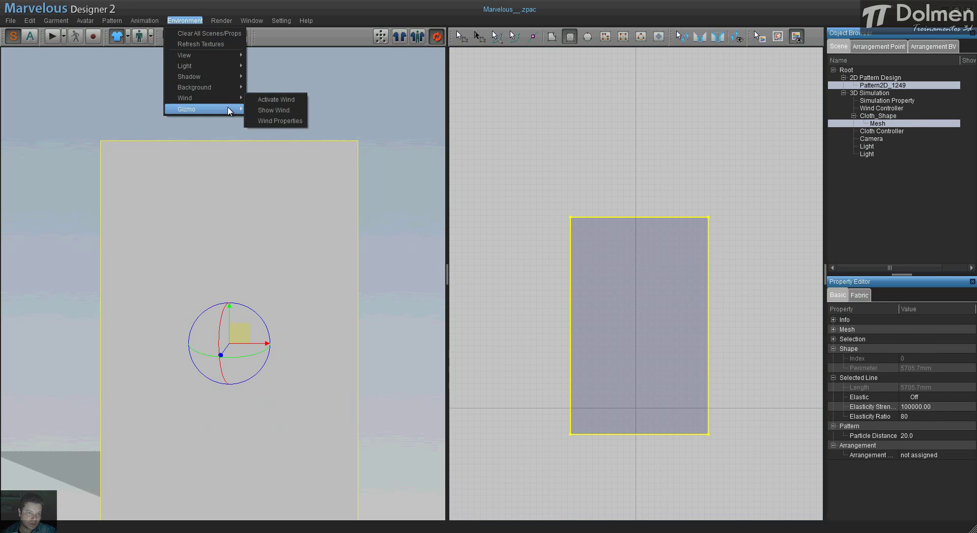
left_click(316, 133)
key("2")
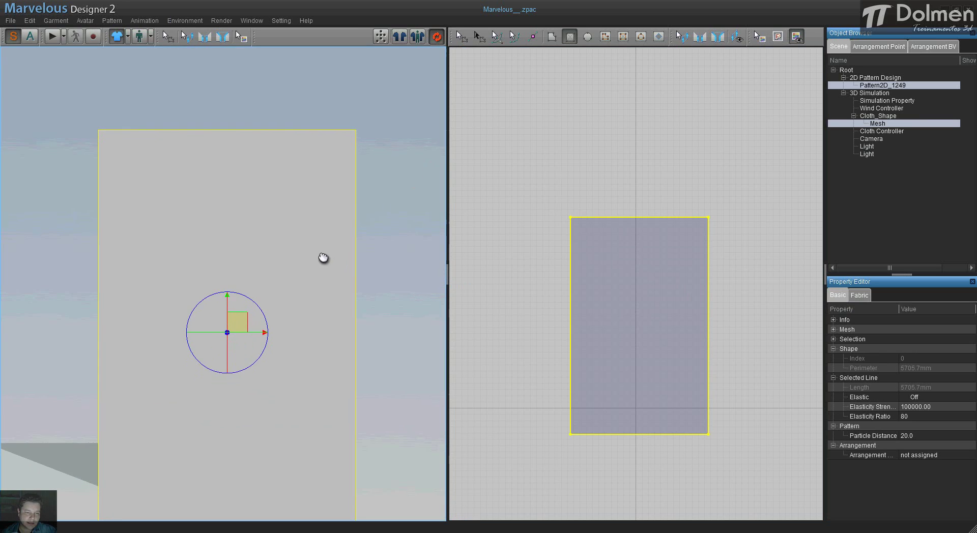
scroll(277, 283, "down", 2)
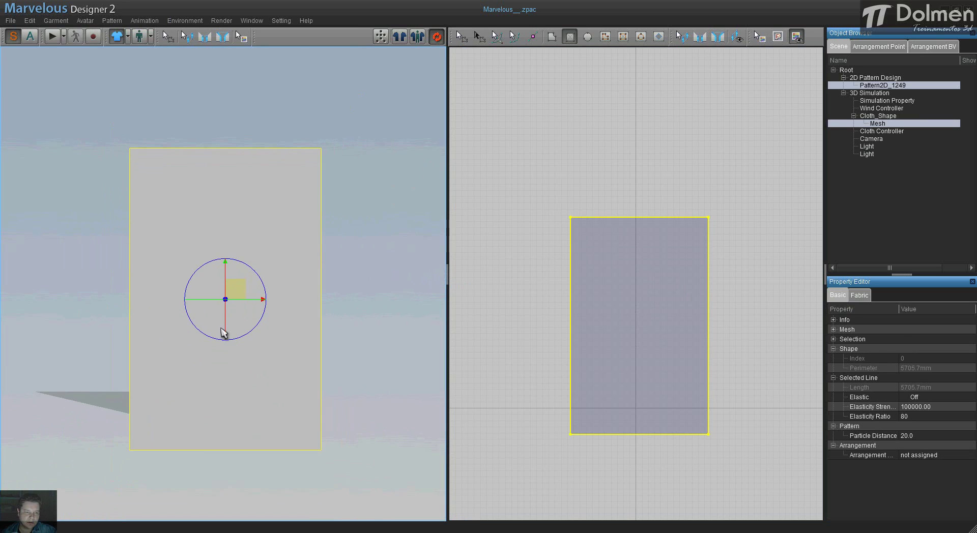
right_click_drag(224, 333, 257, 376)
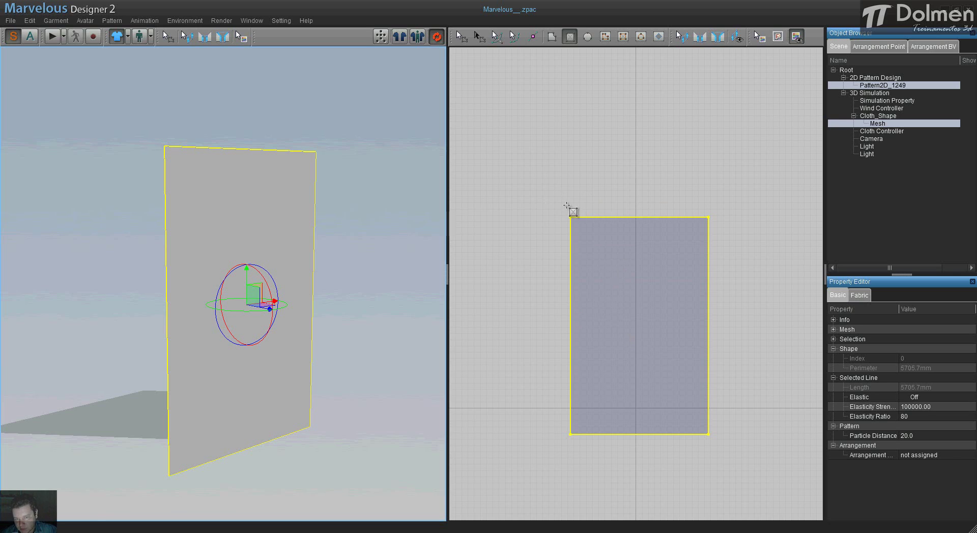
Draw a thin strip above the panel and seam the strip's bottom edge to the panel's top edge
left_click_drag(571, 207, 708, 197)
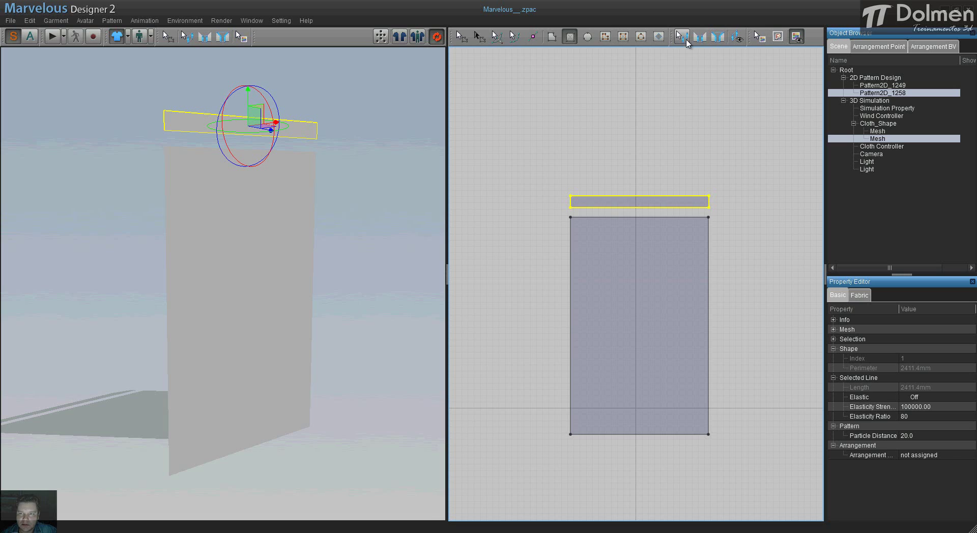
left_click(700, 41)
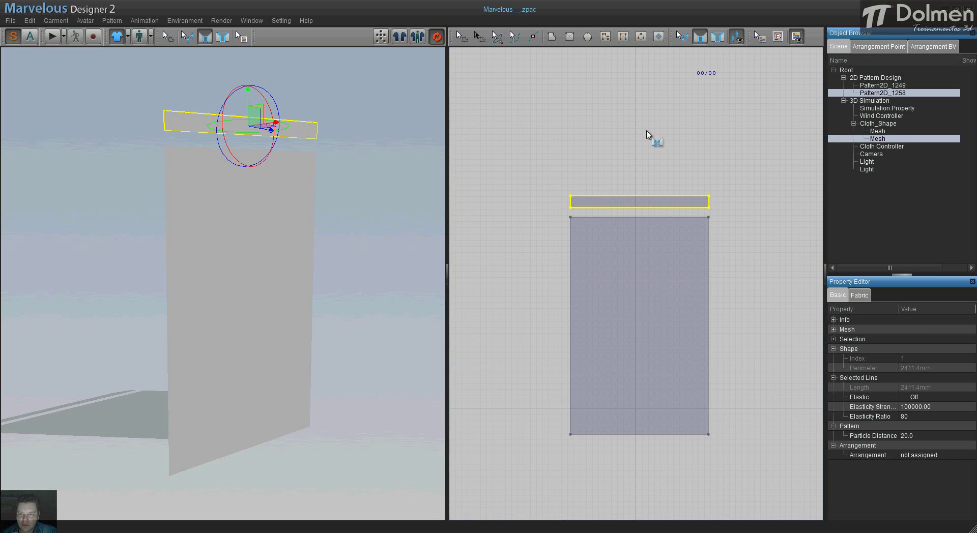
left_click(598, 212)
left_click(599, 219)
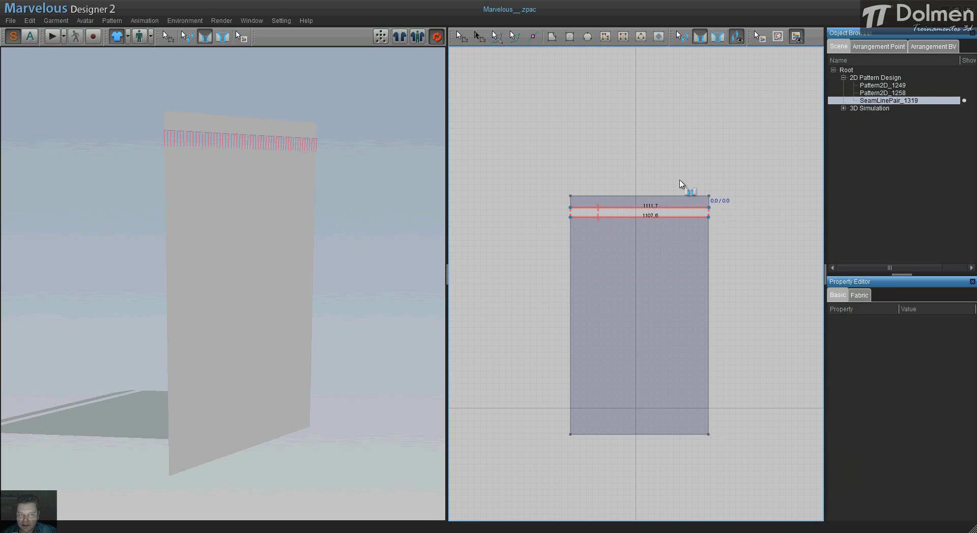
right_click_drag(272, 298, 322, 320)
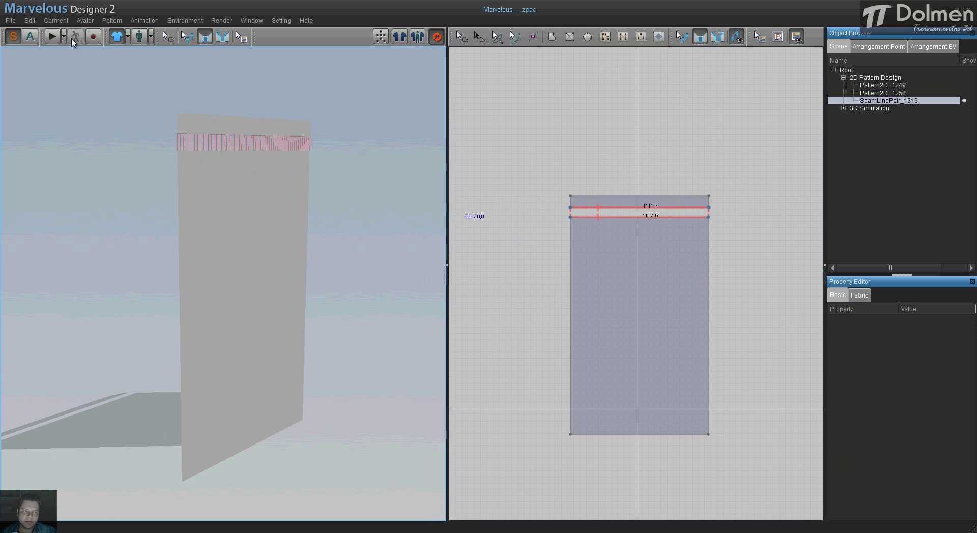
left_click(52, 40)
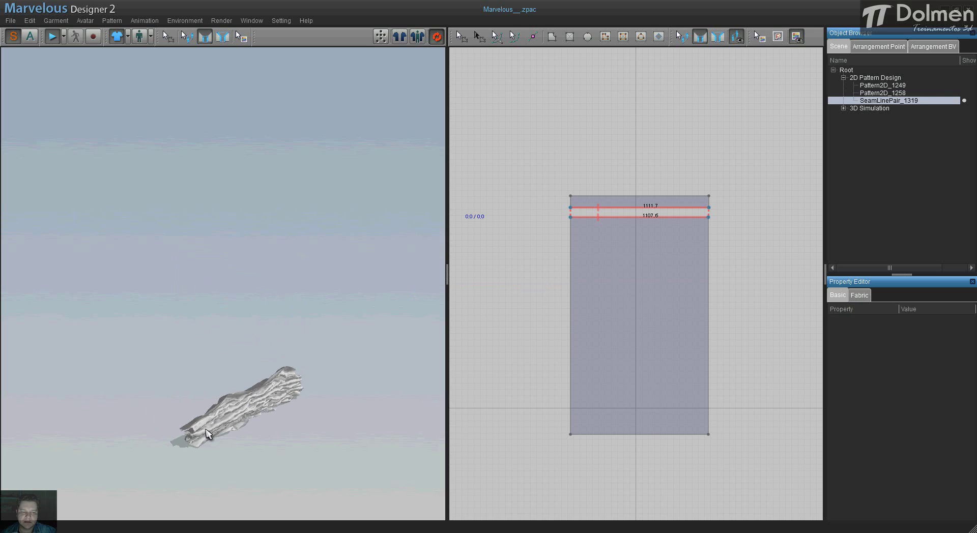
left_click(52, 36)
left_click(436, 37)
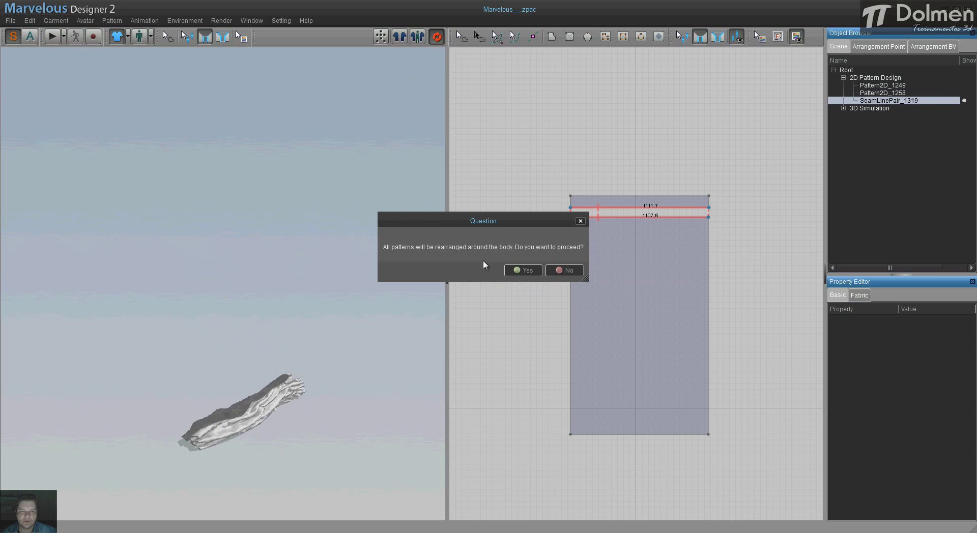
left_click(524, 269)
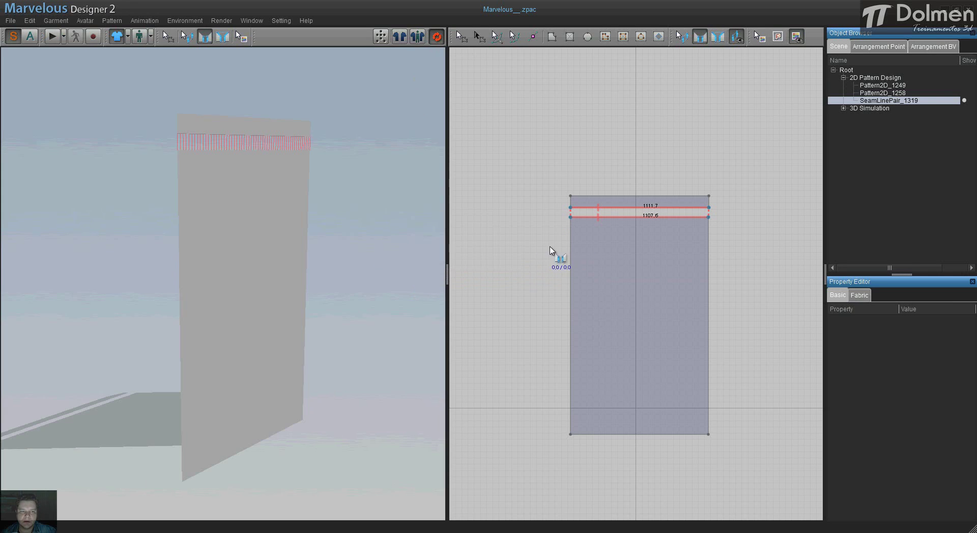
Select the top strip with Transform Pattern and right-click it in 3D to reach Deactivate
left_click(460, 36)
left_click(611, 202)
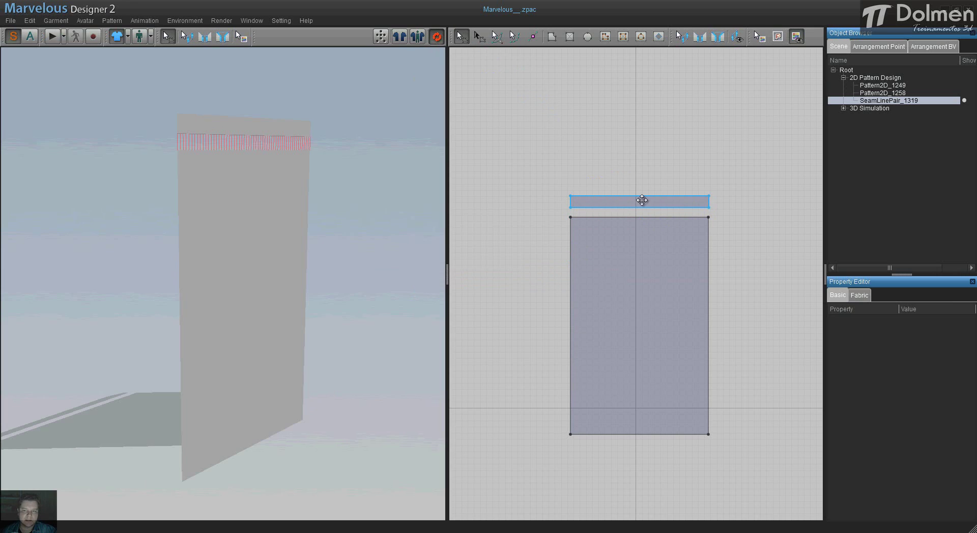
left_click(592, 239)
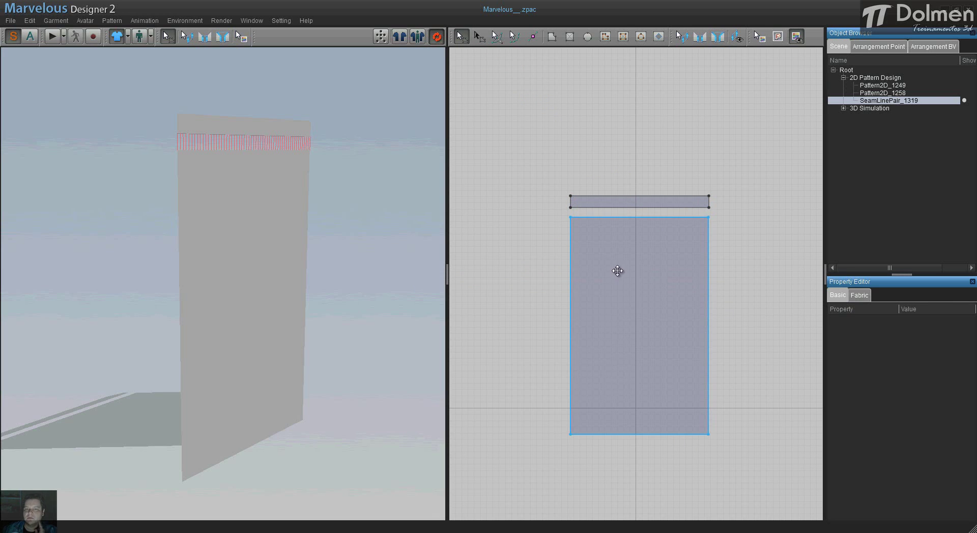
left_click(608, 204)
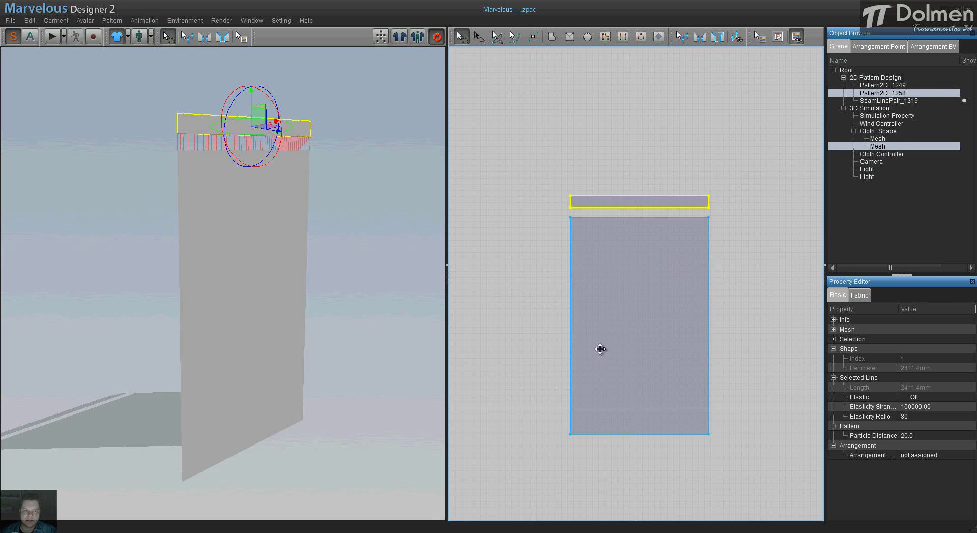
right_click(204, 126)
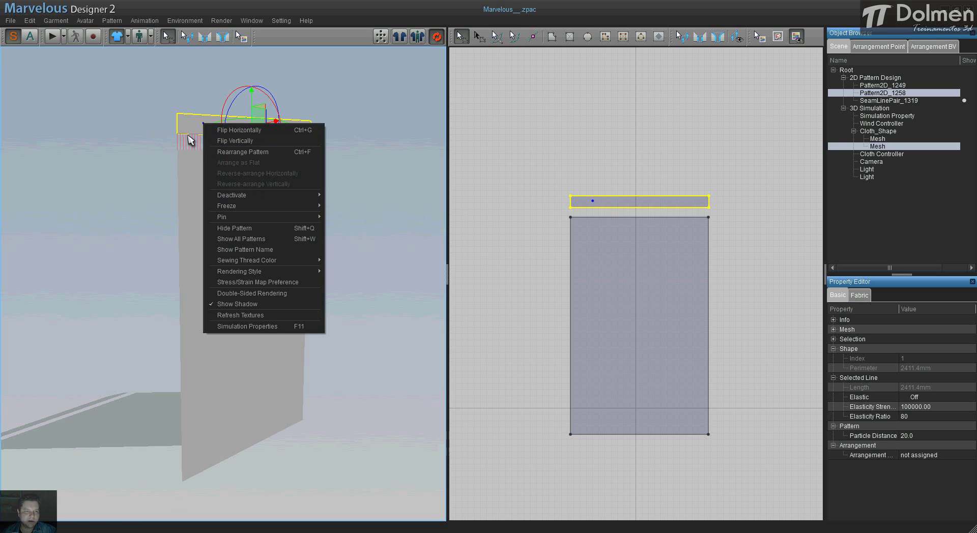
mouse_move(232, 195)
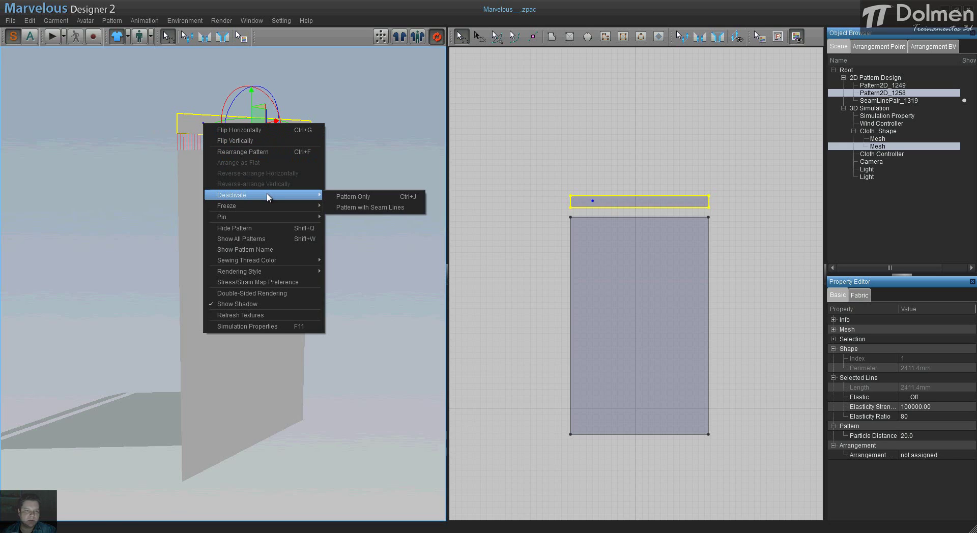
Deactivate the top strip as Pattern Only so it stays fixed in place
left_click(385, 198)
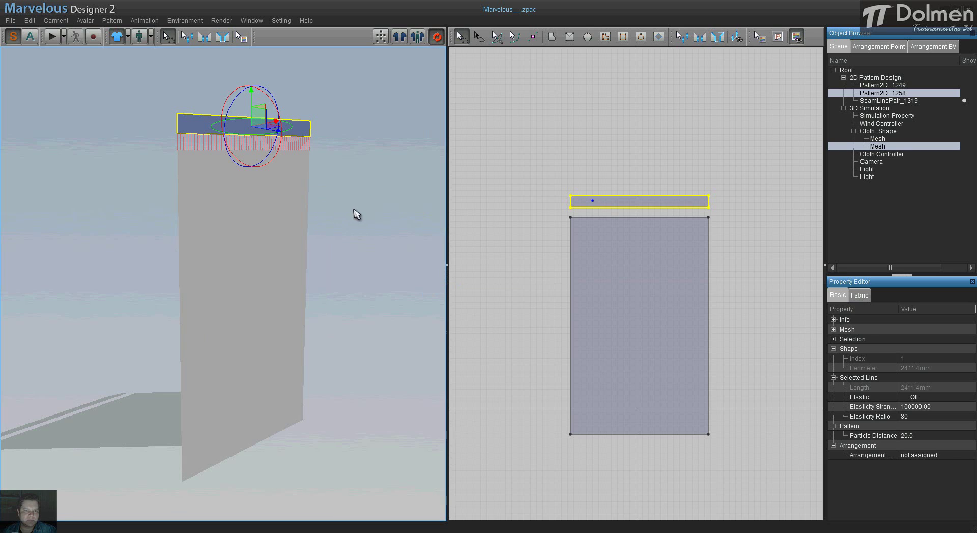
left_click(356, 208)
left_click(196, 121)
right_click_drag(230, 132, 300, 213)
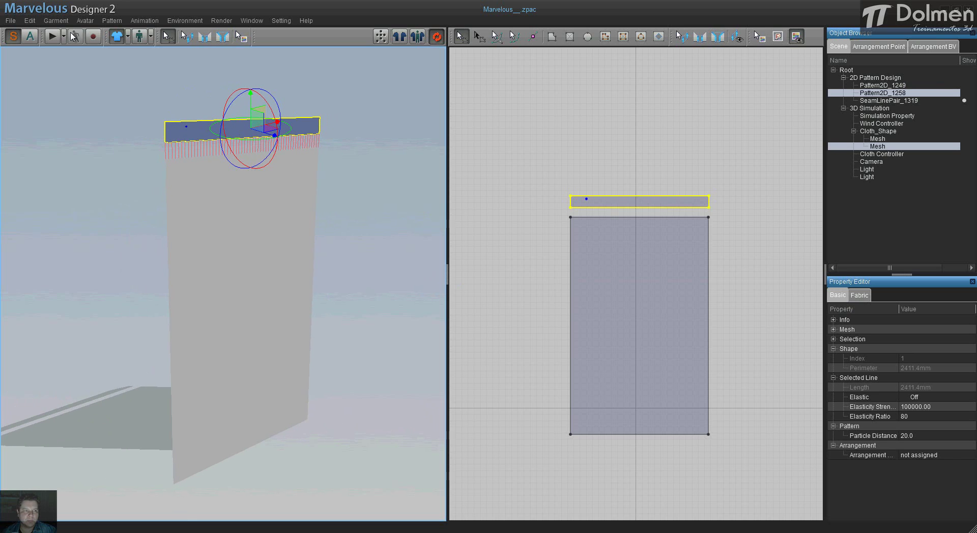
Simulate so the panel drapes in folds from the fixed strip, then stop
left_click(53, 37)
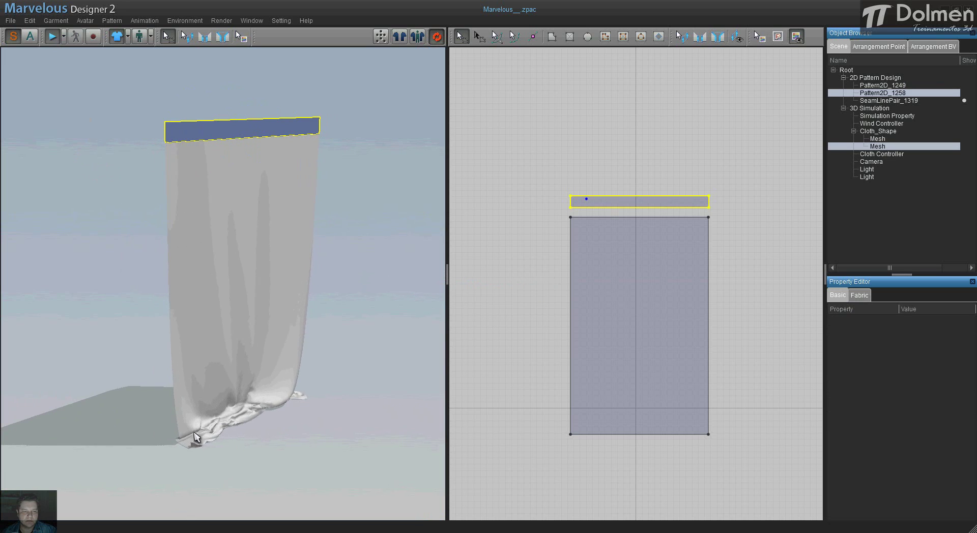
mouse_move(239, 429)
right_mouse_down()
mouse_move(232, 394)
mouse_move(216, 394)
right_mouse_up()
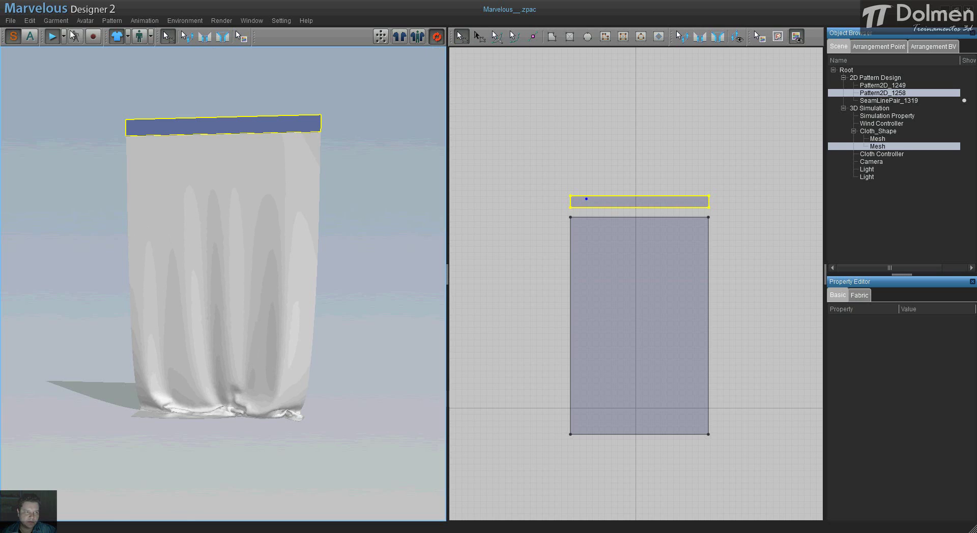
key("space")
Reset the pattern arrangement, then rotate, slide right and slightly raise the large panel
left_click(417, 36)
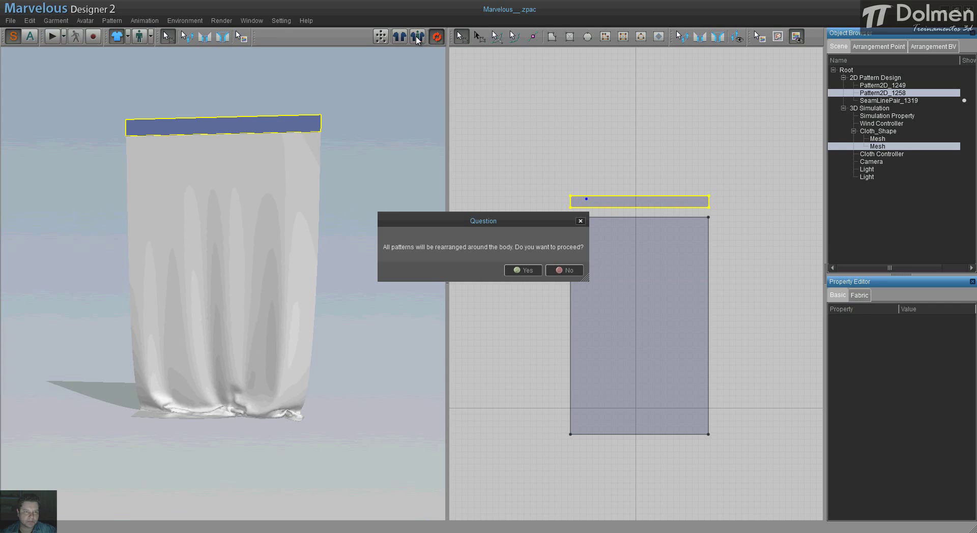
left_click(524, 274)
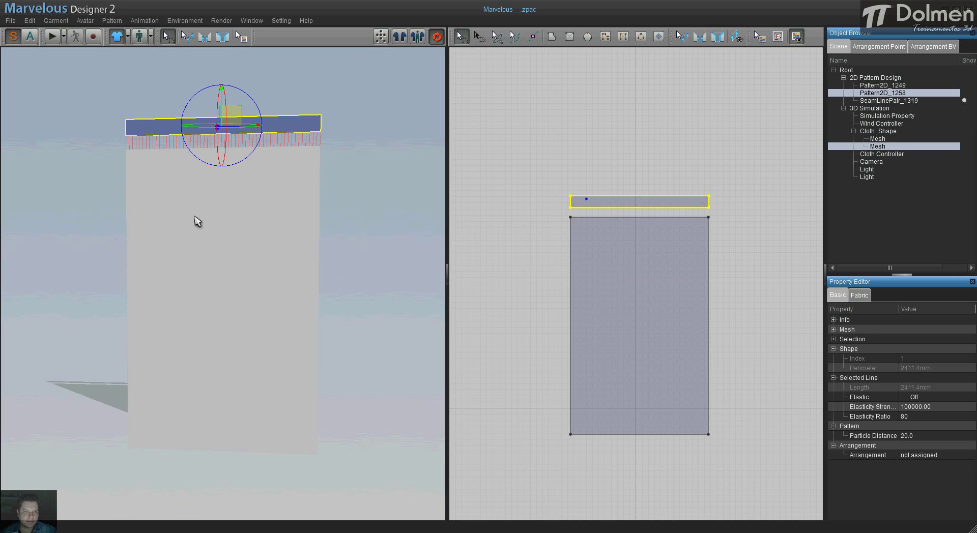
left_click(199, 222)
left_click_drag(197, 320, 282, 310)
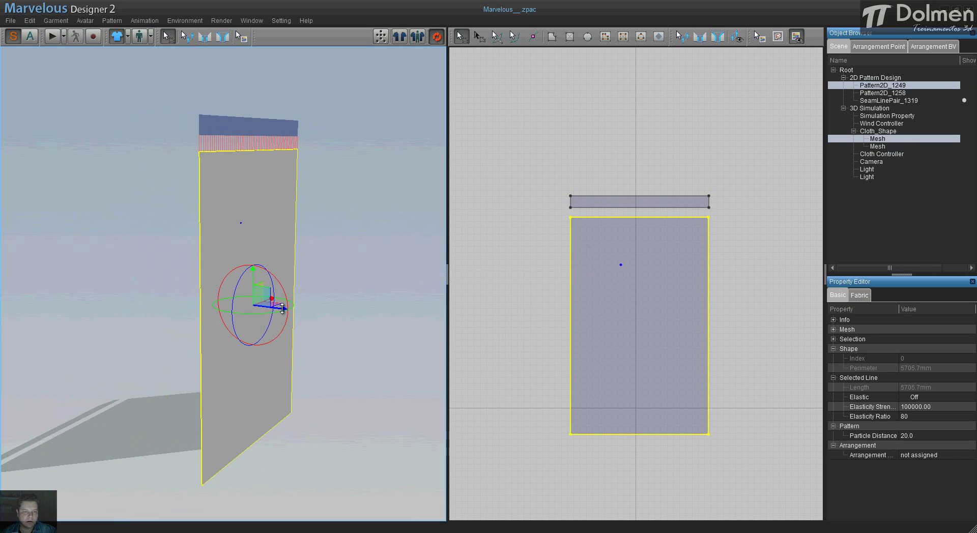
left_click_drag(282, 308, 310, 311)
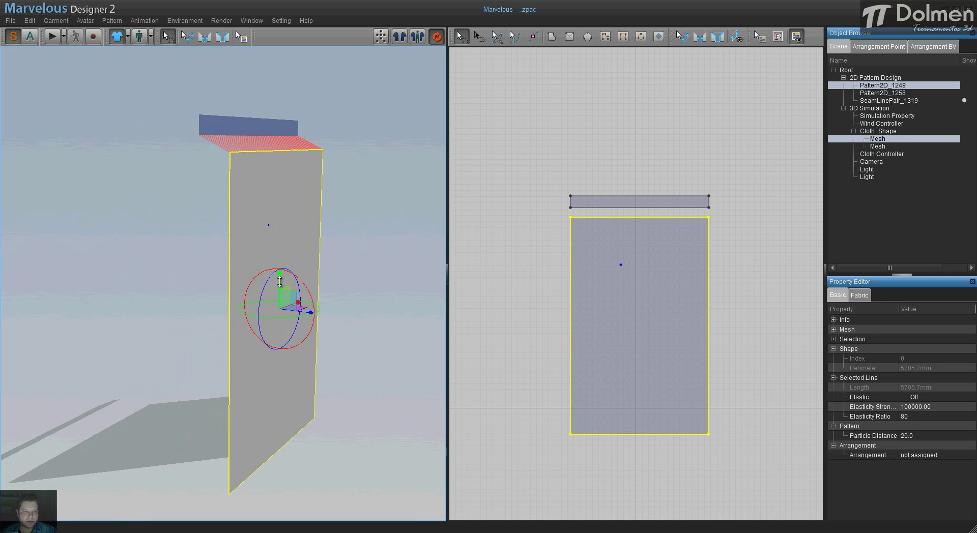
left_click_drag(278, 280, 278, 279)
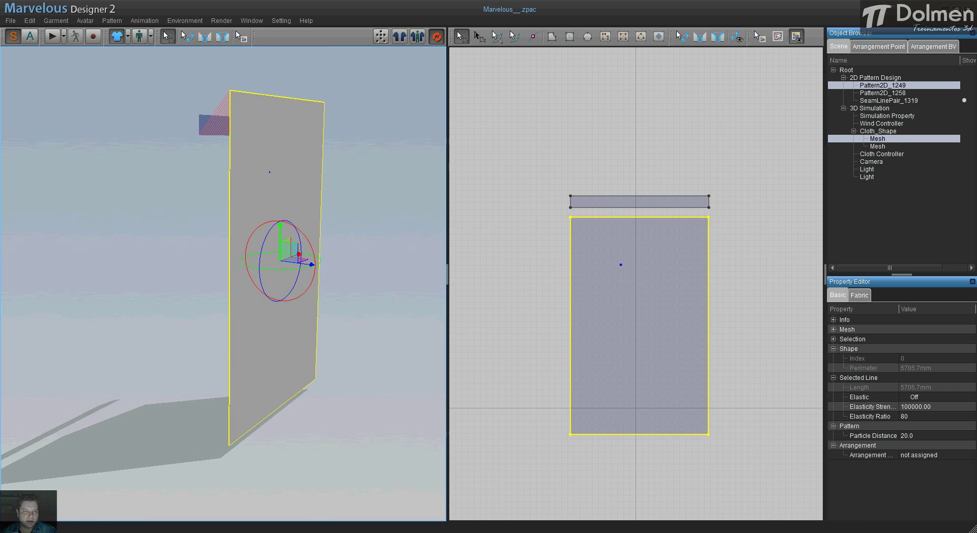
right_click_drag(241, 284, 266, 285)
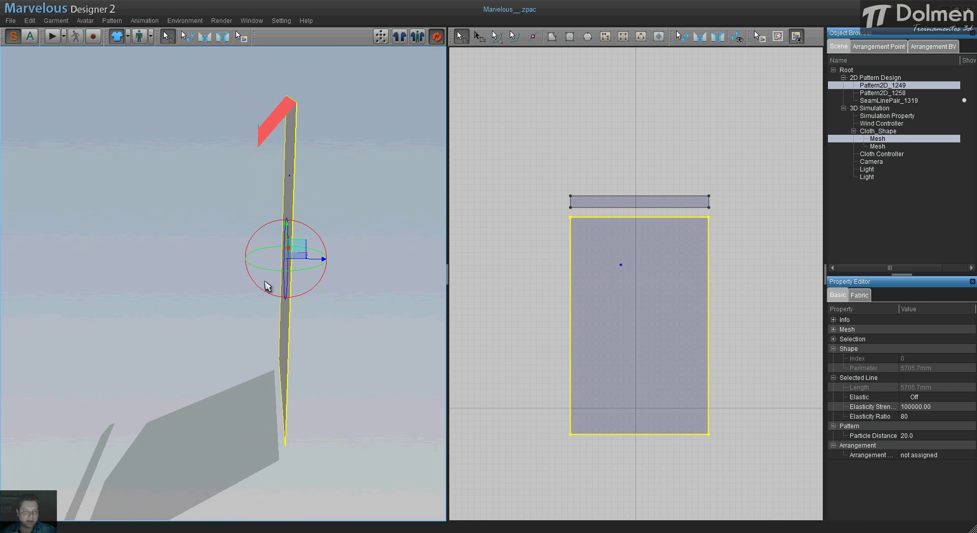
mouse_move(287, 220)
right_mouse_down()
mouse_move(222, 244)
mouse_move(205, 240)
right_mouse_up()
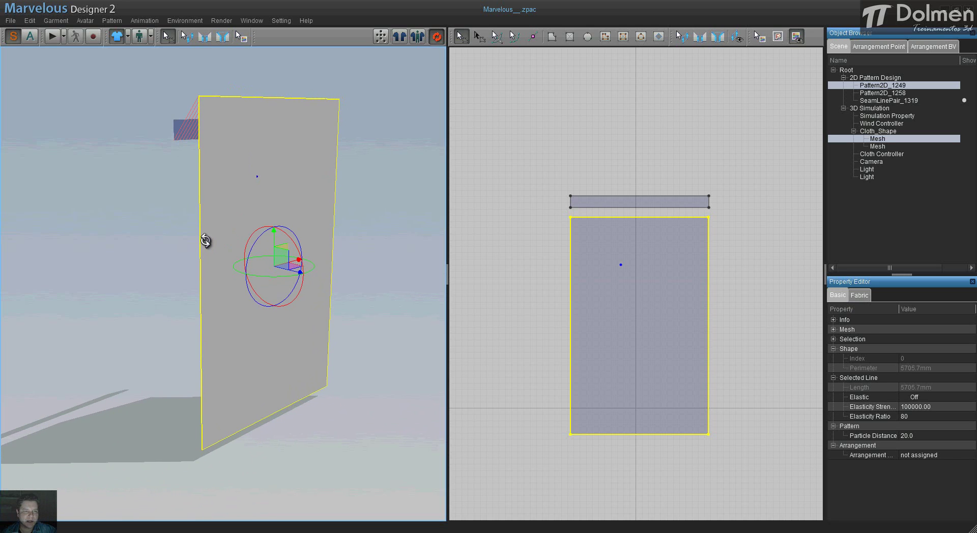
Run the simulation so the panel drapes from the strip, then stop it
left_click(54, 39)
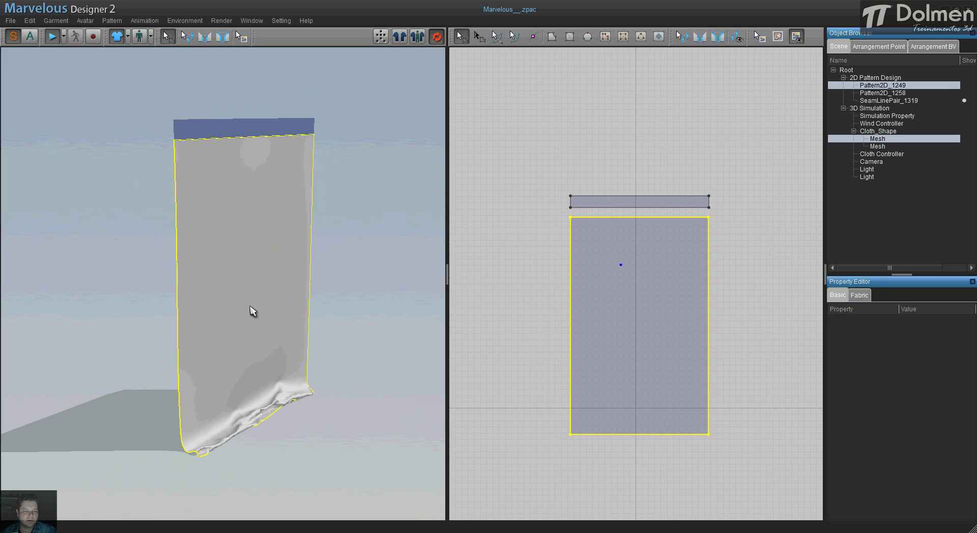
mouse_move(263, 280)
right_mouse_down()
mouse_move(127, 266)
mouse_move(264, 275)
right_mouse_up()
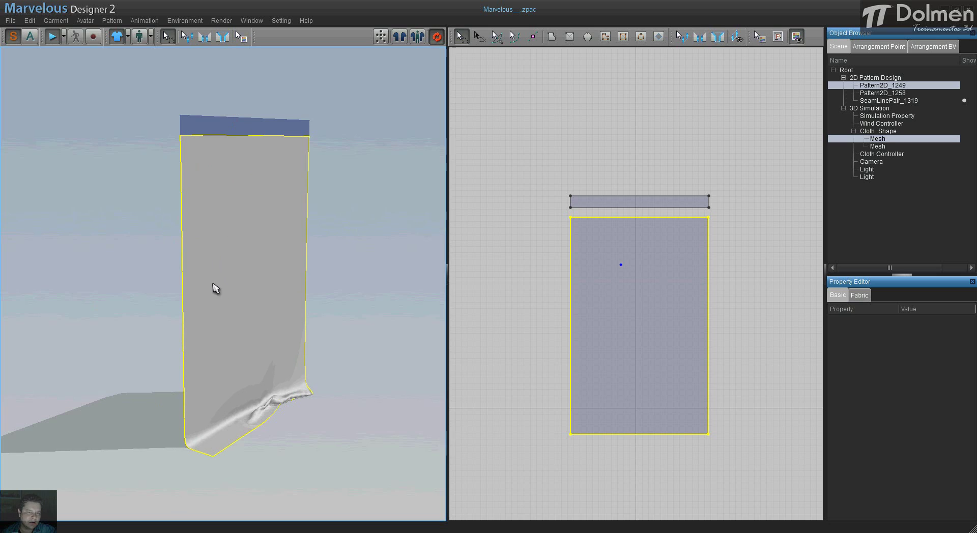
left_click(53, 38)
Reset patterns, move the panel down and left, then simulate and stop
left_click(418, 38)
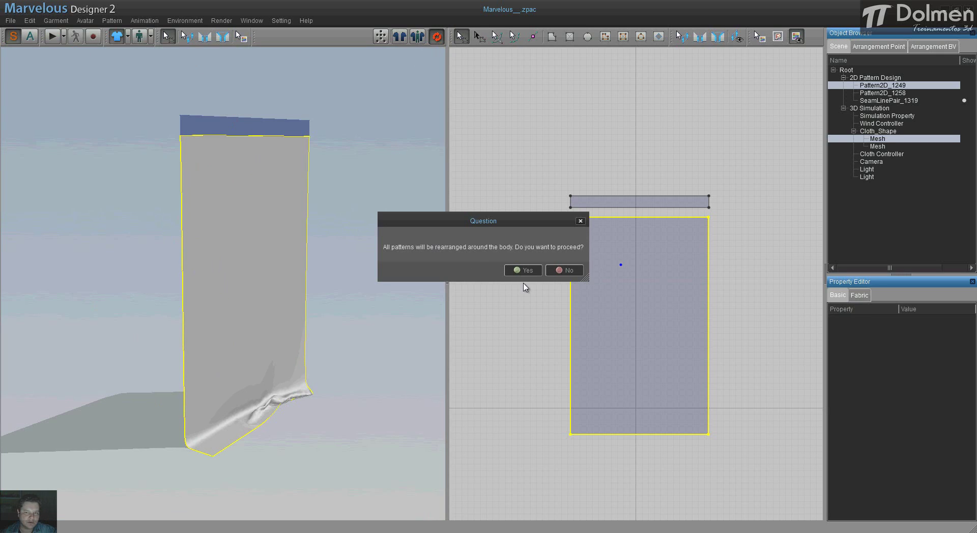
left_click(525, 269)
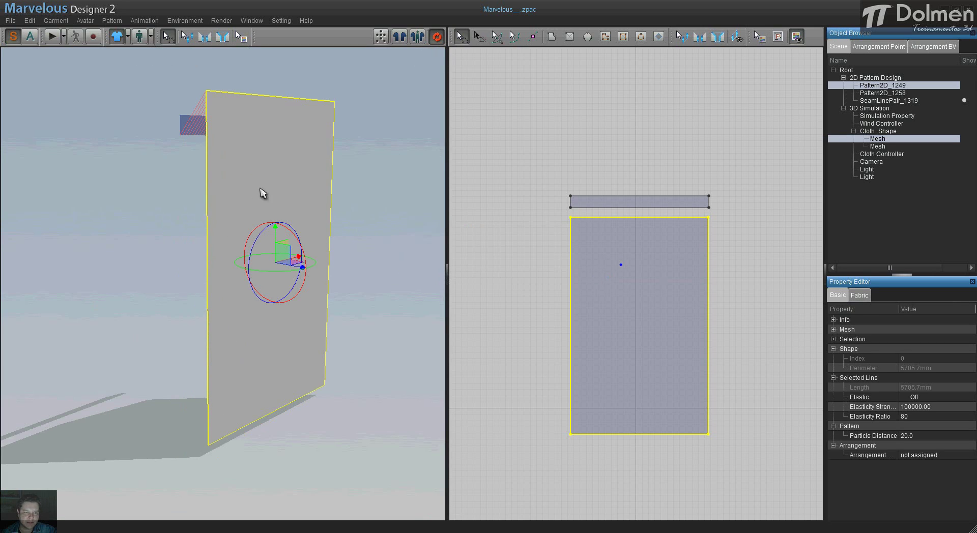
left_click_drag(275, 233, 275, 272)
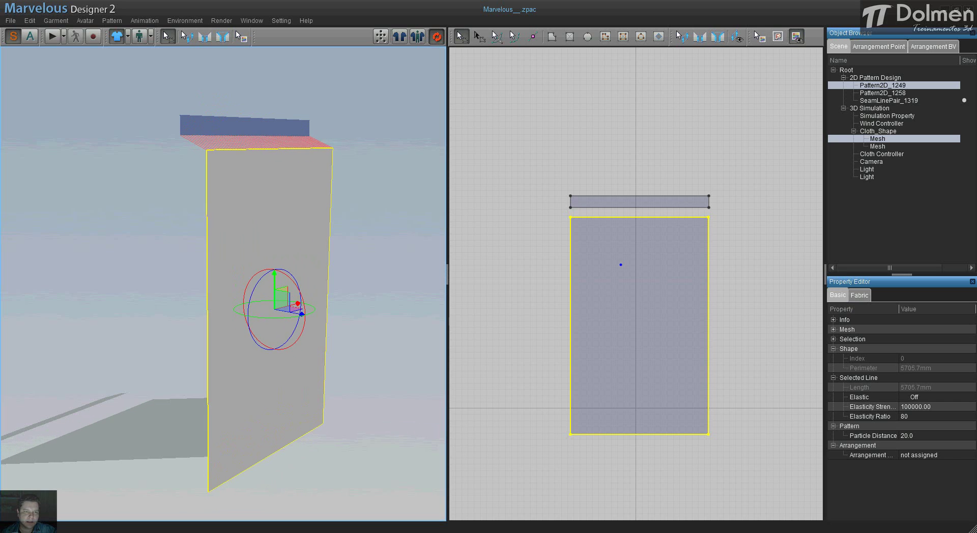
left_click_drag(297, 312, 246, 302)
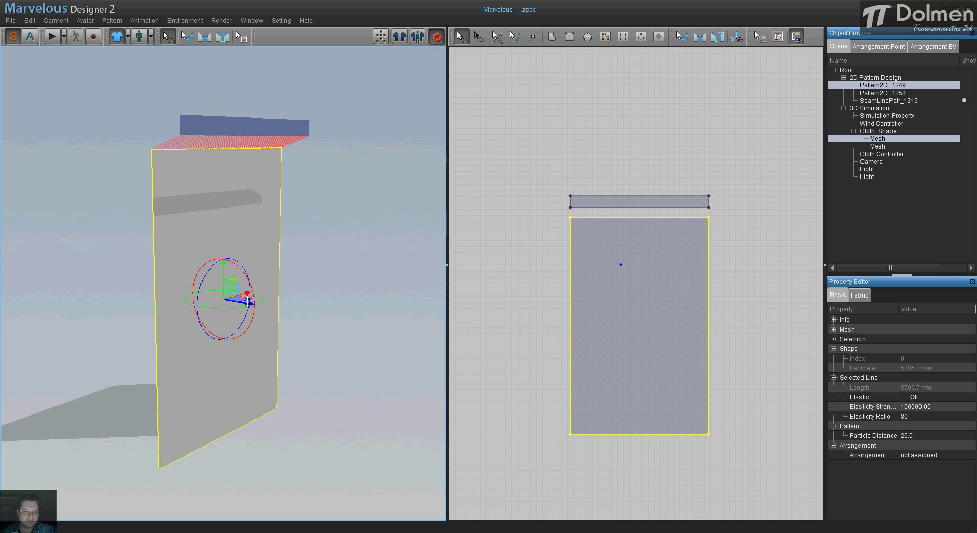
left_click(53, 37)
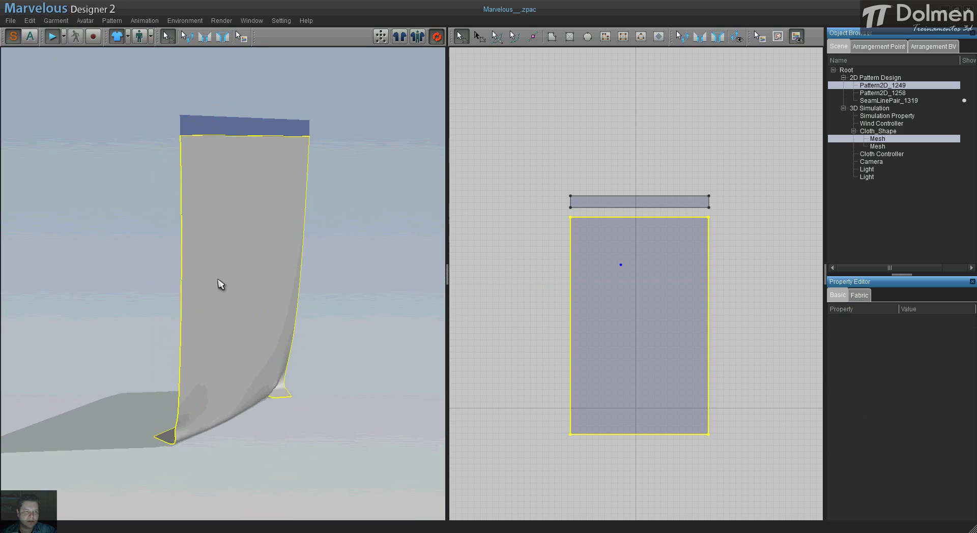
left_click(53, 36)
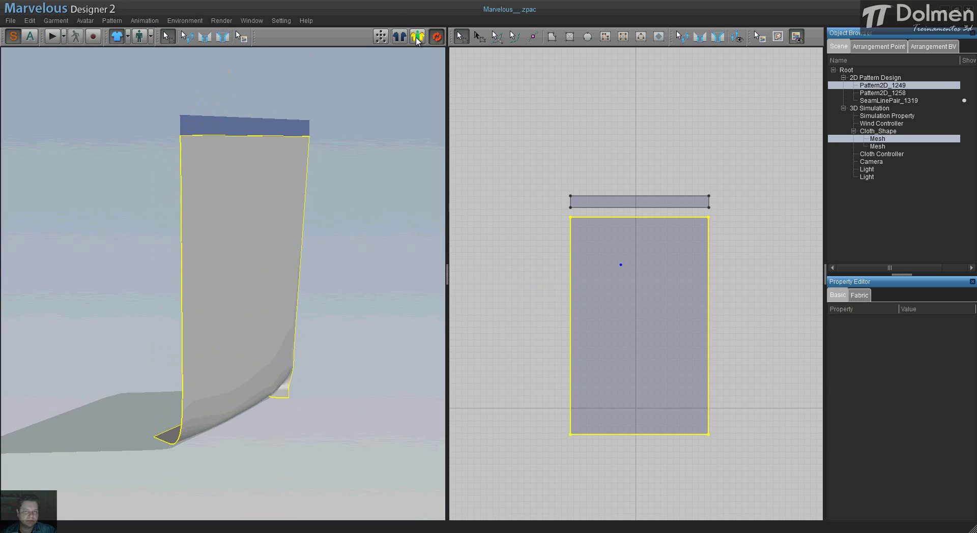
Reset patterns again, slide the panel forward in depth, and re-drape it
left_click(417, 38)
left_click(522, 273)
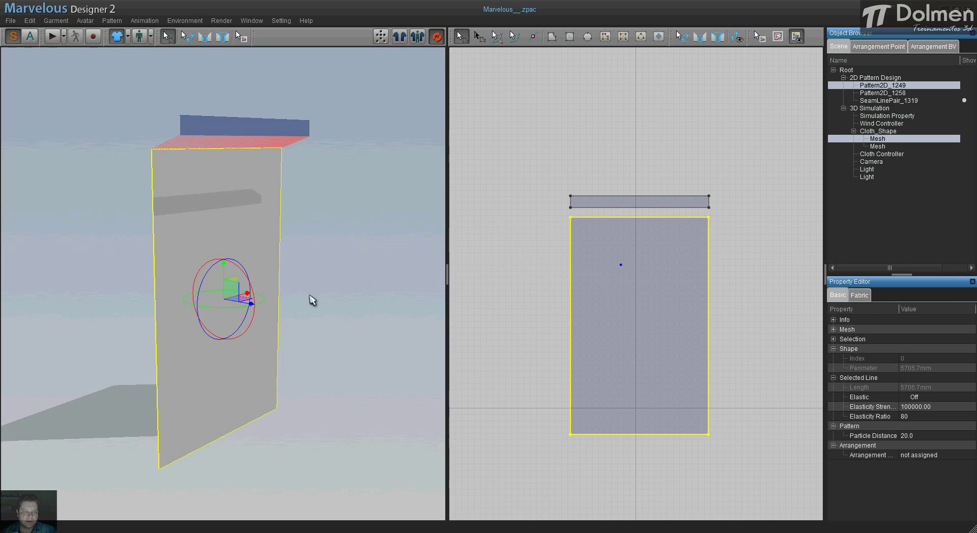
left_click_drag(250, 304, 312, 316)
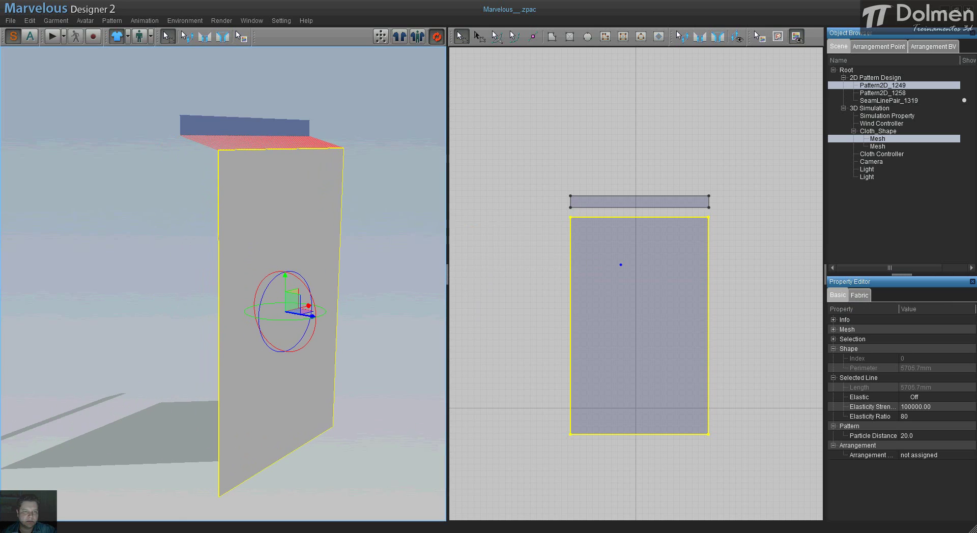
left_click(54, 38)
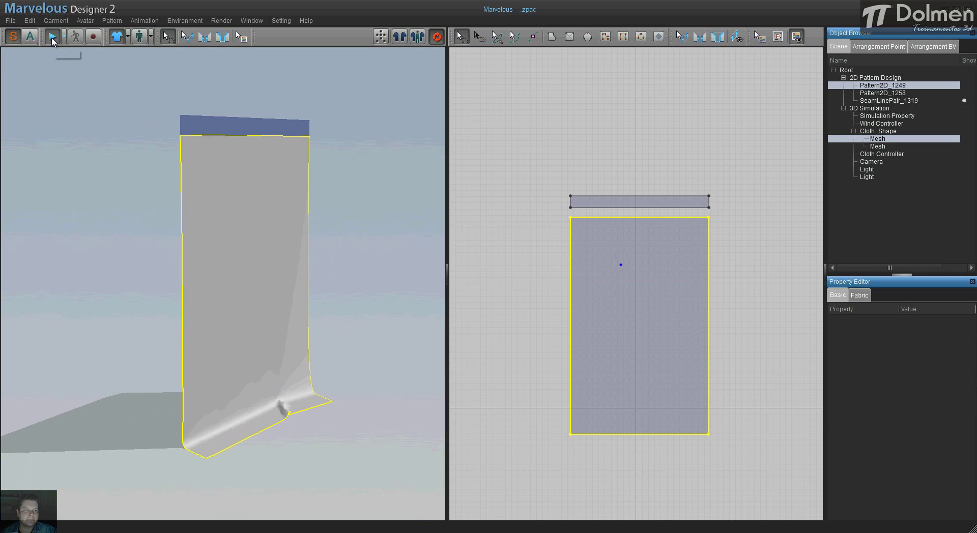
mouse_move(233, 329)
right_mouse_down()
mouse_move(187, 337)
mouse_move(226, 253)
right_mouse_up()
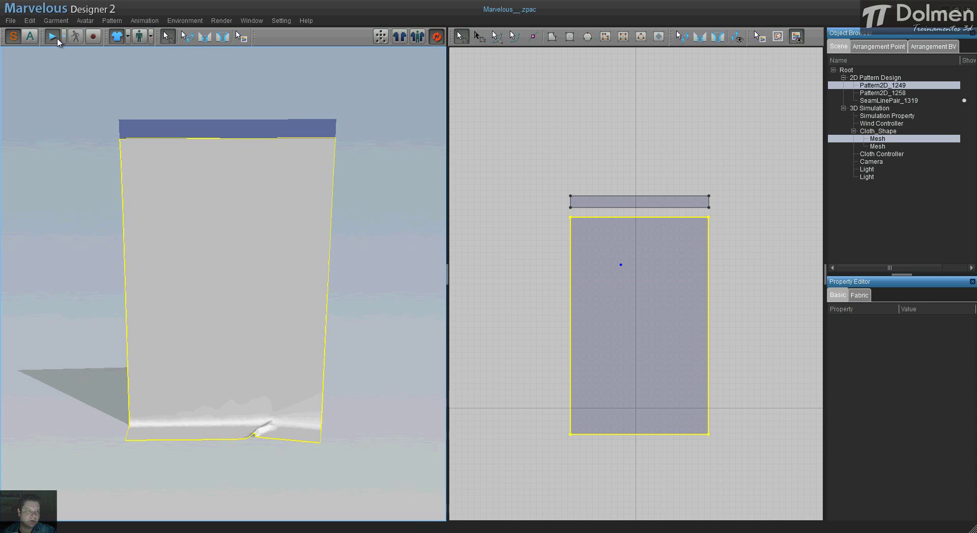
key("space")
Select the narrow top strip with the Transform Pattern tool active
left_click(661, 200)
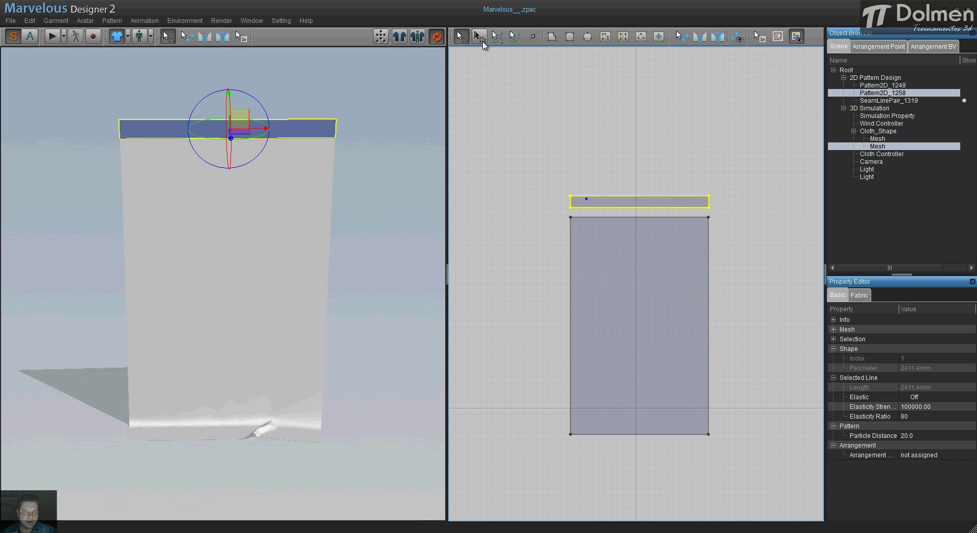
left_click(483, 43)
left_click(710, 203)
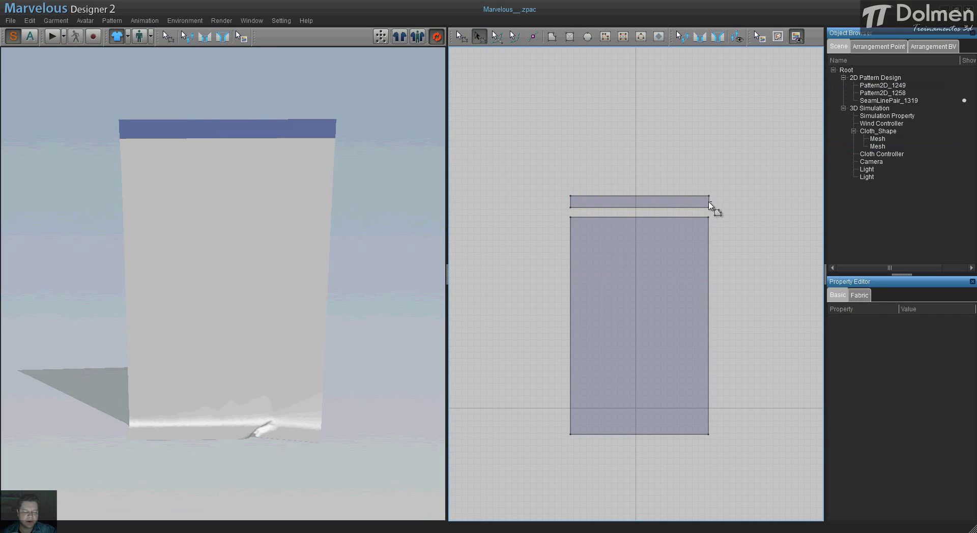
left_click(694, 203)
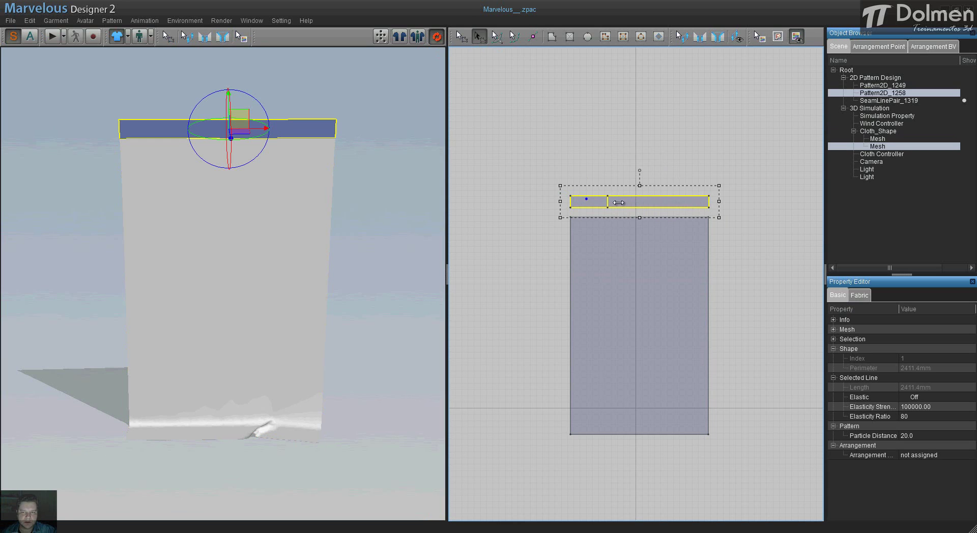
Shorten the top strip to a third of its width, slide the cloth forward, and restart simulation
left_click_drag(631, 203, 622, 203)
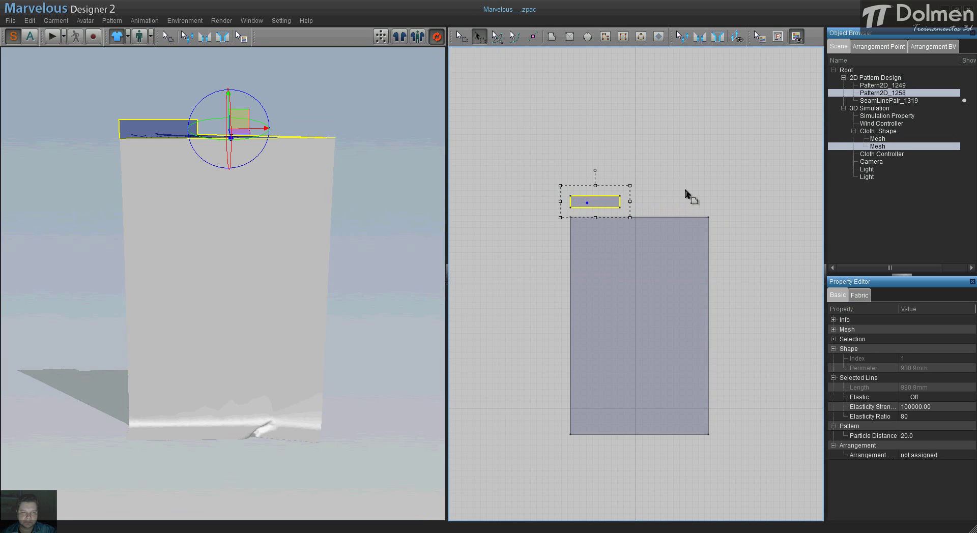
mouse_move(136, 240)
right_mouse_down()
mouse_move(173, 239)
mouse_move(220, 161)
right_mouse_up()
left_click(252, 226)
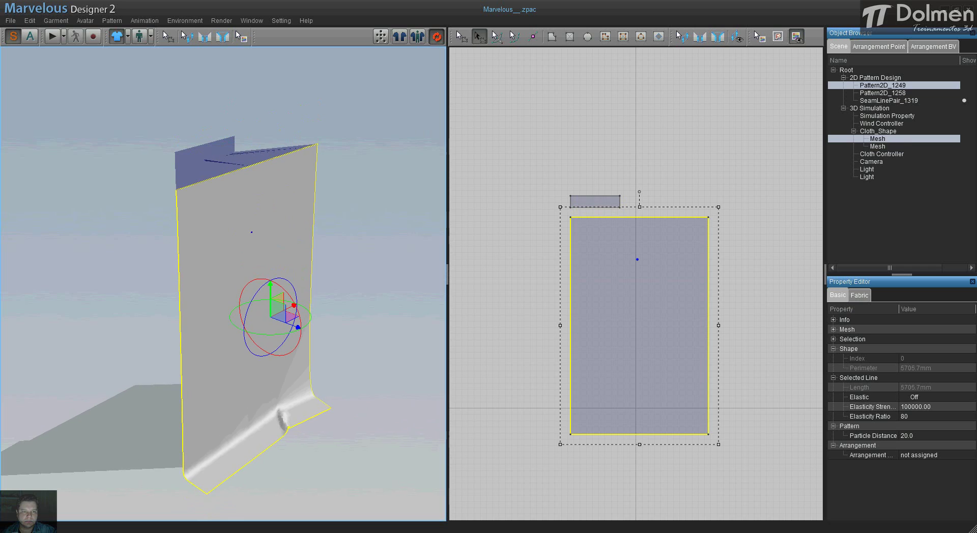
right_click_drag(265, 287, 304, 293)
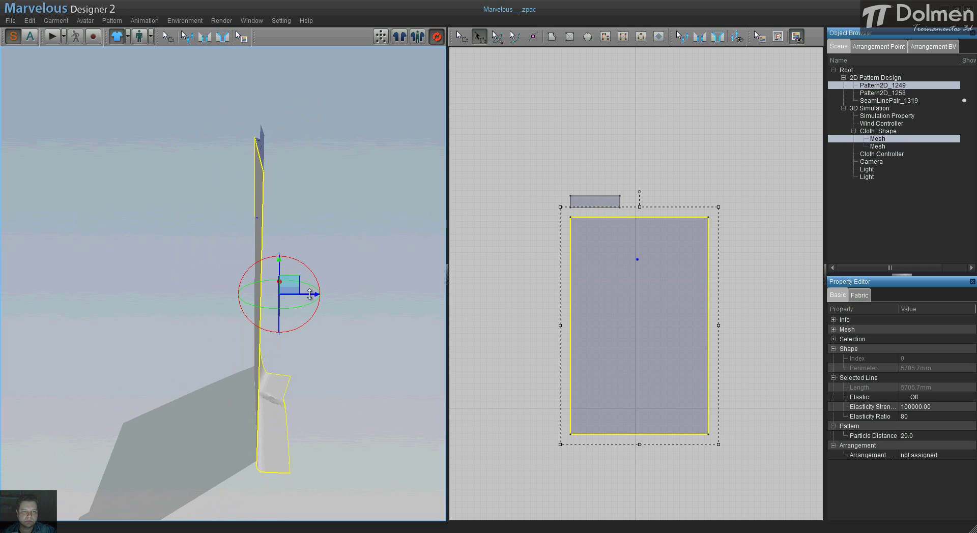
left_click_drag(310, 294, 339, 294)
right_click_drag(332, 292, 204, 270)
left_click(55, 37)
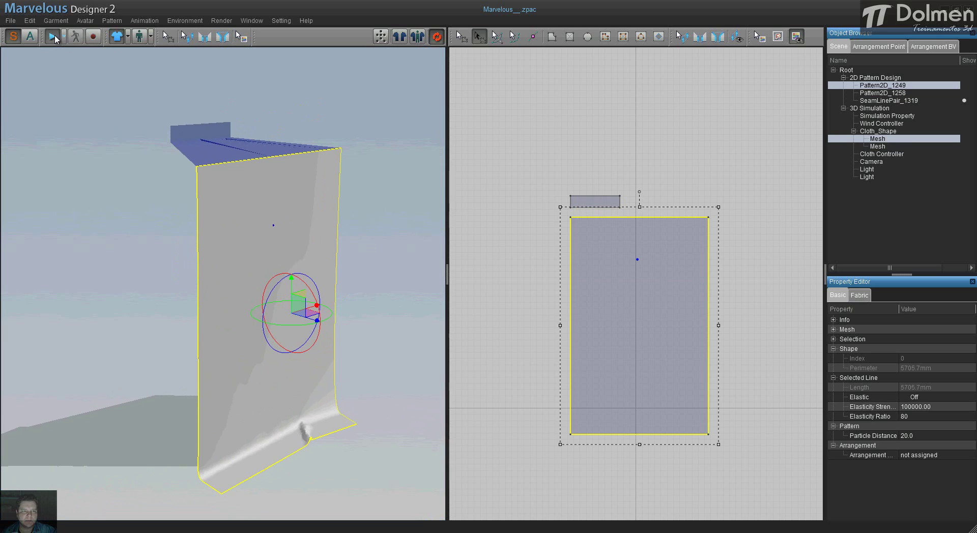
Stop the simulation and reset the cloth to a flat panel
left_click(429, 40)
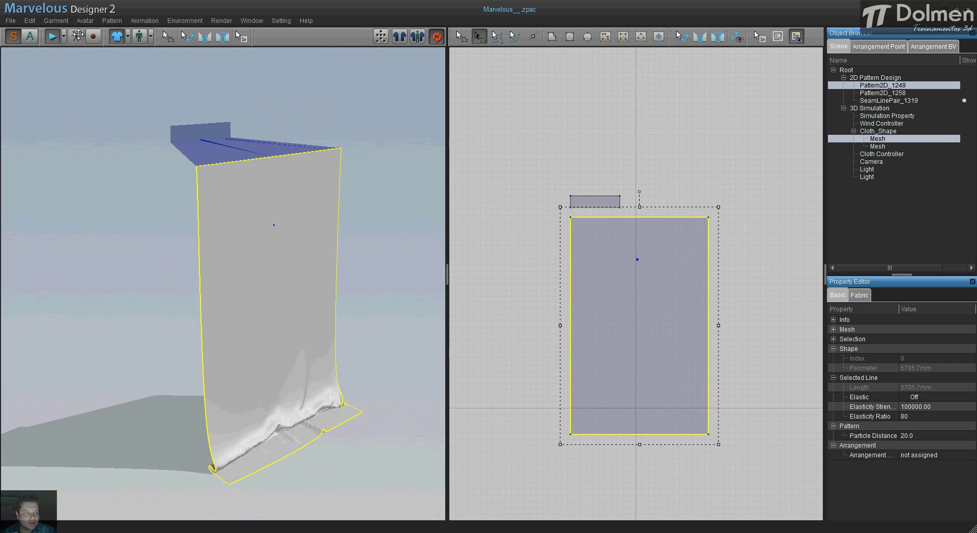
left_click(53, 37)
left_click(417, 37)
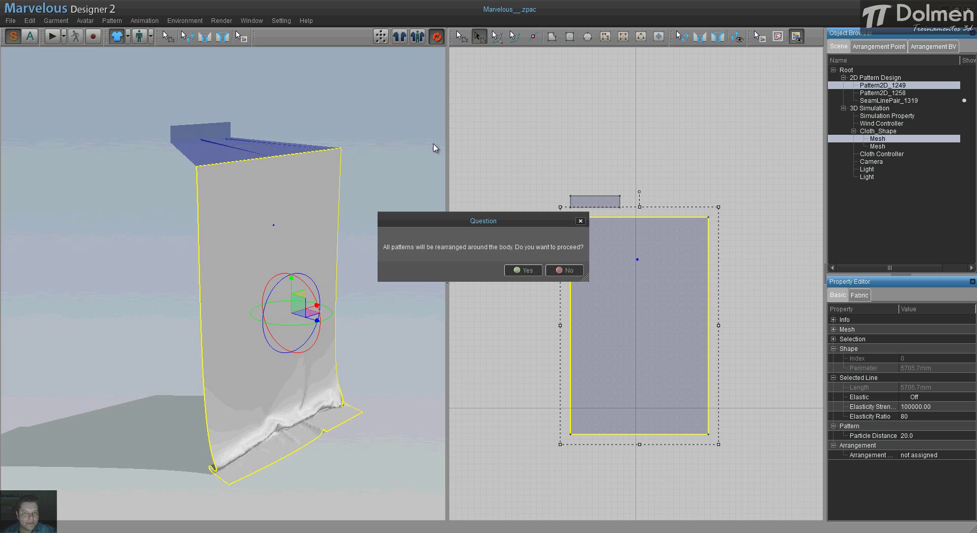
left_click(531, 270)
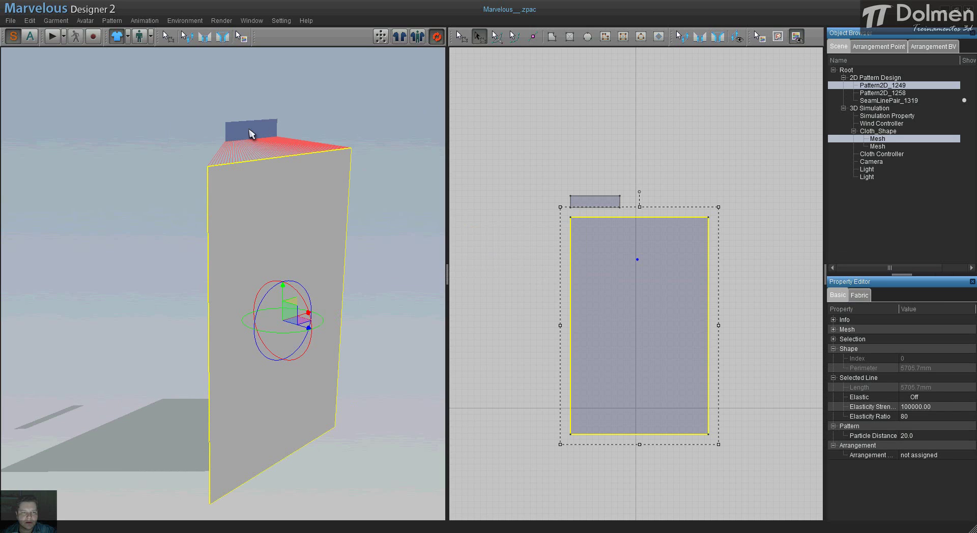
Move the flat panel right and up so it sits centred below the narrow strip
right_click_drag(301, 233, 257, 343)
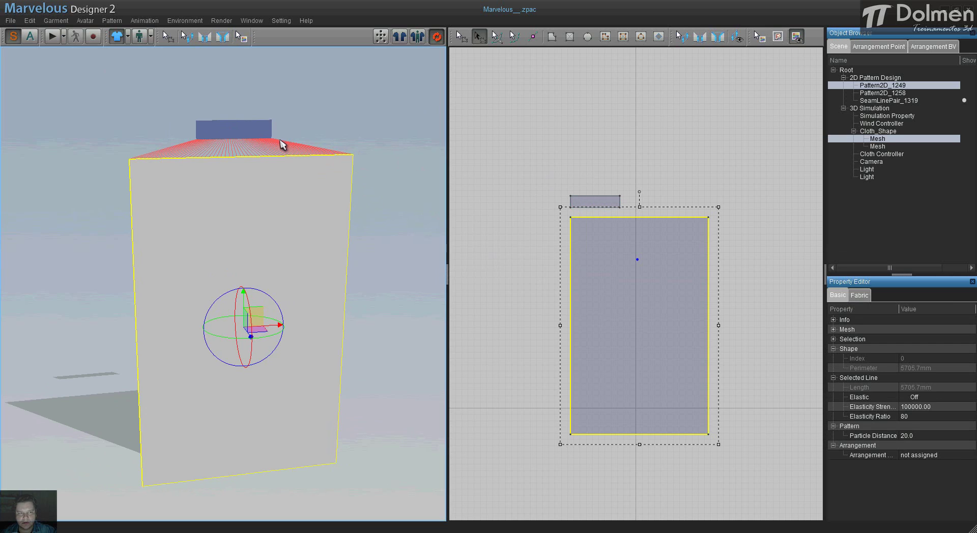
right_click_drag(324, 213, 305, 201)
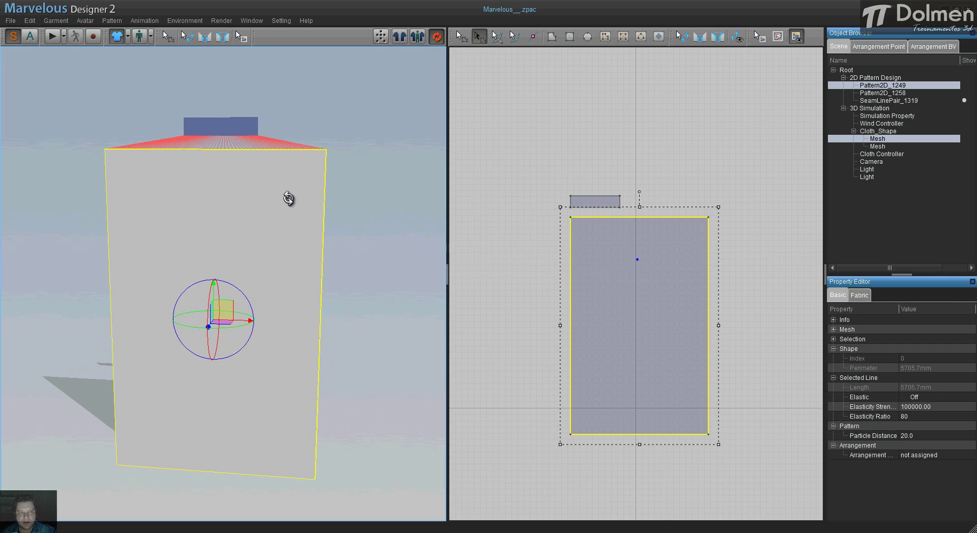
mouse_move(273, 318)
left_mouse_down()
mouse_move(351, 317)
mouse_move(336, 316)
left_mouse_up()
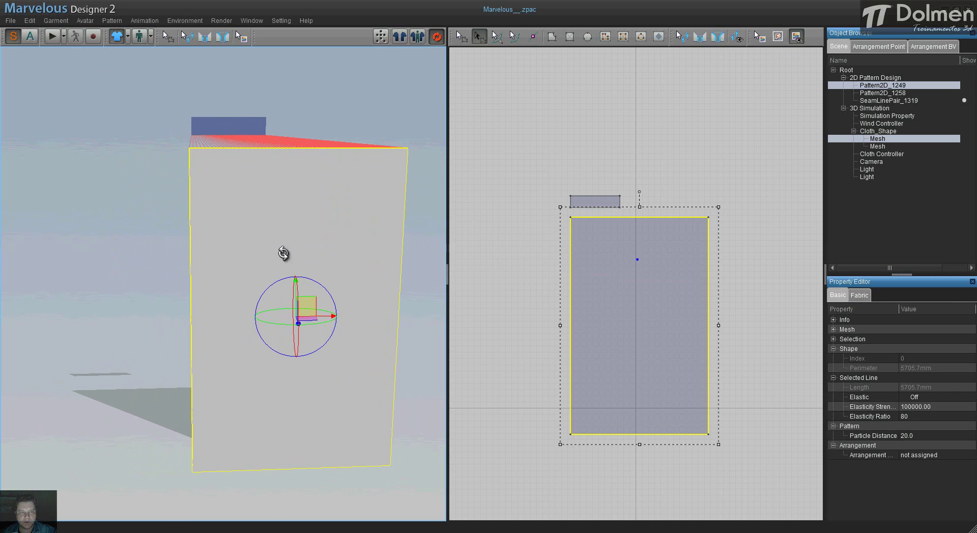
mouse_move(283, 254)
right_mouse_down()
mouse_move(259, 189)
mouse_move(401, 224)
mouse_move(330, 276)
right_mouse_up()
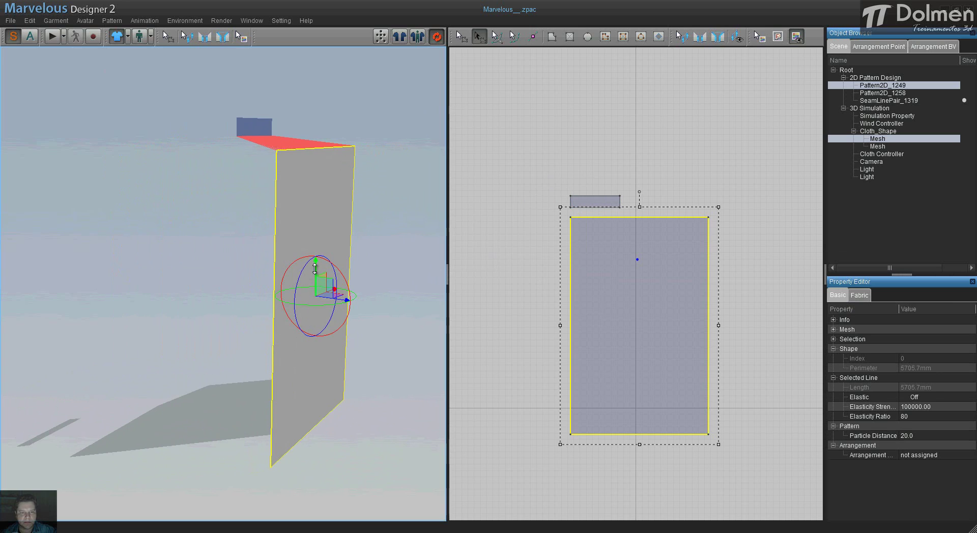
left_click_drag(315, 268, 315, 238)
right_click_drag(303, 253, 251, 253)
Simulate so the cloth settles into an evenly pleated curtain from the narrow strip
left_click(53, 38)
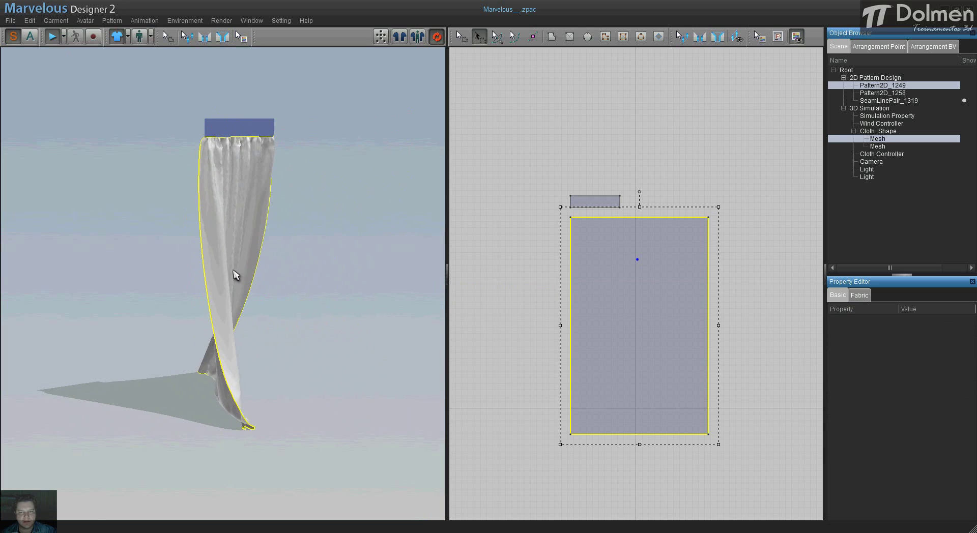
mouse_move(235, 274)
right_mouse_down()
mouse_move(183, 261)
mouse_move(104, 263)
mouse_move(193, 272)
right_mouse_up()
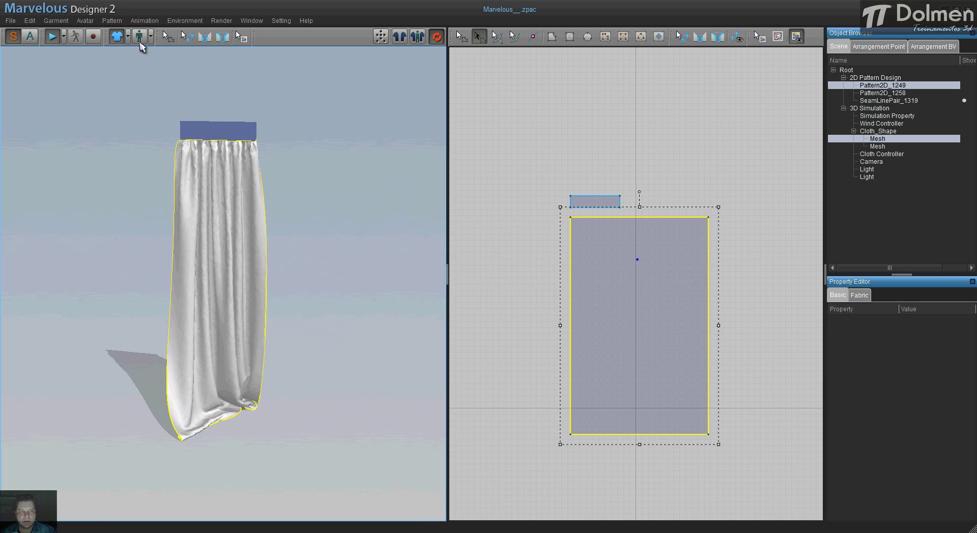
Stop the simulation and reset the arrangement of all patterns, confirming the prompt
left_click(57, 41)
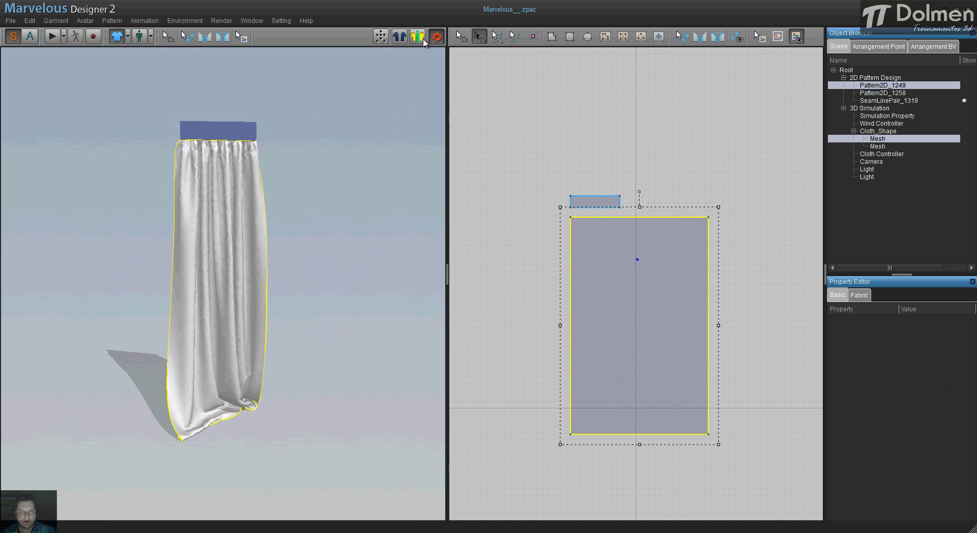
left_click(423, 39)
left_click(524, 270)
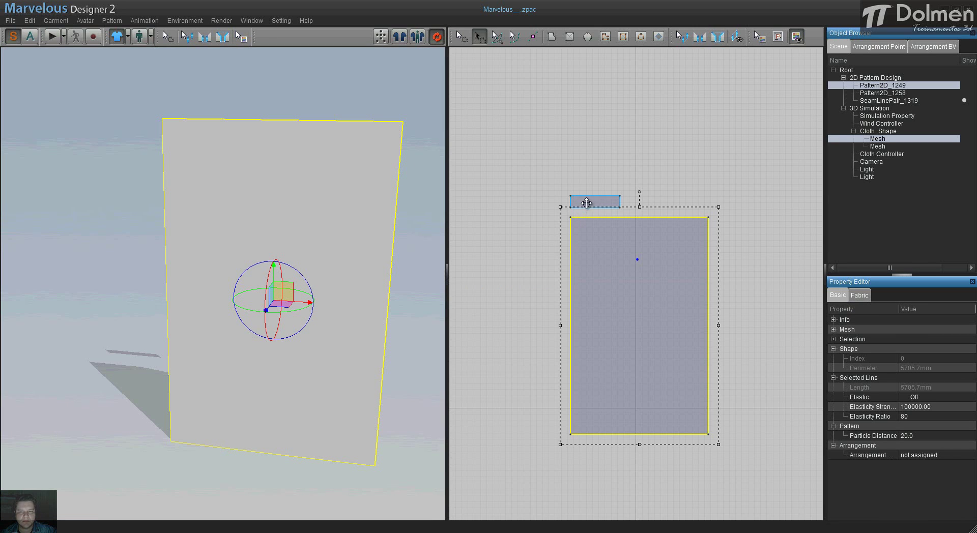
right_click_drag(163, 305, 220, 307)
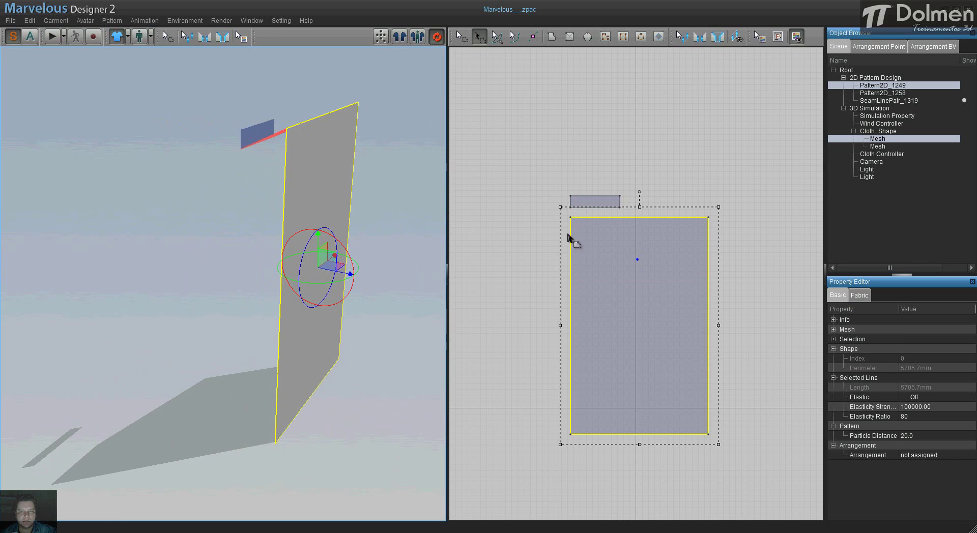
Drag the small top strip's right edge inward to narrow it, then run the simulation
left_click(596, 201)
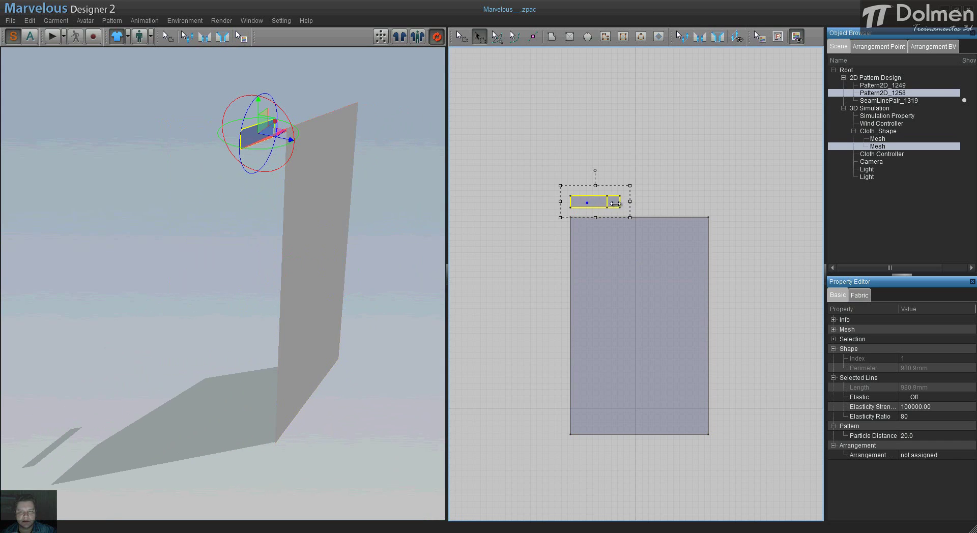
left_click_drag(611, 203, 601, 204)
mouse_move(336, 213)
right_mouse_down()
mouse_move(262, 240)
mouse_move(266, 224)
mouse_move(309, 234)
mouse_move(292, 219)
mouse_move(299, 213)
right_mouse_up()
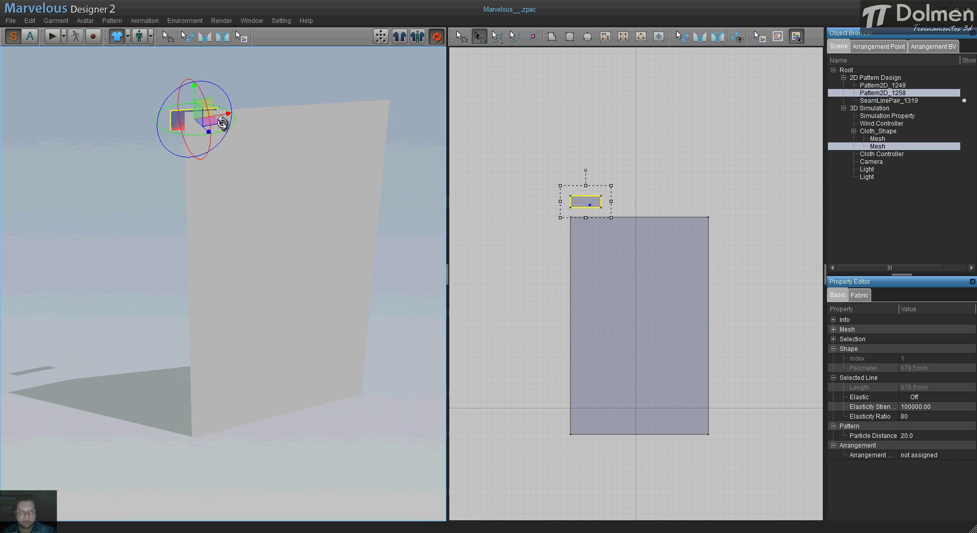
left_click(53, 38)
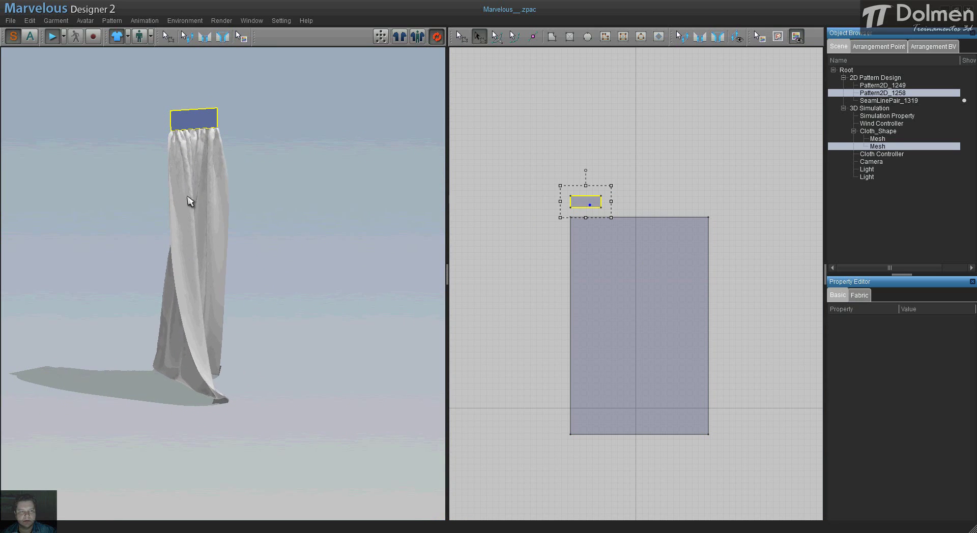
Pull the simulating curtain's hem down-right, then twice to the left to widen it
right_click_drag(188, 200, 151, 344)
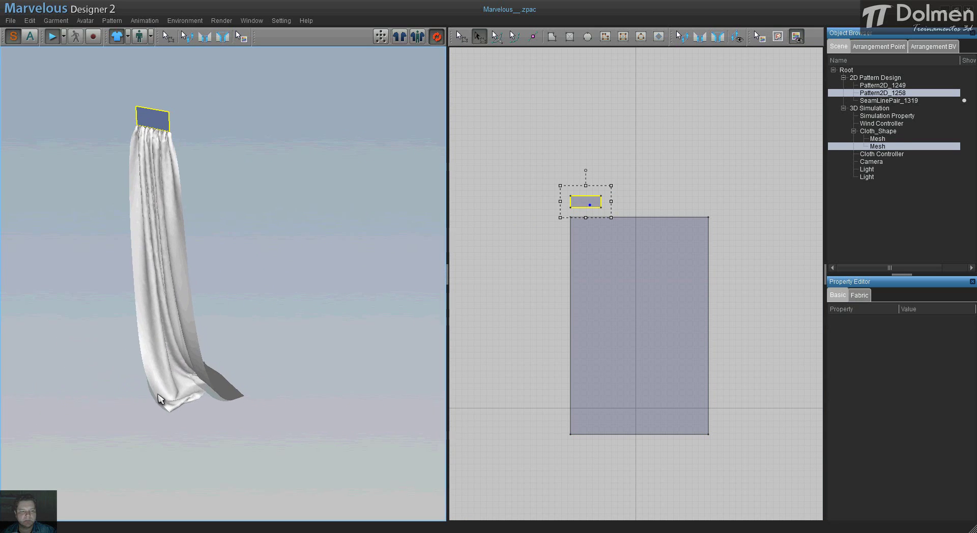
left_click(160, 399)
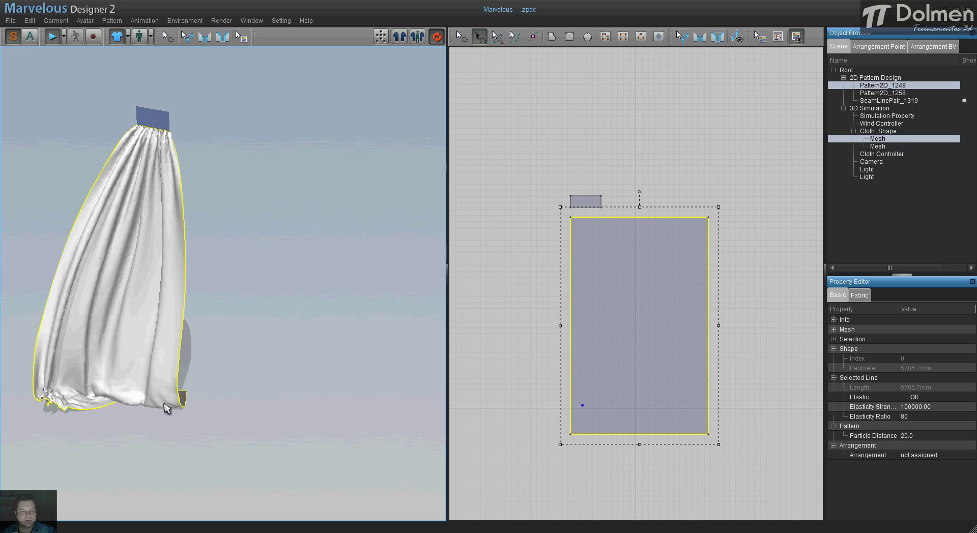
left_click_drag(166, 407, 196, 470)
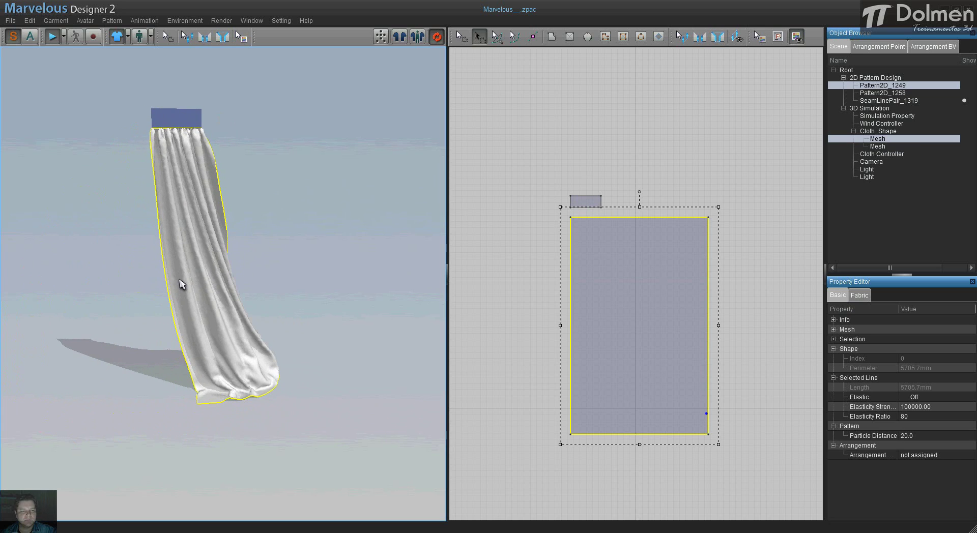
right_click_drag(185, 362, 92, 356)
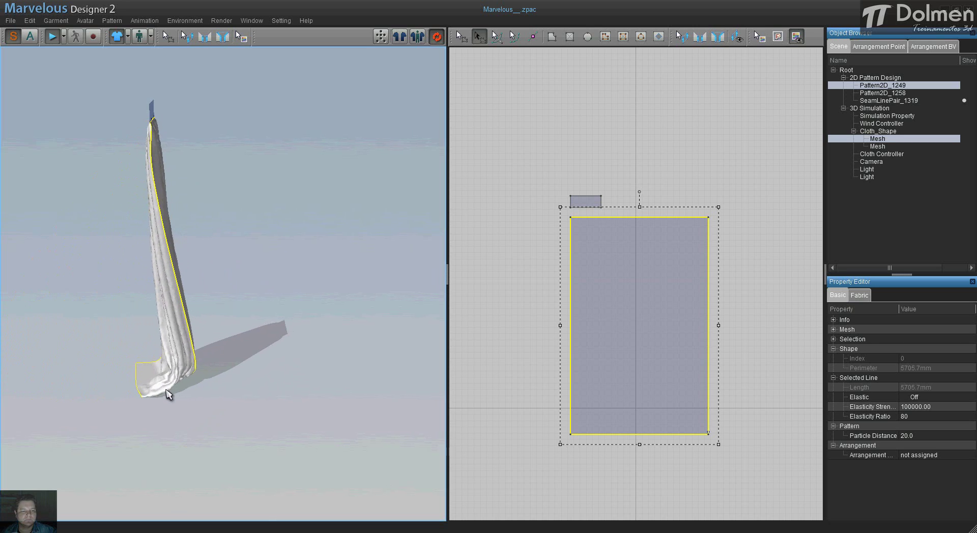
right_click_drag(170, 390, 87, 375)
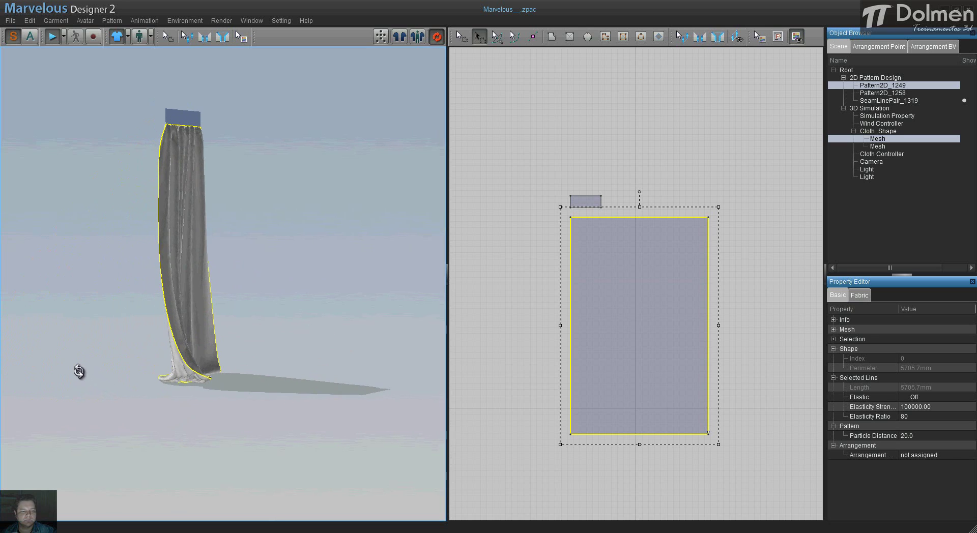
mouse_move(201, 382)
left_mouse_down()
mouse_move(152, 399)
mouse_move(124, 374)
left_mouse_up()
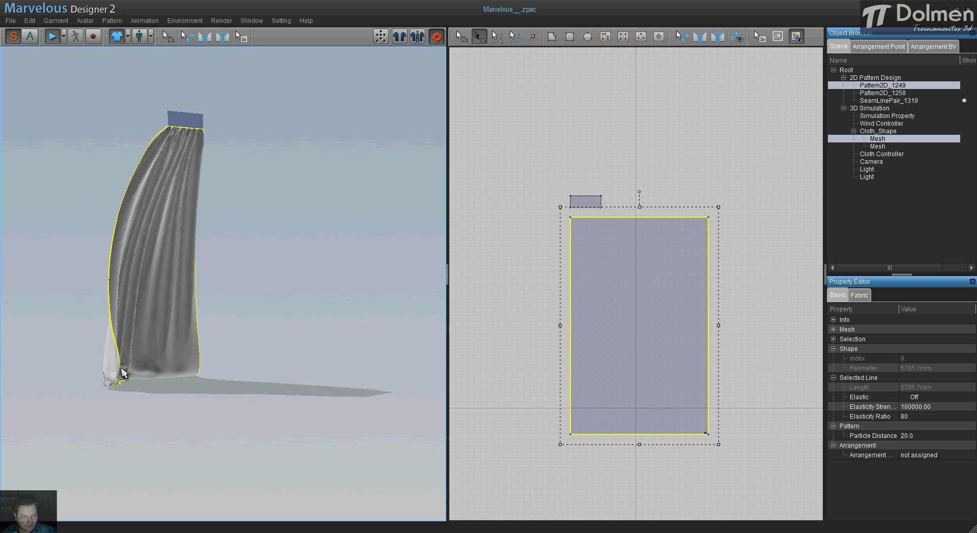
left_click_drag(124, 374, 77, 367)
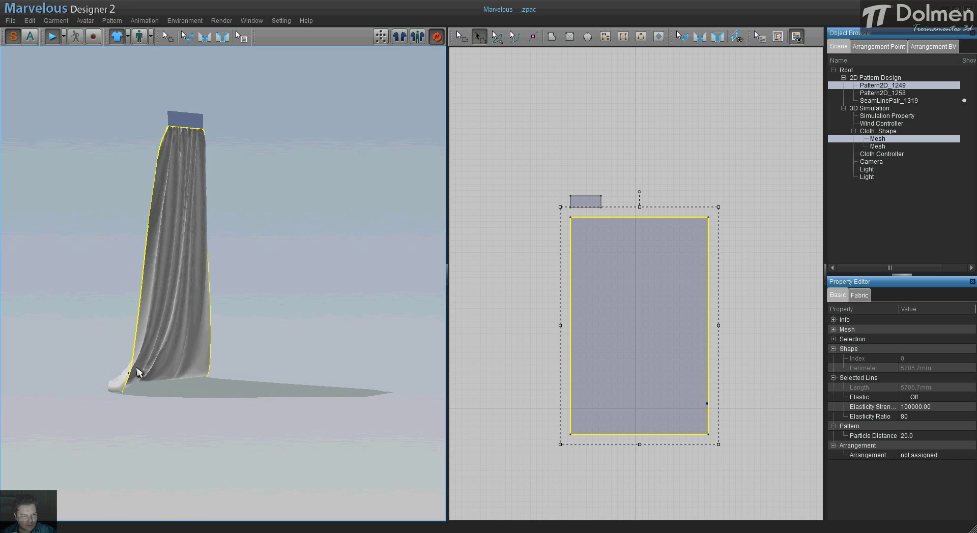
Reselect the curtain and spread its lower-left hem further outward
left_click(100, 377)
left_click(173, 366)
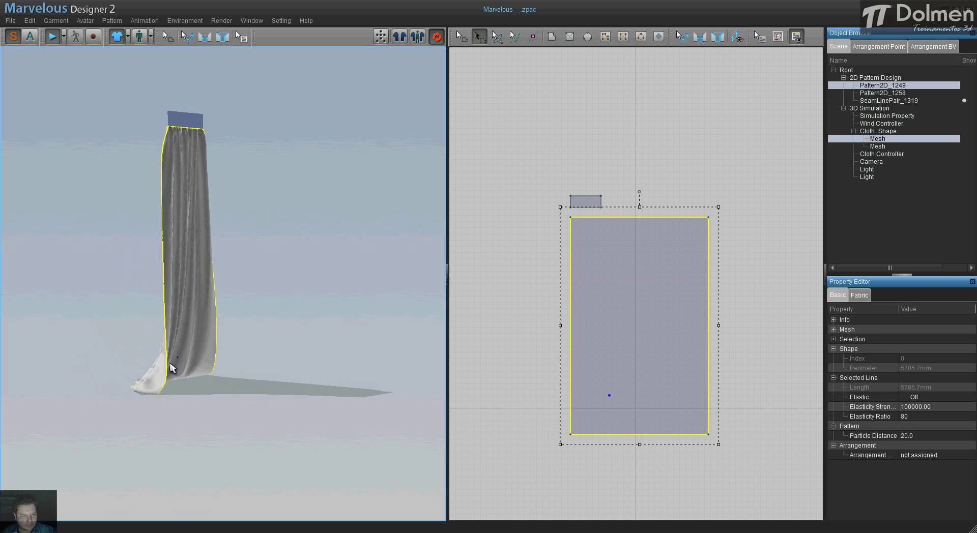
mouse_move(125, 379)
left_mouse_down()
mouse_move(80, 387)
mouse_move(26, 326)
left_mouse_up()
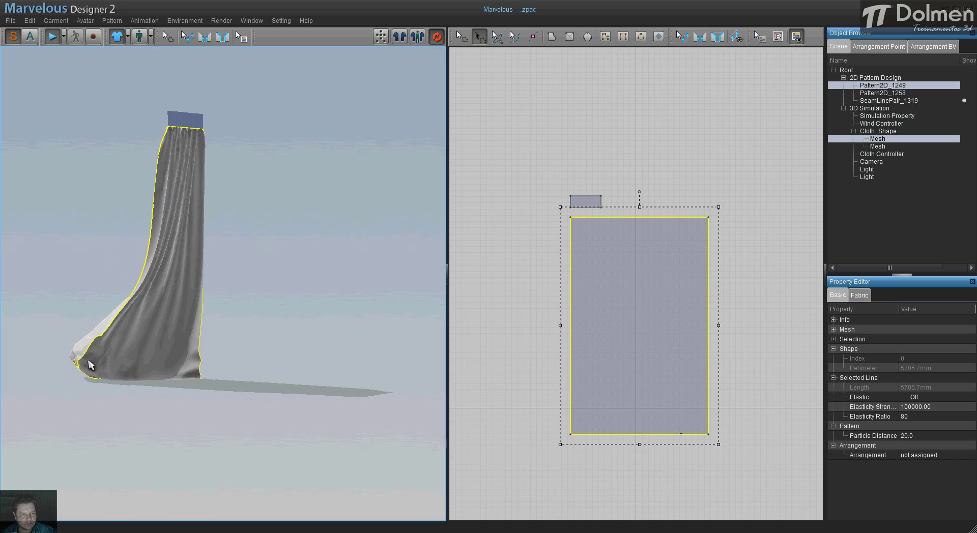
mouse_move(117, 379)
left_mouse_down()
mouse_move(112, 368)
mouse_move(142, 378)
mouse_move(117, 404)
left_mouse_up()
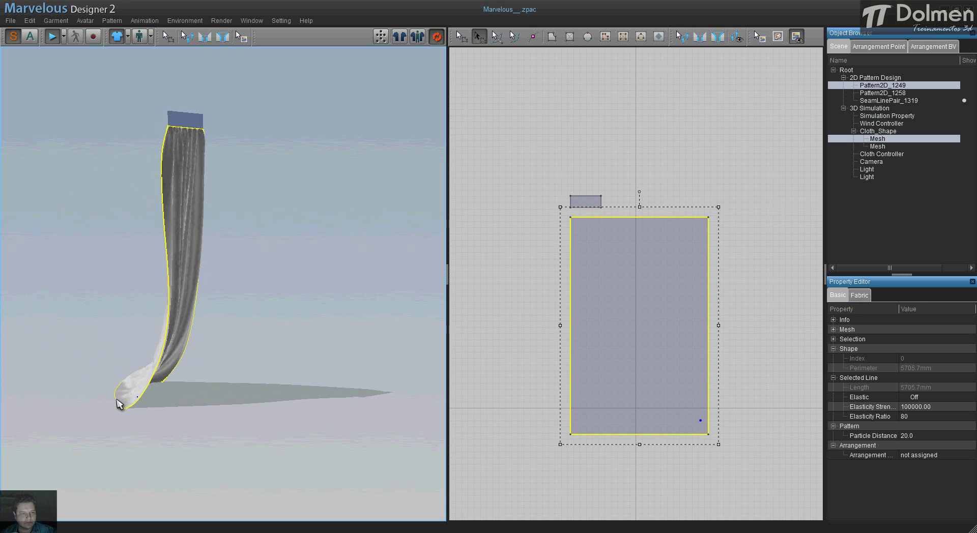
mouse_move(118, 403)
right_mouse_down()
mouse_move(273, 403)
mouse_move(264, 403)
right_mouse_up()
right_click_drag(225, 368, 232, 372)
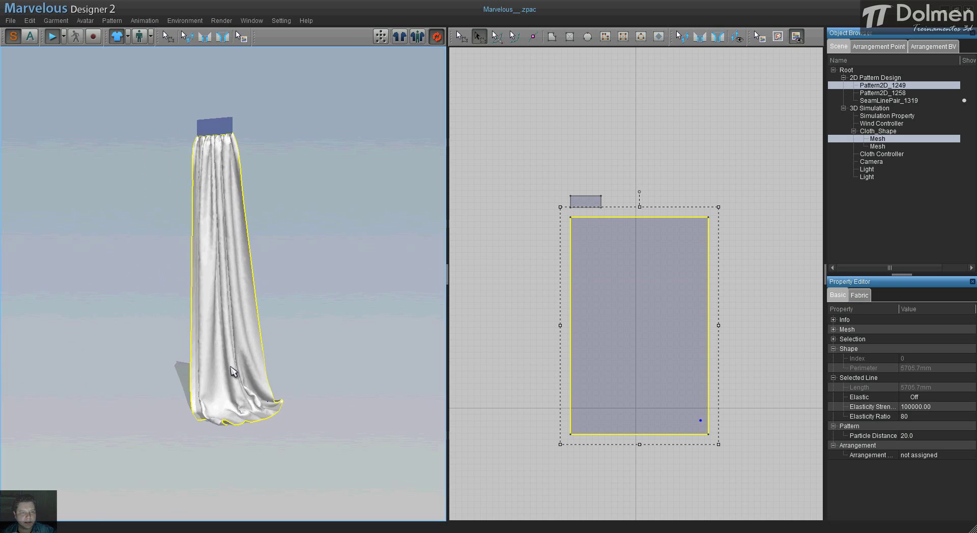
Zoom in and drag the curtain's hem down and left so it spreads on the ground
scroll(233, 371, "up", 2)
scroll(232, 371, "up", 3)
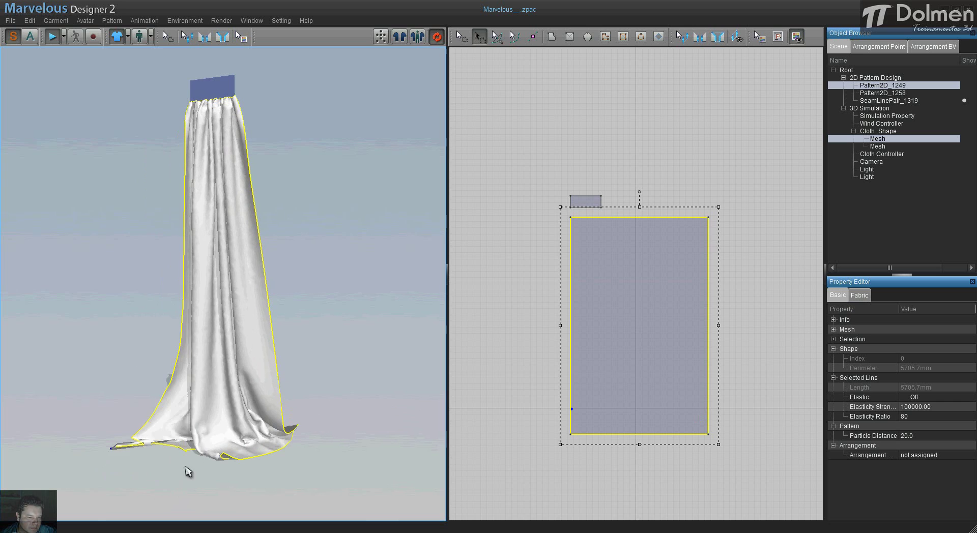
left_click_drag(192, 454, 104, 517)
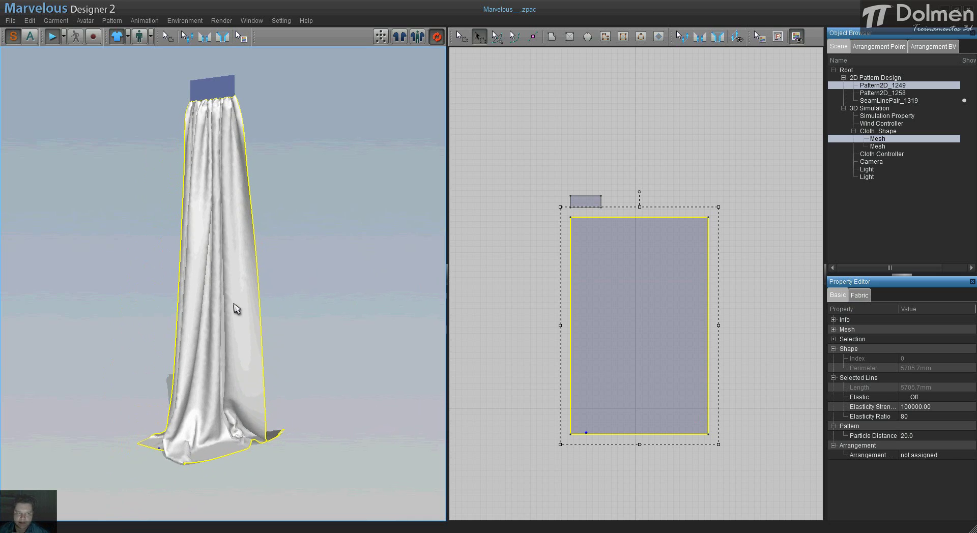
right_click_drag(247, 306, 251, 307)
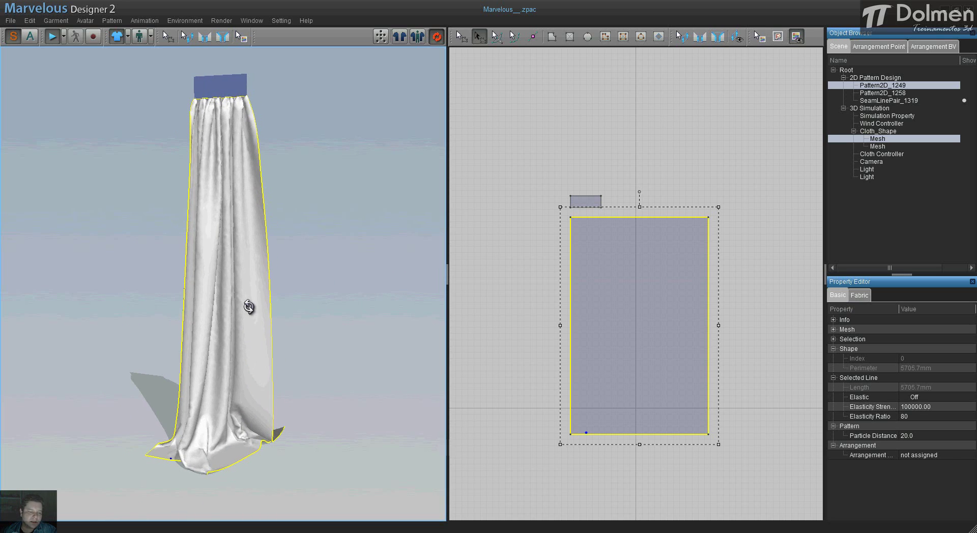
On the Fabric tab, choose the D_Satin_CLO_v2 preset and enter 1.10 in both Shrinkage fields
left_click(859, 295)
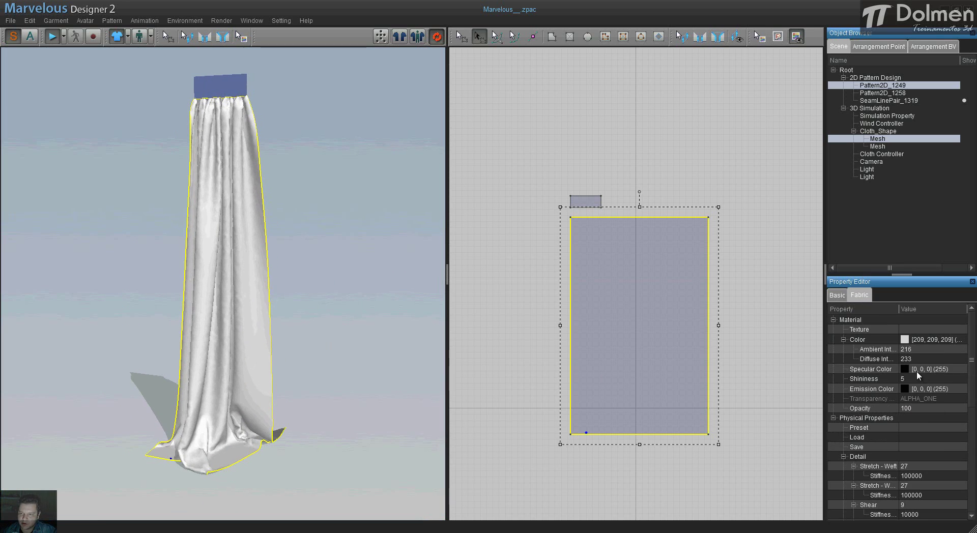
left_click(913, 426)
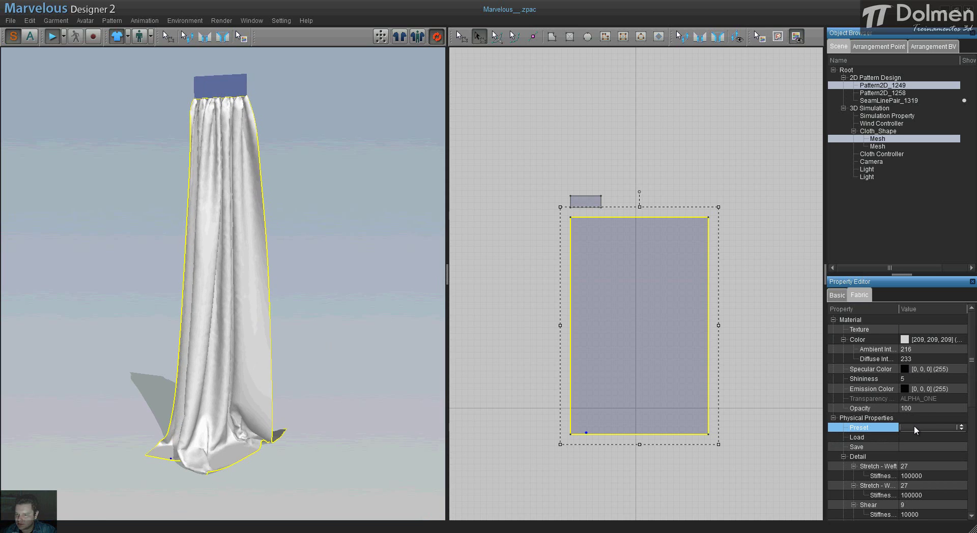
left_click(915, 426)
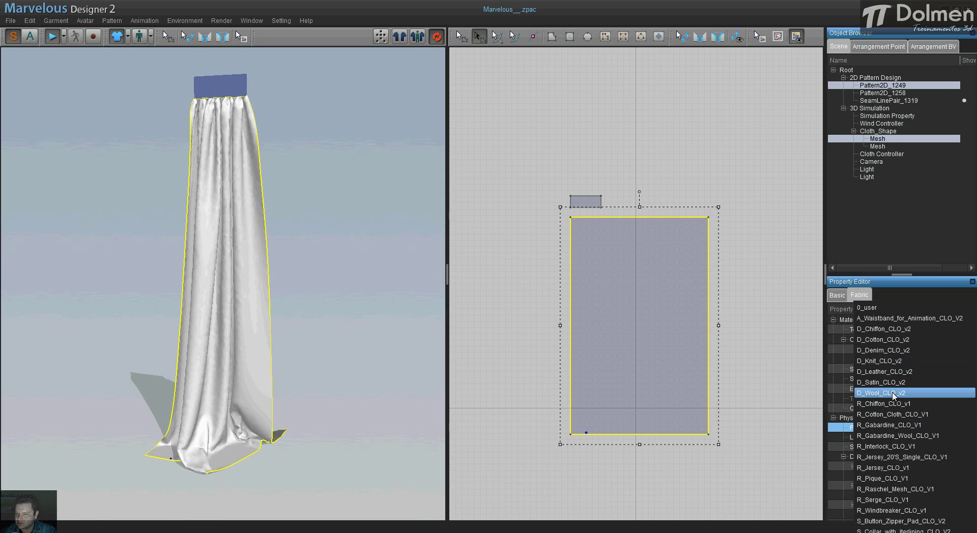
left_click(871, 382)
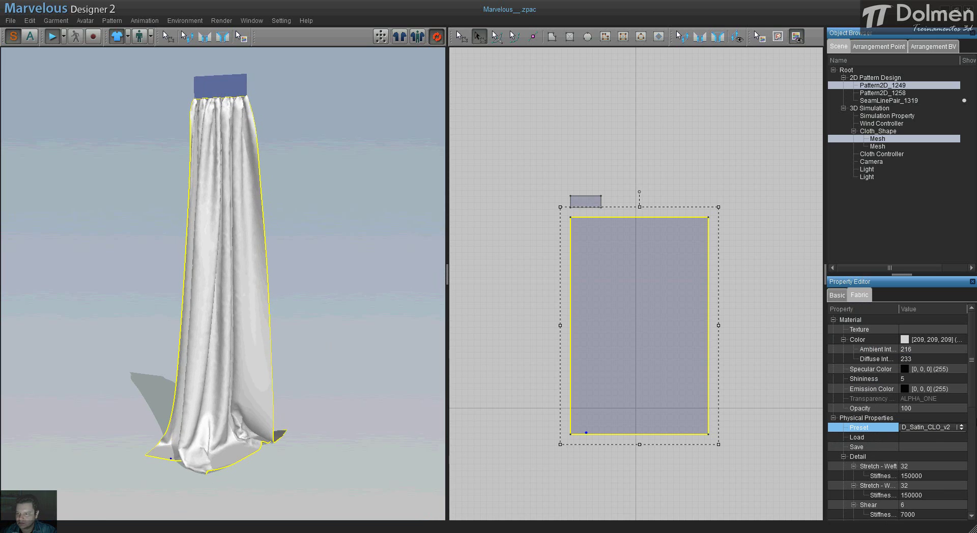
scroll(934, 463, "down", 8)
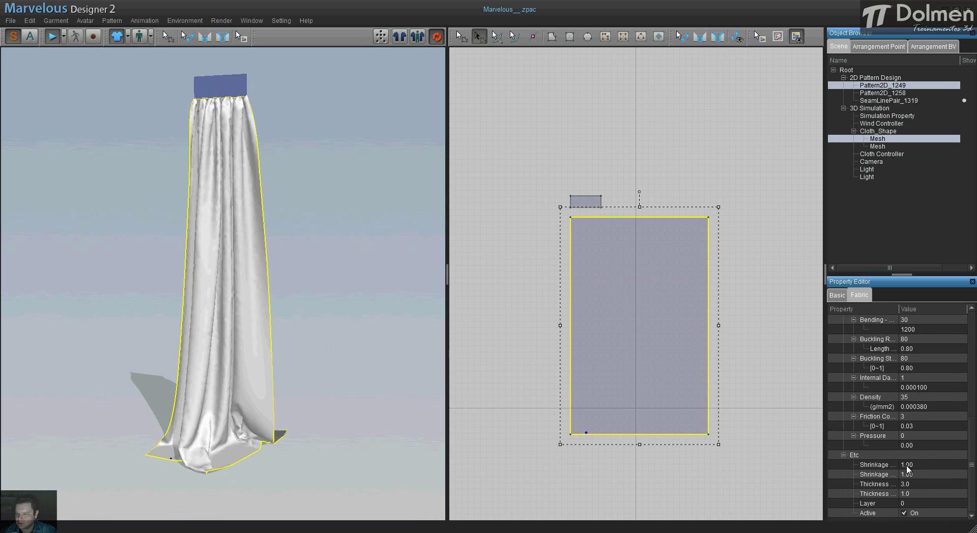
double_click(908, 464)
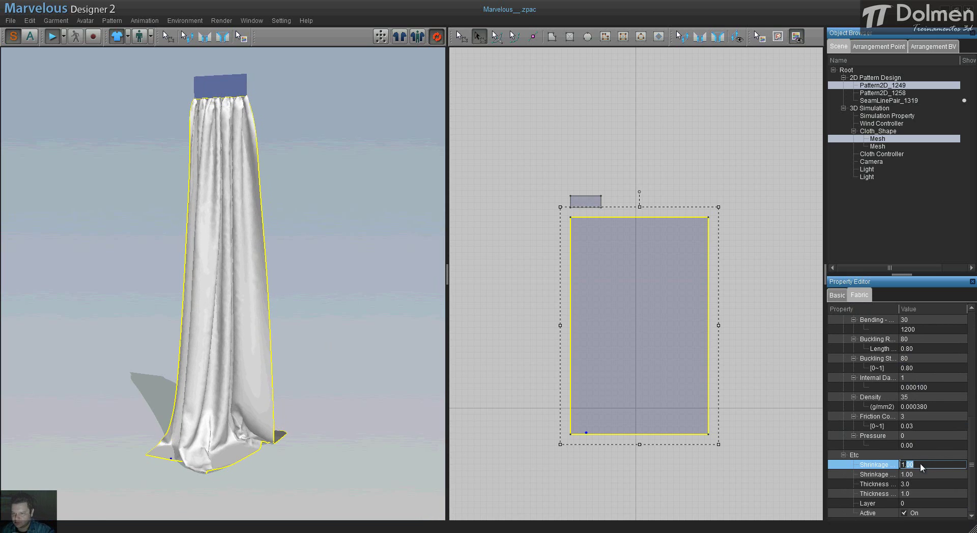
type("1.1")
double_click(911, 475)
type("1.1")
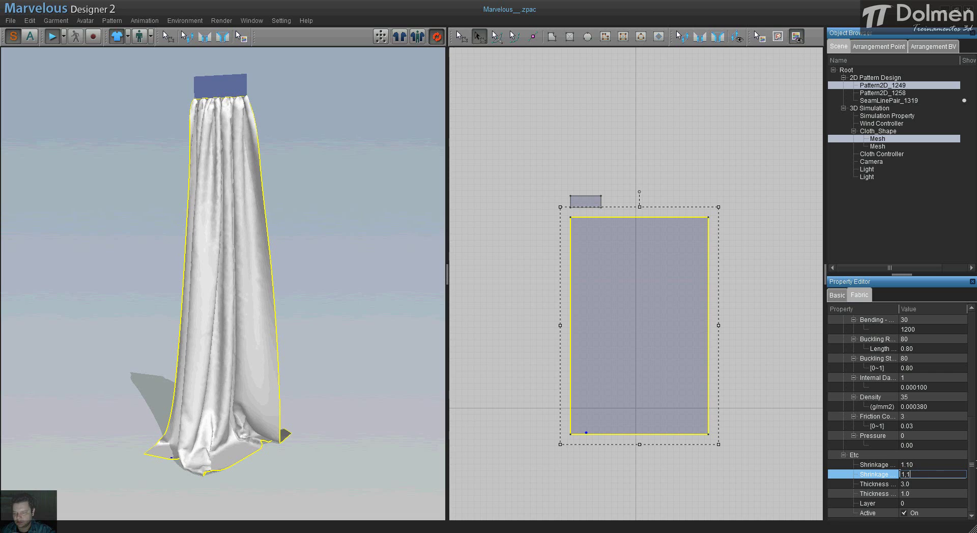
left_click_drag(971, 465, 890, 284)
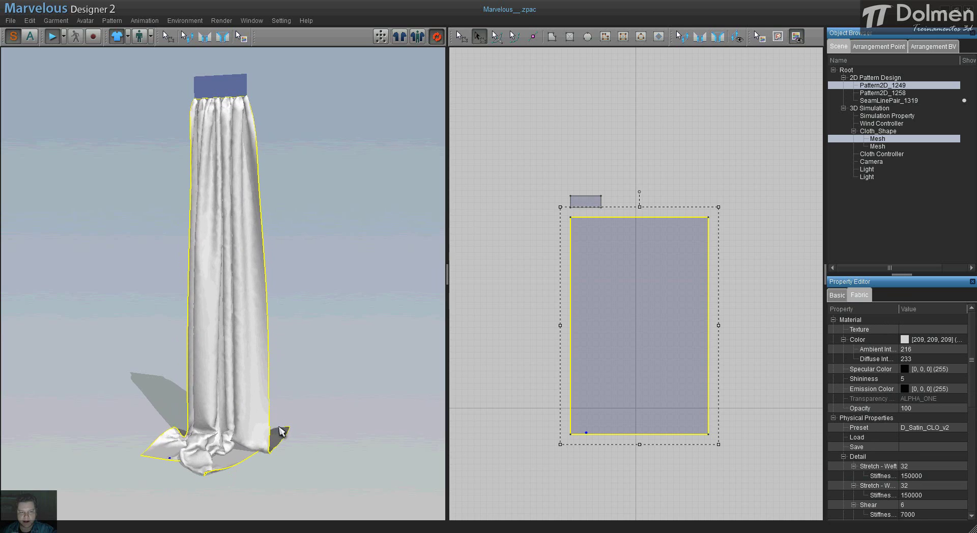
On the Basic tab, switch the Selected Line's Elastic property On
left_click(837, 296)
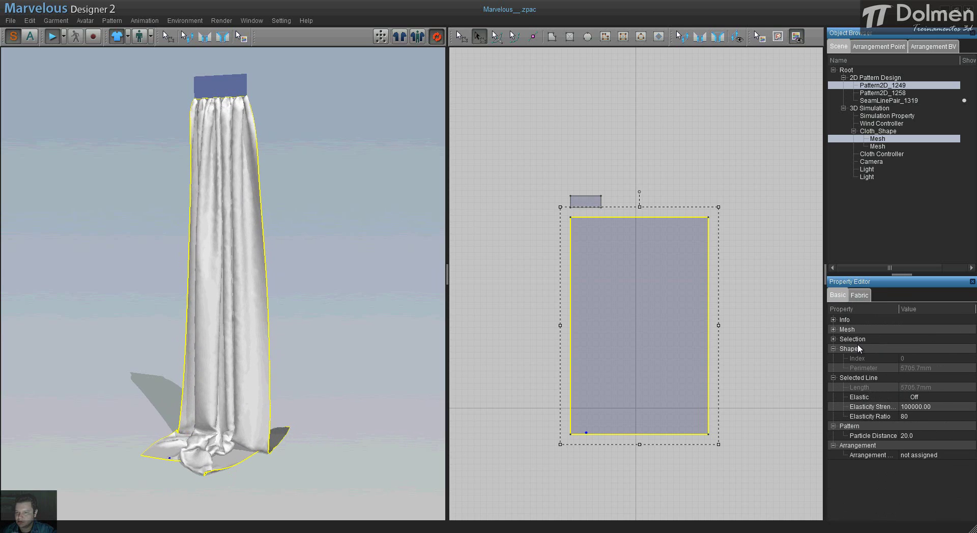
left_click(906, 400)
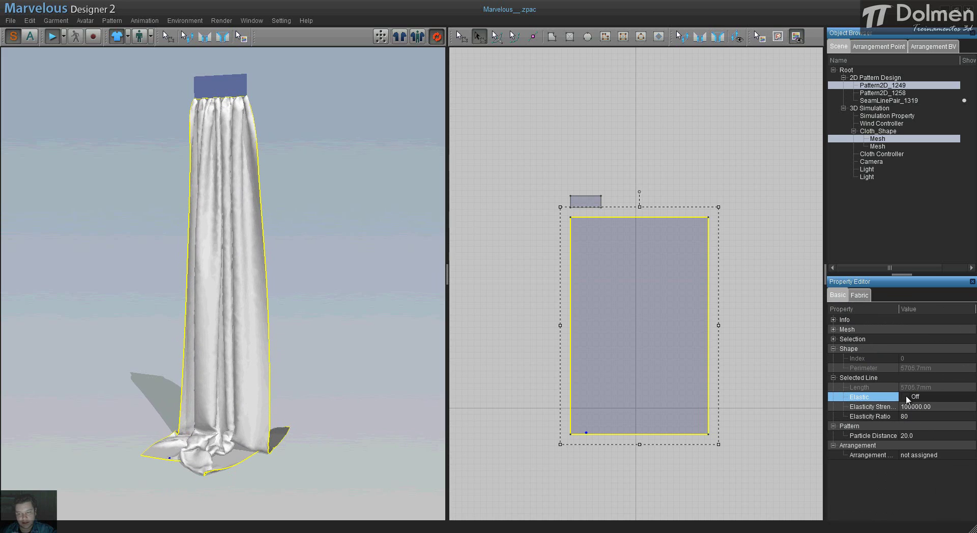
left_click(908, 399)
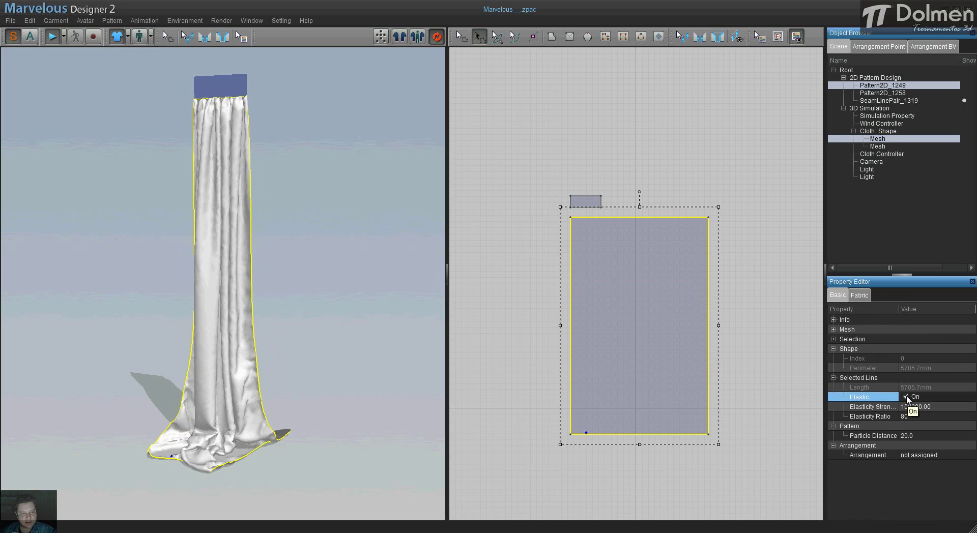
Set the Elasticity Ratio to 95 and pull the cloth down toward the floor
left_click(910, 416)
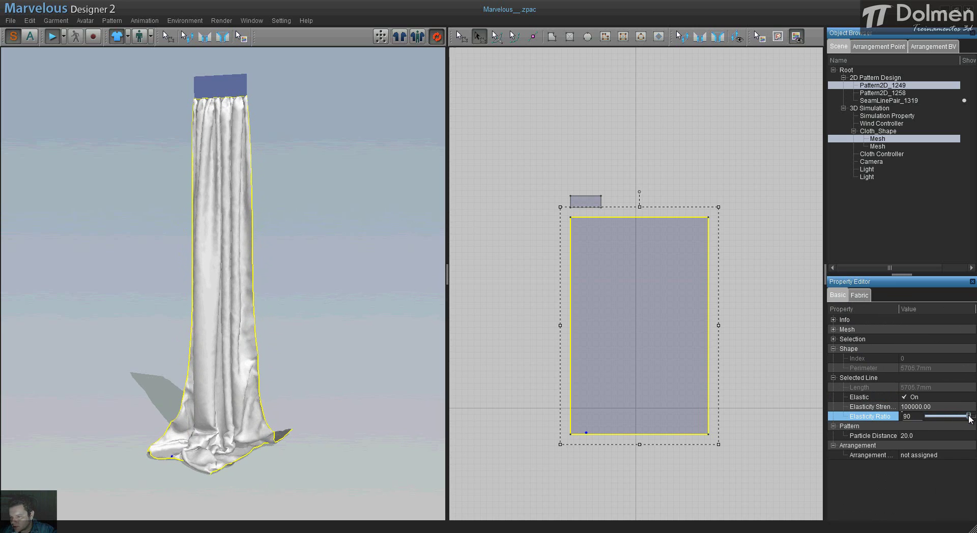
left_click_drag(969, 417, 970, 416)
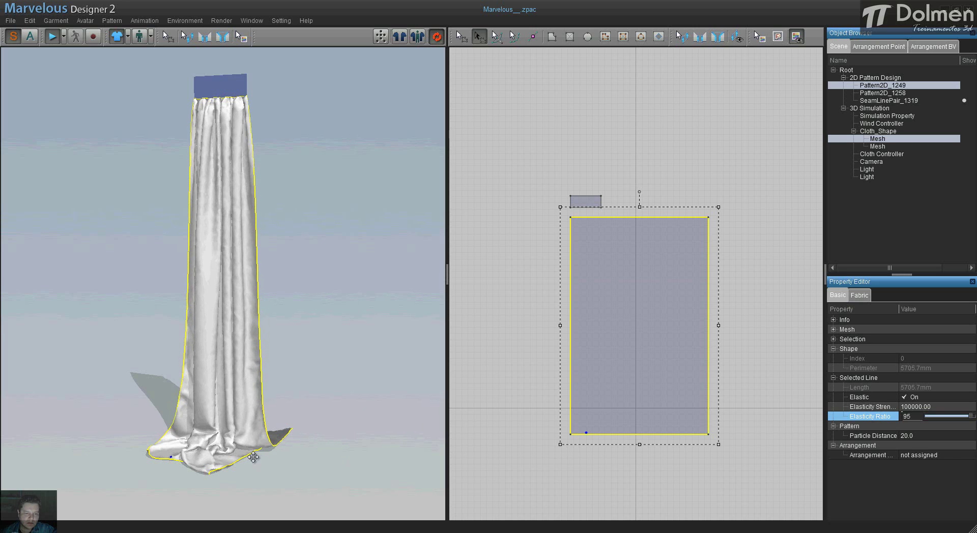
left_click_drag(253, 457, 257, 519)
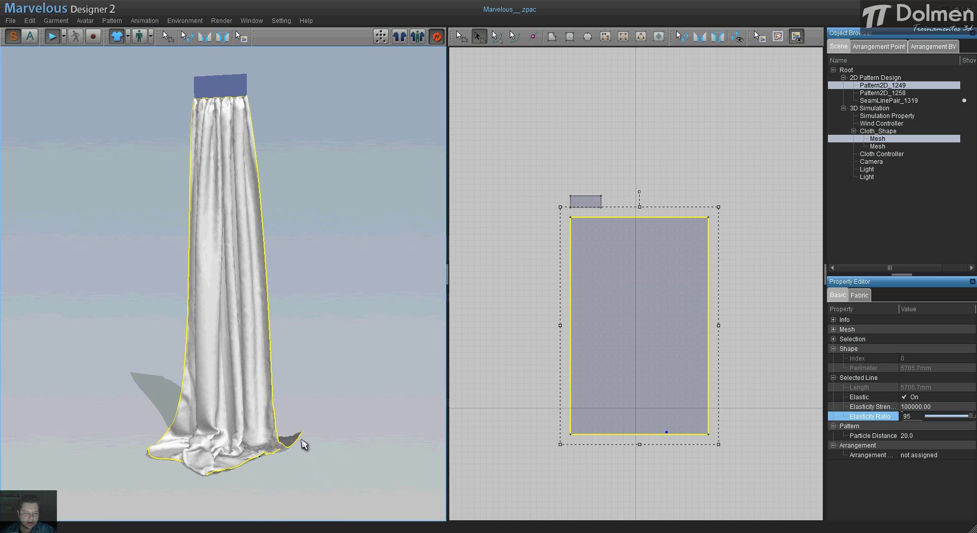
Pull the hem's right and left corners outward so the curtain flares wide, then reselect it
left_click_drag(303, 444, 351, 428)
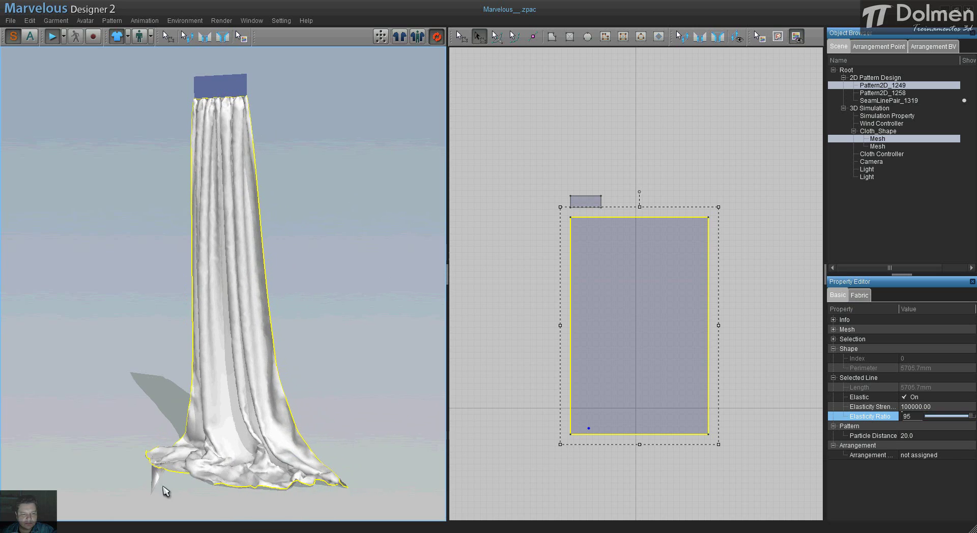
mouse_move(157, 483)
left_mouse_down()
mouse_move(126, 468)
mouse_move(137, 505)
left_mouse_up()
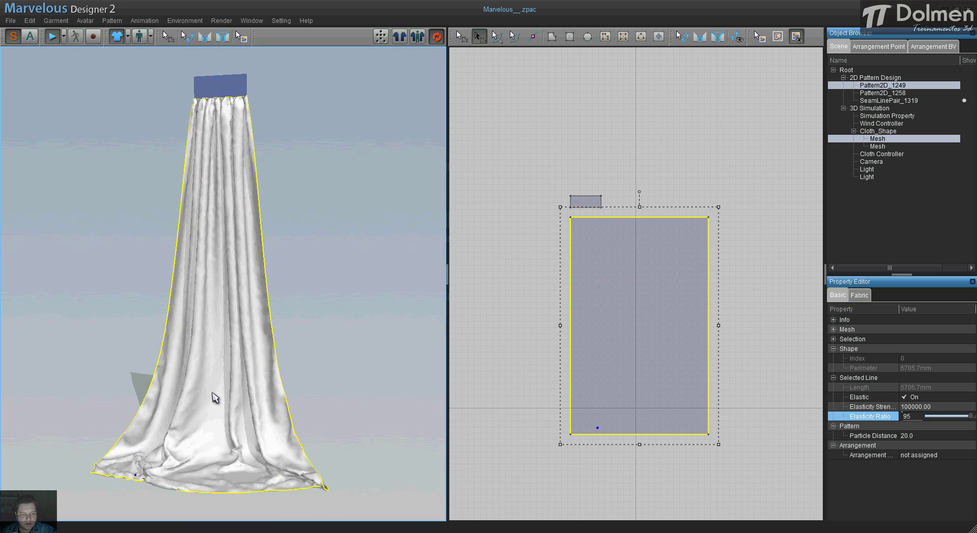
left_click_drag(145, 478, 142, 496)
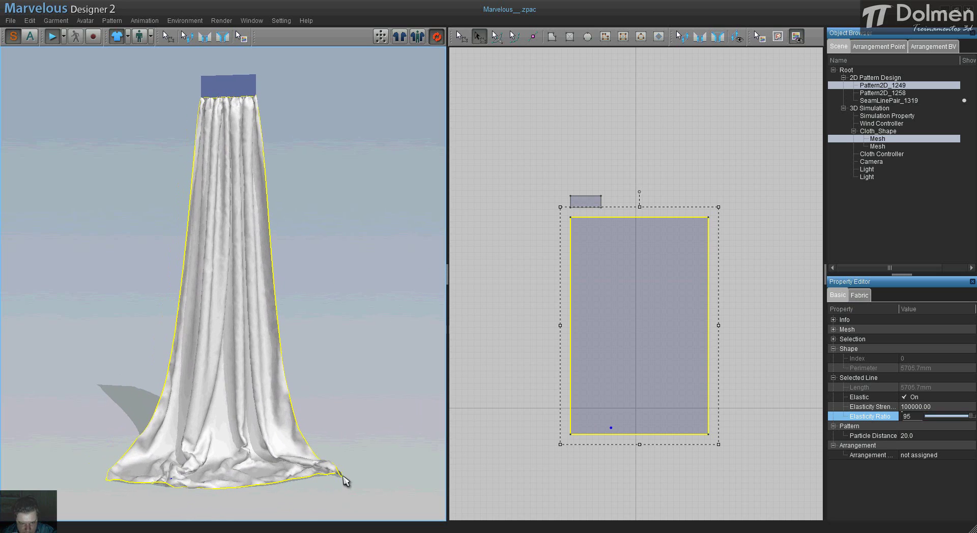
left_click_drag(341, 476, 335, 480)
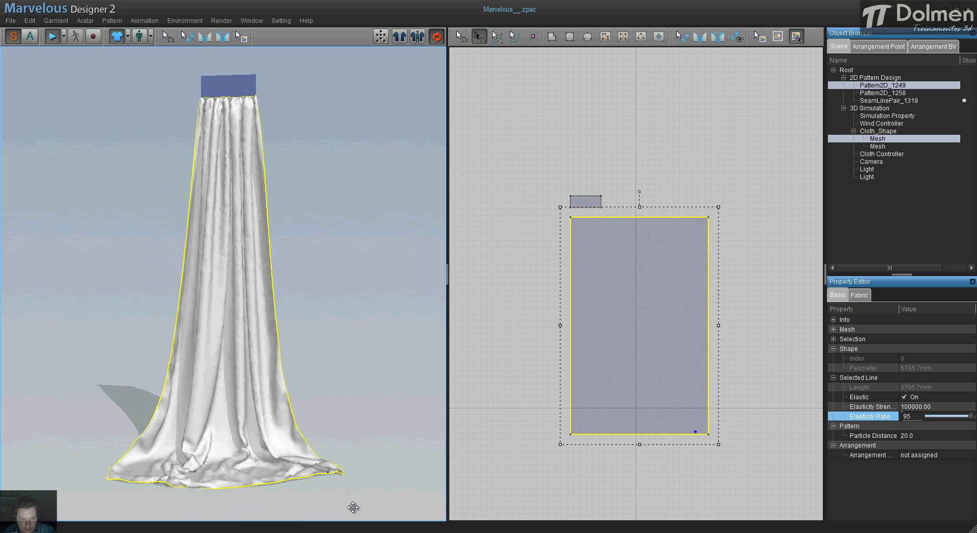
left_click(370, 476)
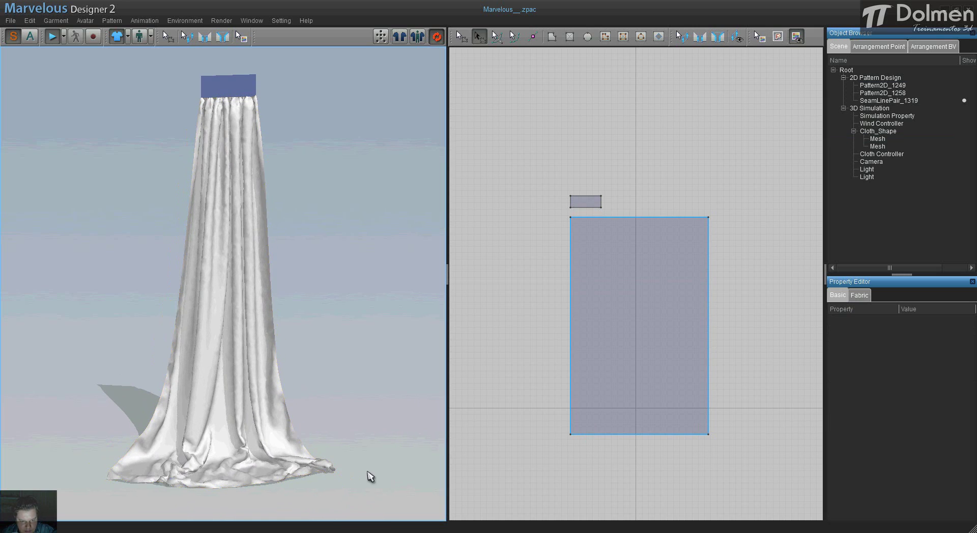
left_click(253, 465)
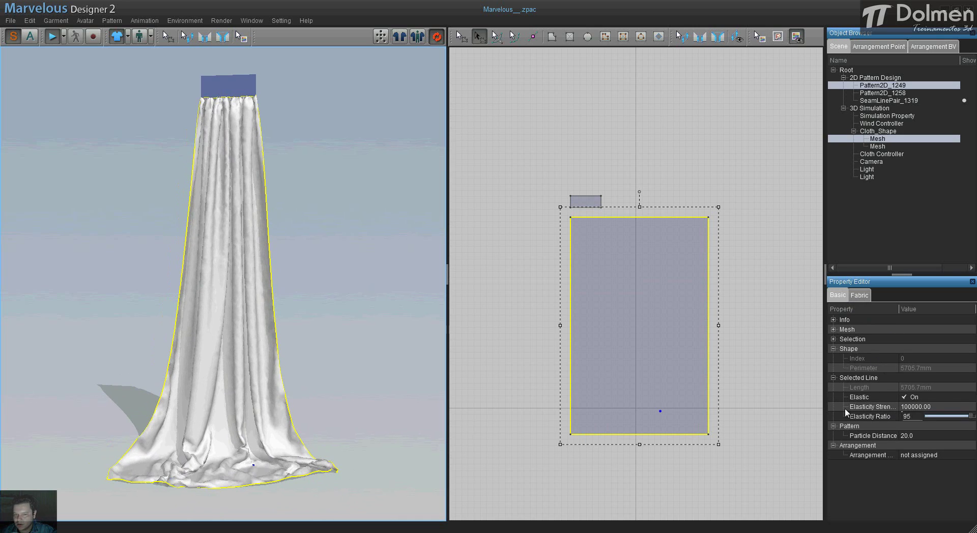
Change the cloth's Particle Distance from 20 to 10
double_click(936, 437)
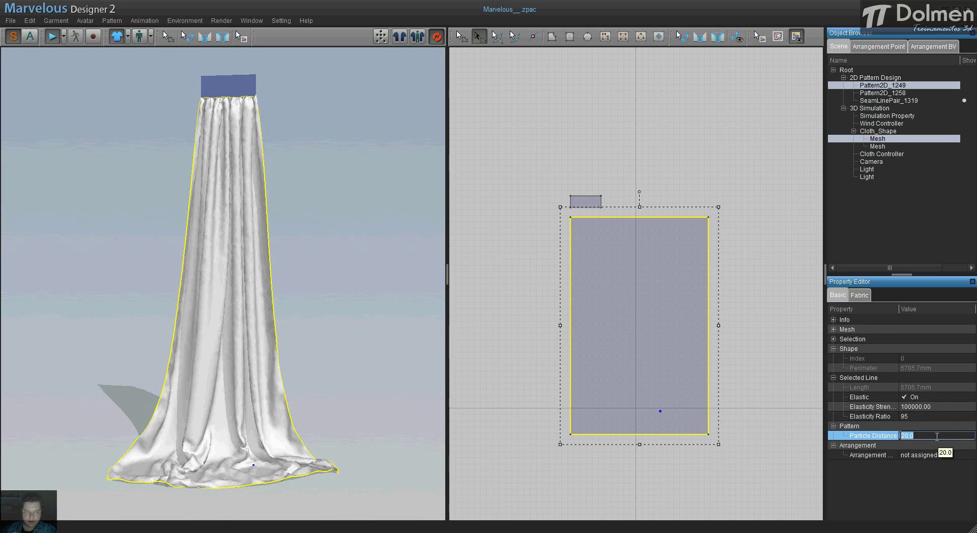
type("10")
key("Return")
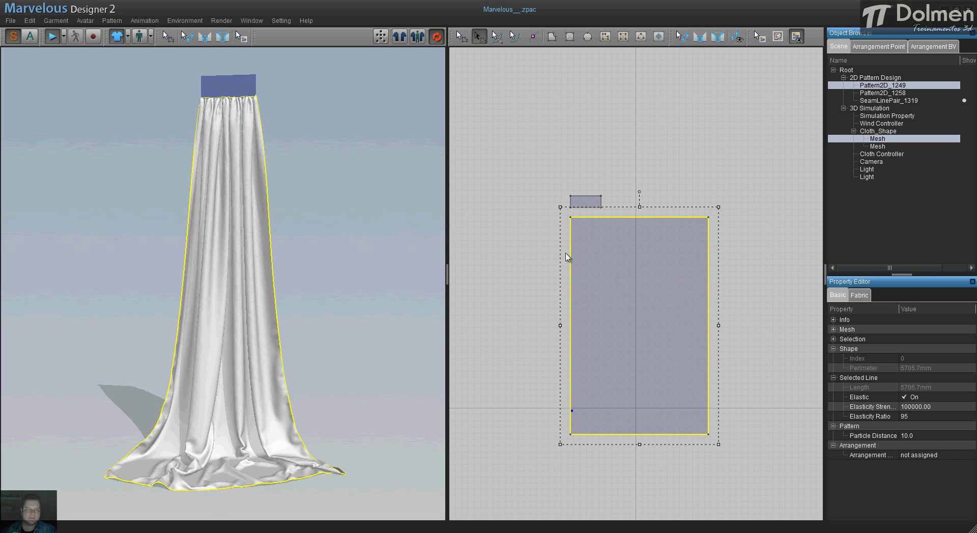
Stop the simulation and export the curtain as OBJ file 14Cortina01 with the default export settings
left_click(54, 38)
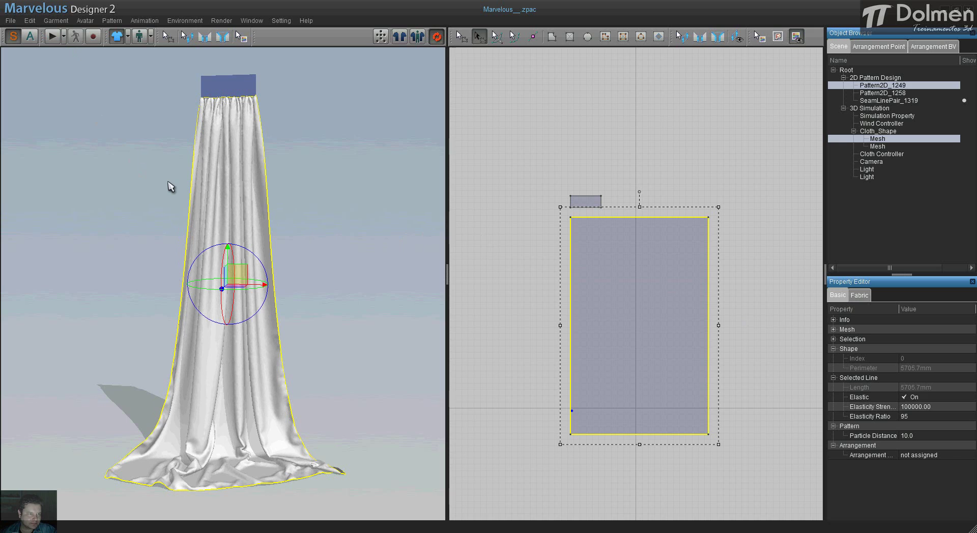
left_click(8, 20)
mouse_move(34, 80)
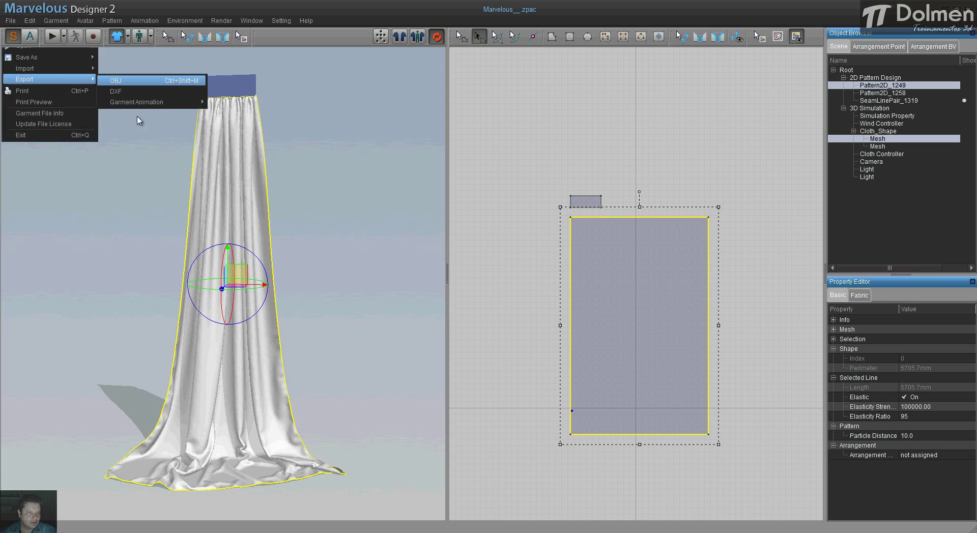
left_click(122, 81)
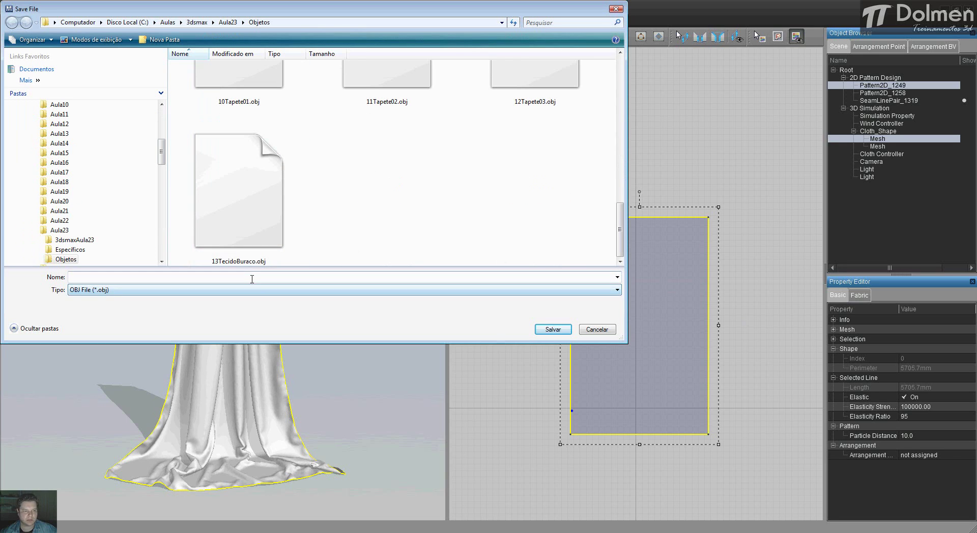
left_click(251, 278)
type("14Cortina01")
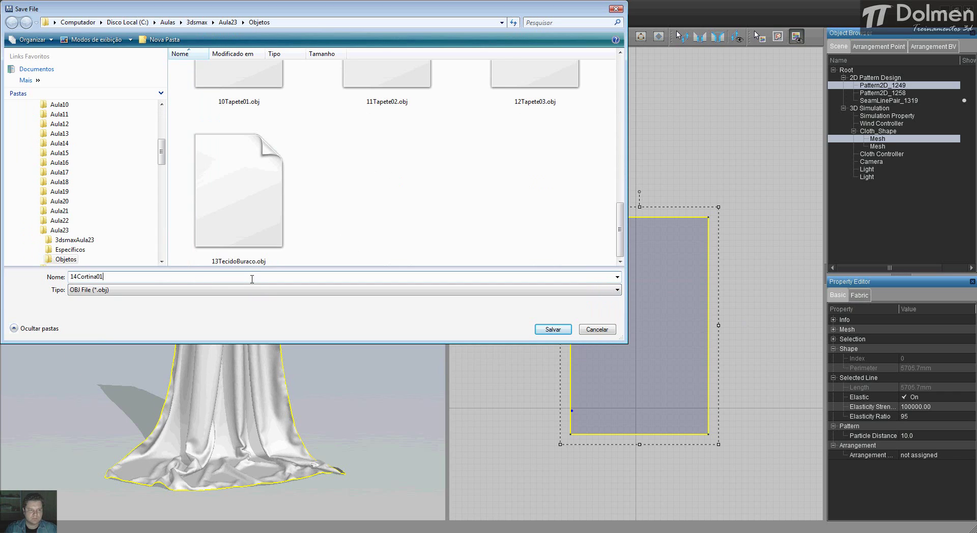
key("Return")
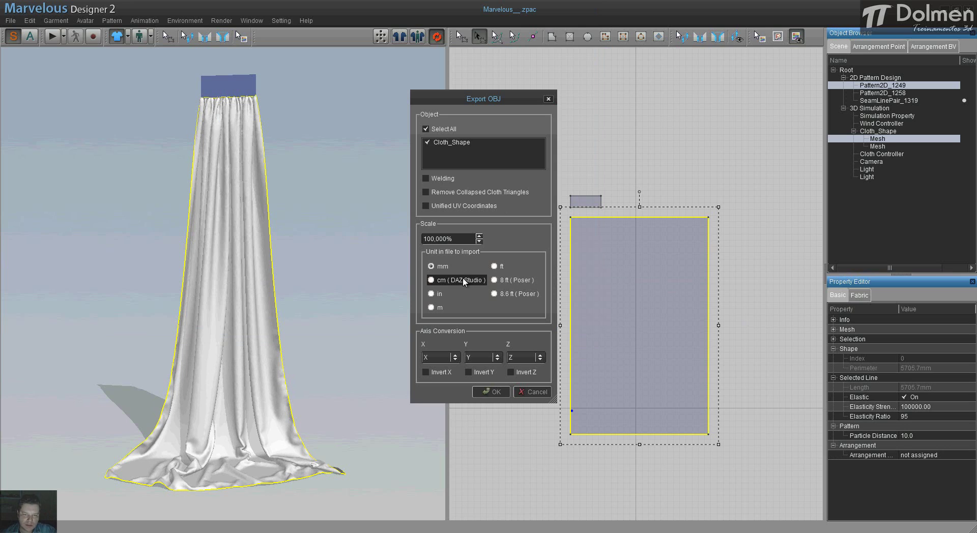
left_click(487, 391)
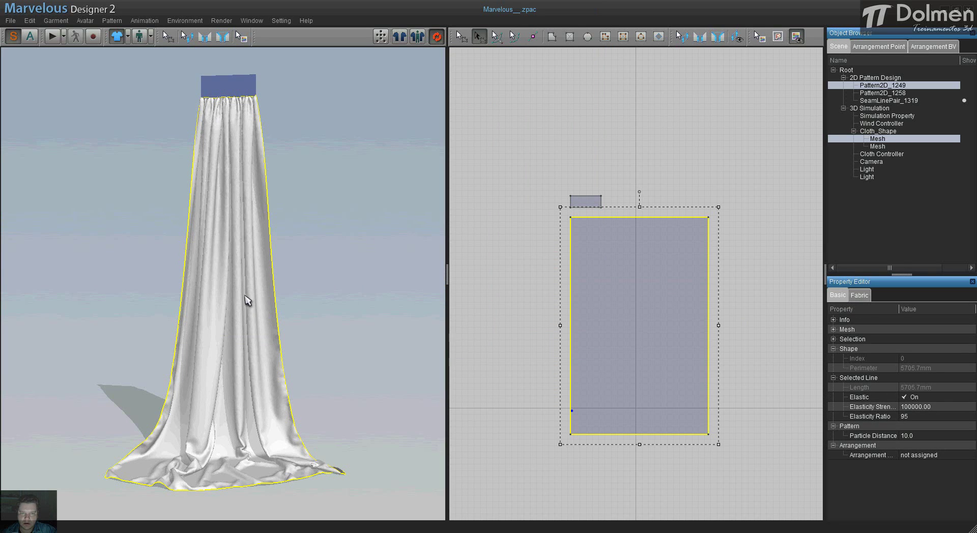
left_click(931, 437)
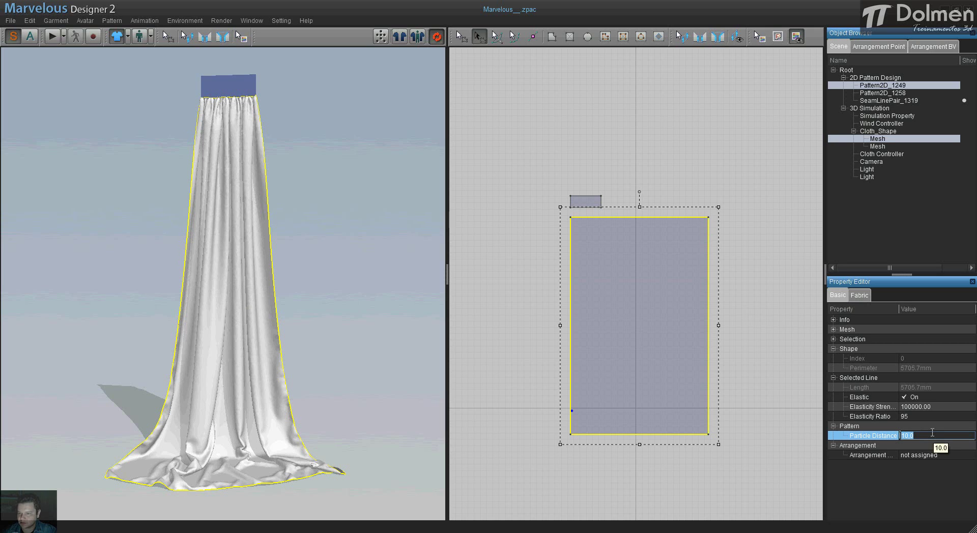
Set Particle Distance to 30 and briefly run then stop the simulation
type("30")
key("Return")
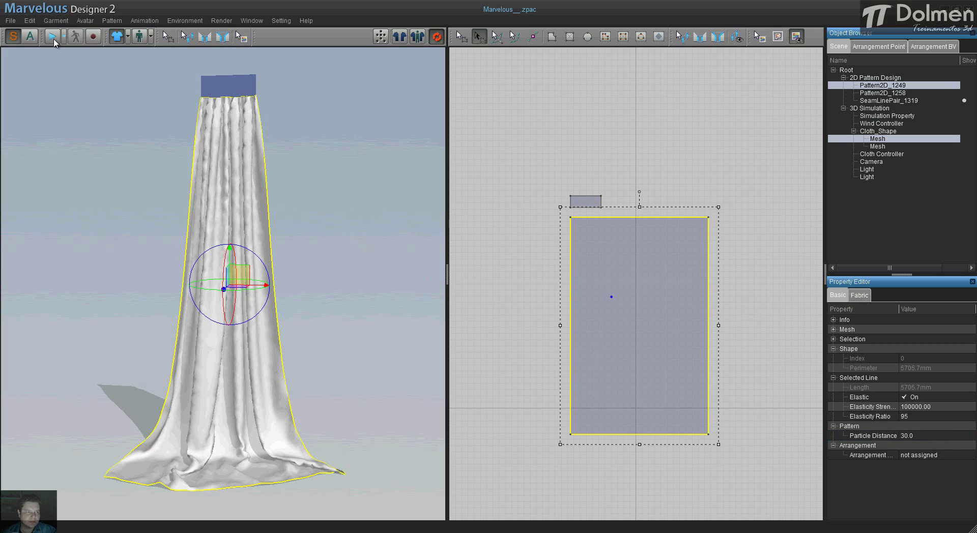
left_click(53, 37)
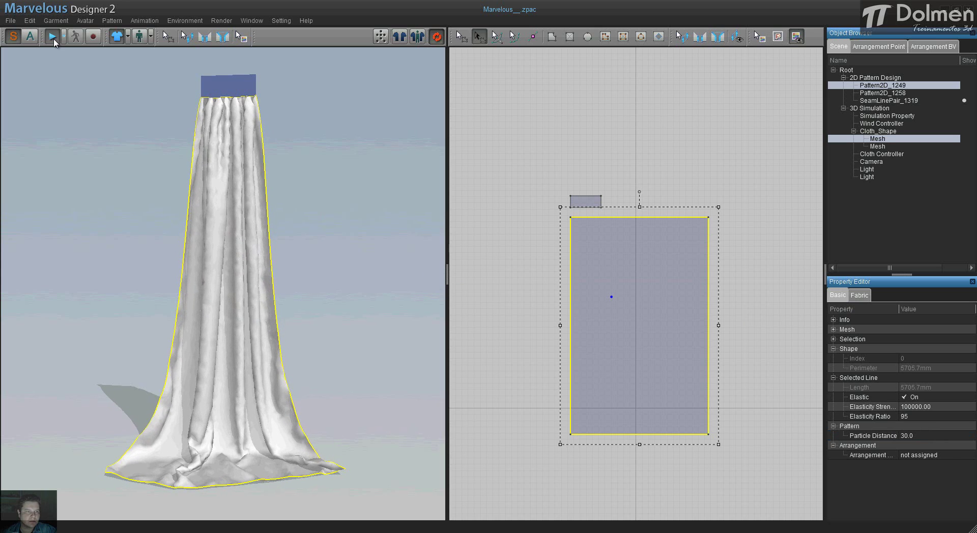
key("space")
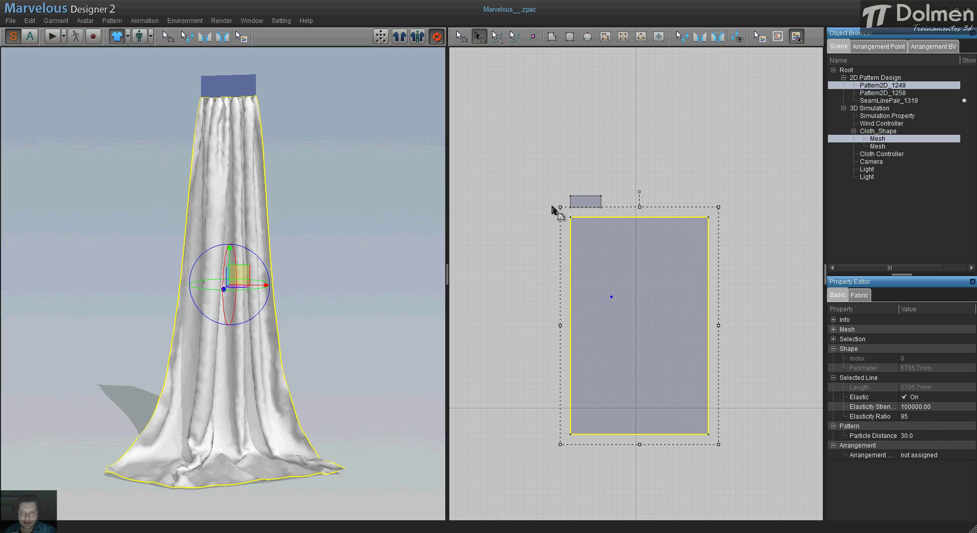
Reset the pattern arrangement so the curtain returns to a flat upright panel
left_click(437, 36)
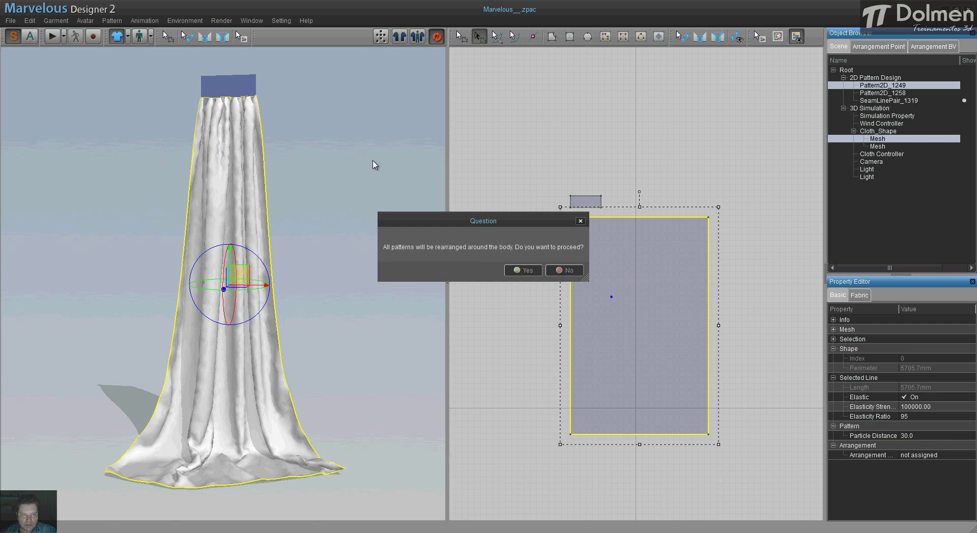
left_click(517, 271)
scroll(270, 214, "down", 3)
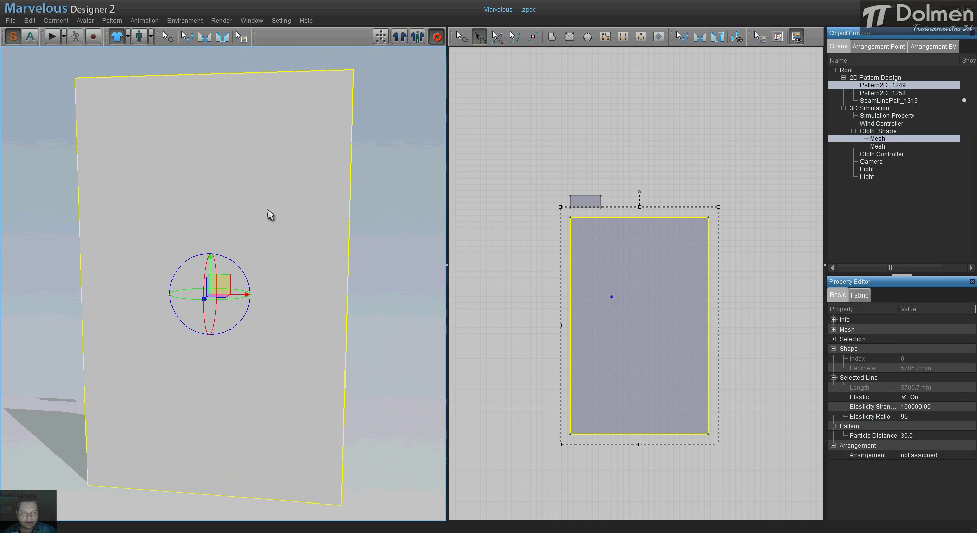
scroll(268, 213, "down", 2)
left_click(585, 202)
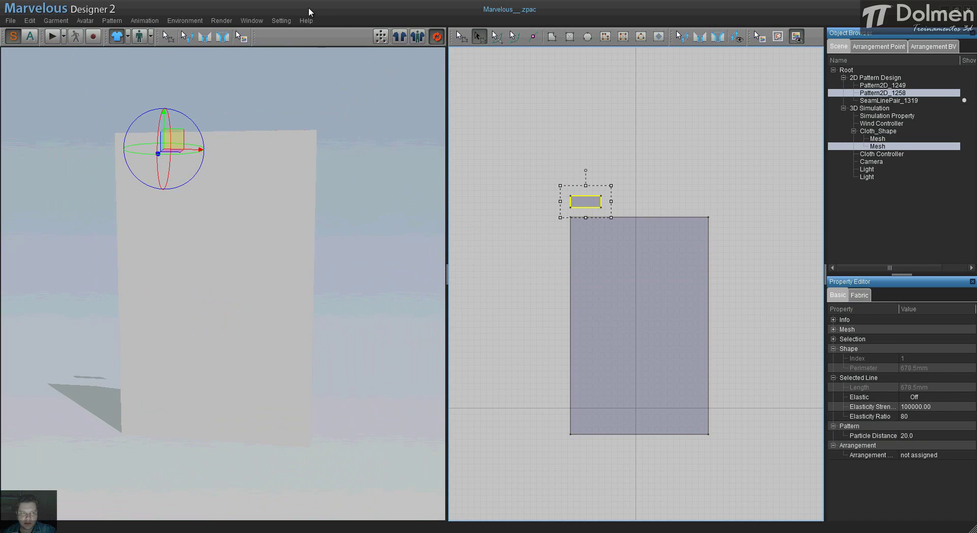
Drag the top strip's right edge outward twice, widening its perimeter to 1111.7 mm
right_click_drag(147, 289, 234, 267)
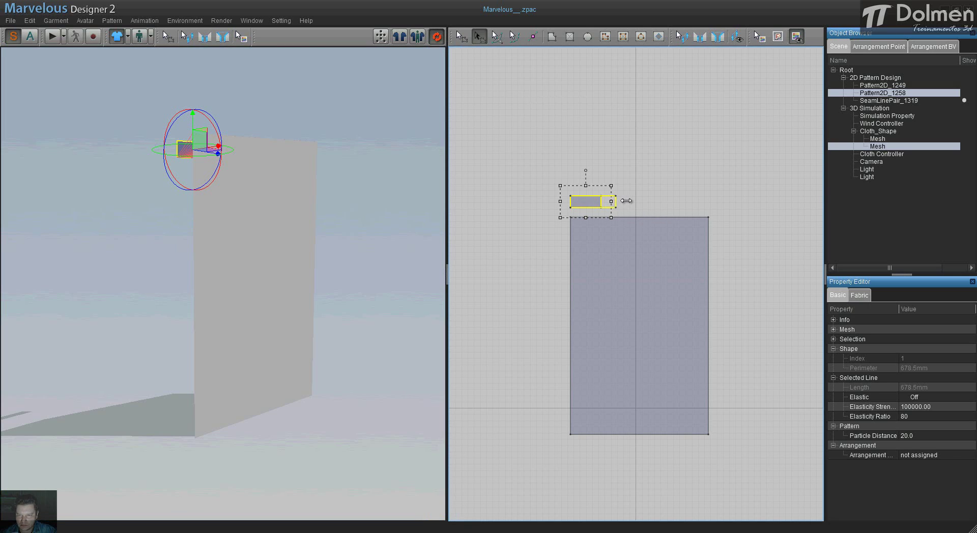
left_click_drag(626, 201, 640, 201)
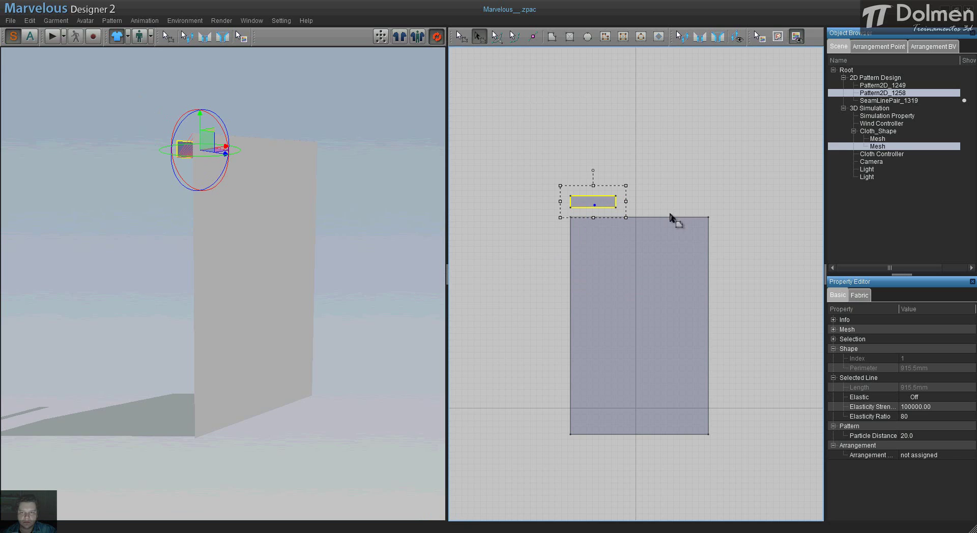
left_click_drag(638, 203, 651, 203)
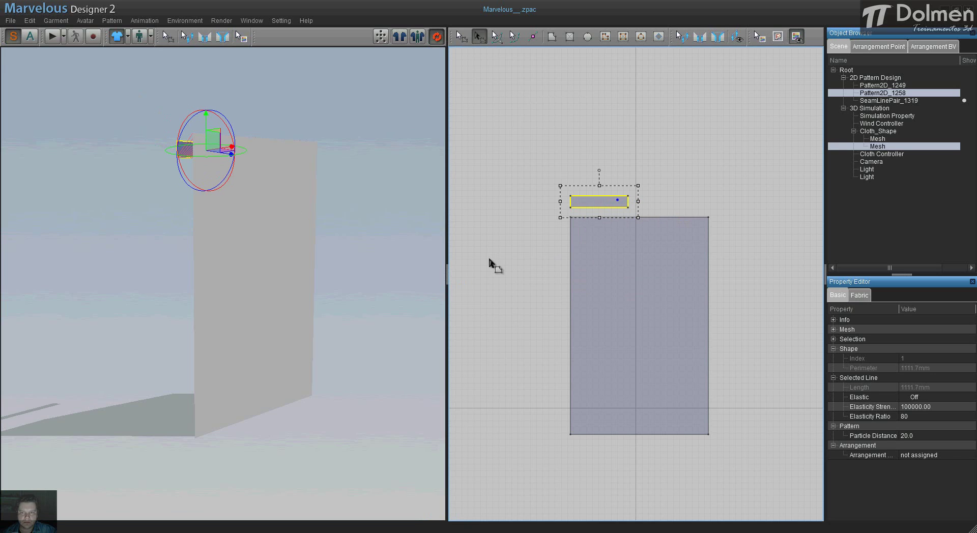
right_click_drag(235, 249, 224, 253)
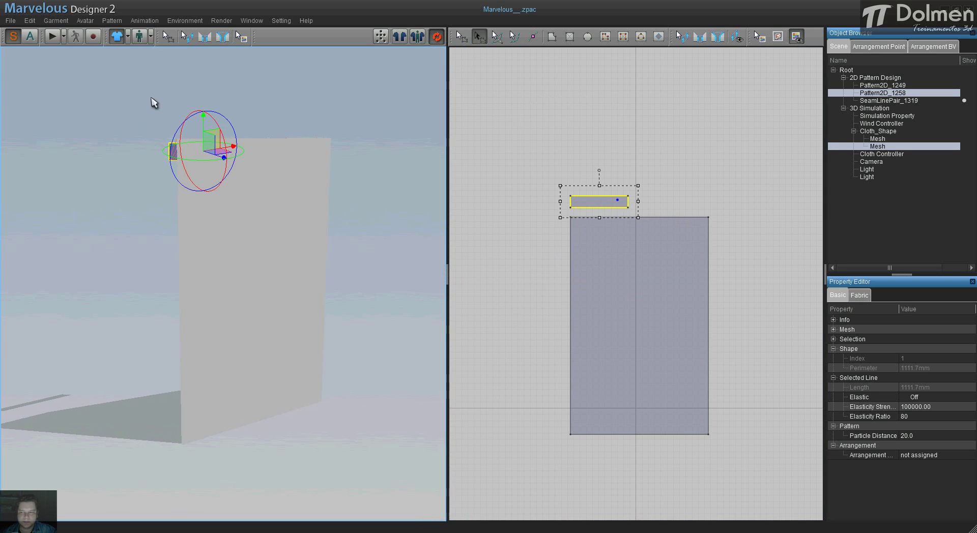
Run the simulation, select the large curtain pattern and pull its right edge inward
left_click(56, 40)
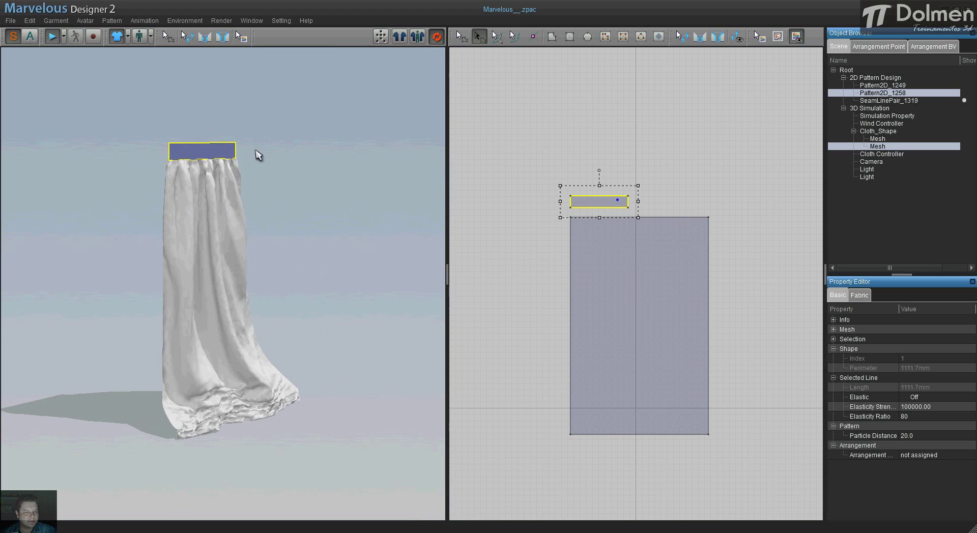
mouse_move(211, 322)
right_mouse_down()
mouse_move(159, 315)
mouse_move(184, 319)
right_mouse_up()
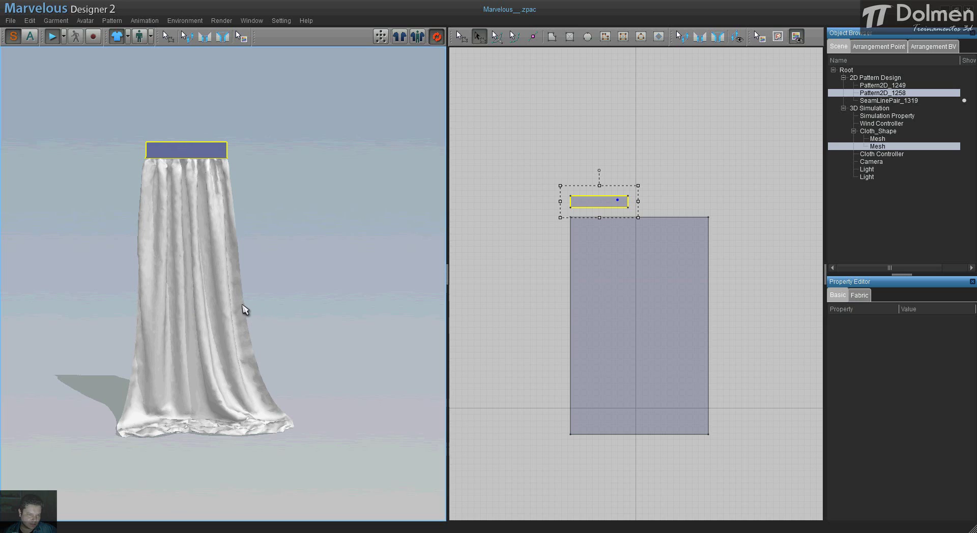
left_click(243, 313)
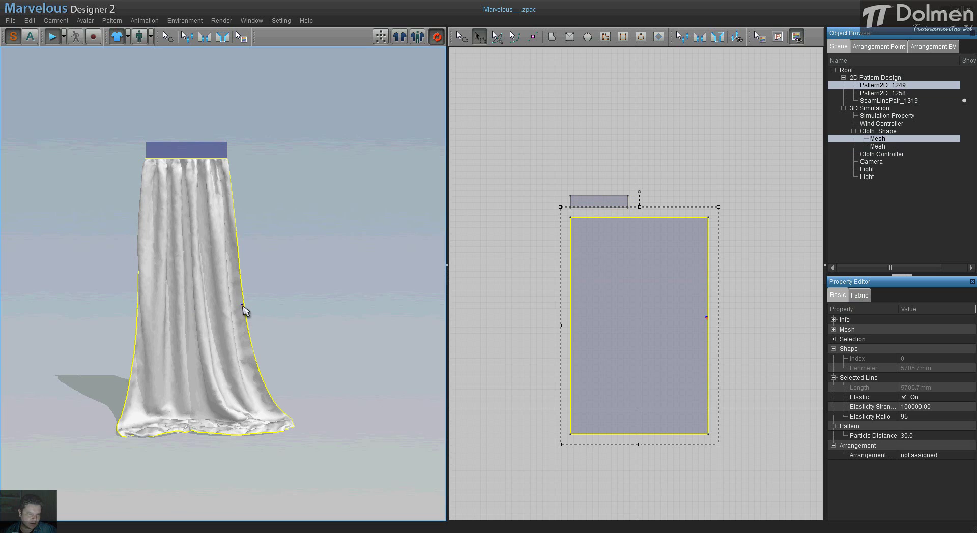
left_click_drag(242, 307, 159, 311)
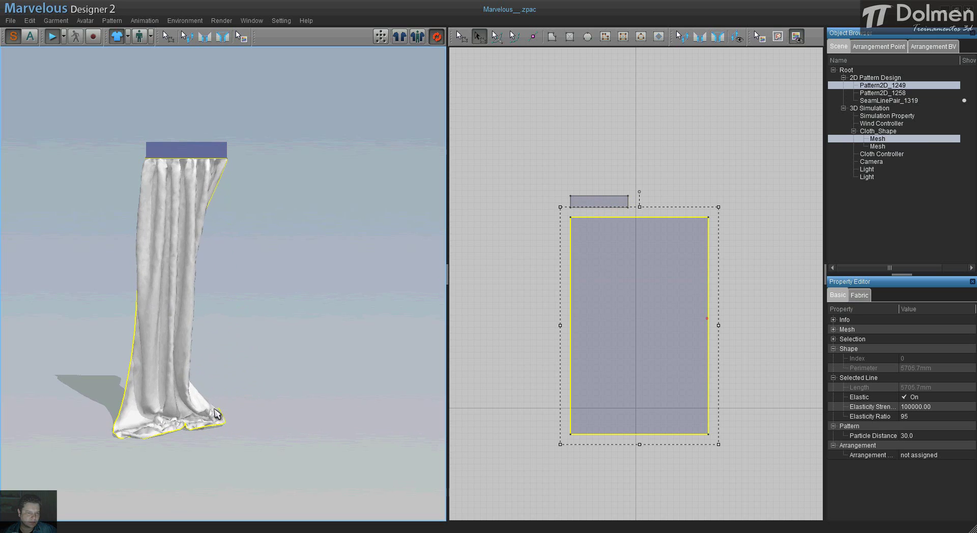
Pull the curtain's lower corner out to the right, then its lower part to the left
left_click_drag(235, 417, 290, 451)
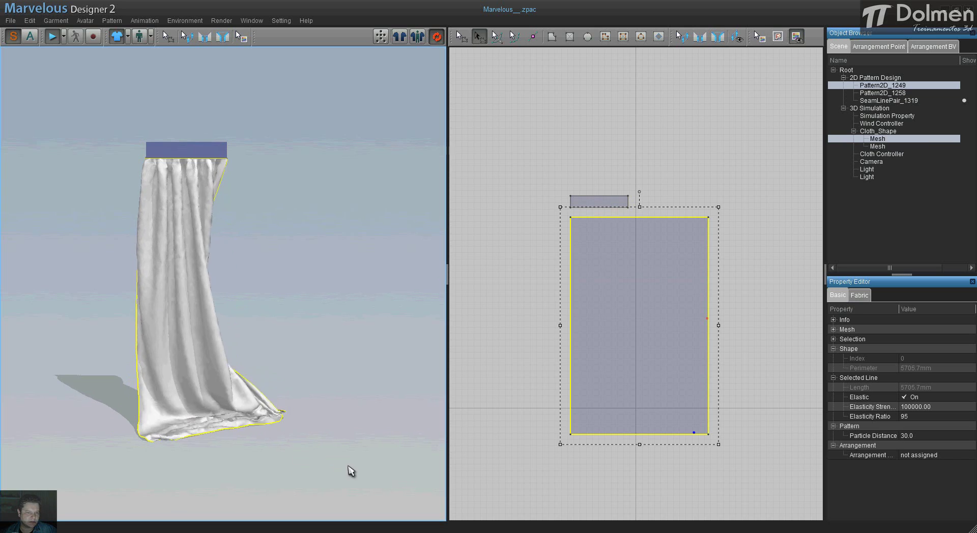
right_click_drag(170, 371, 21, 361)
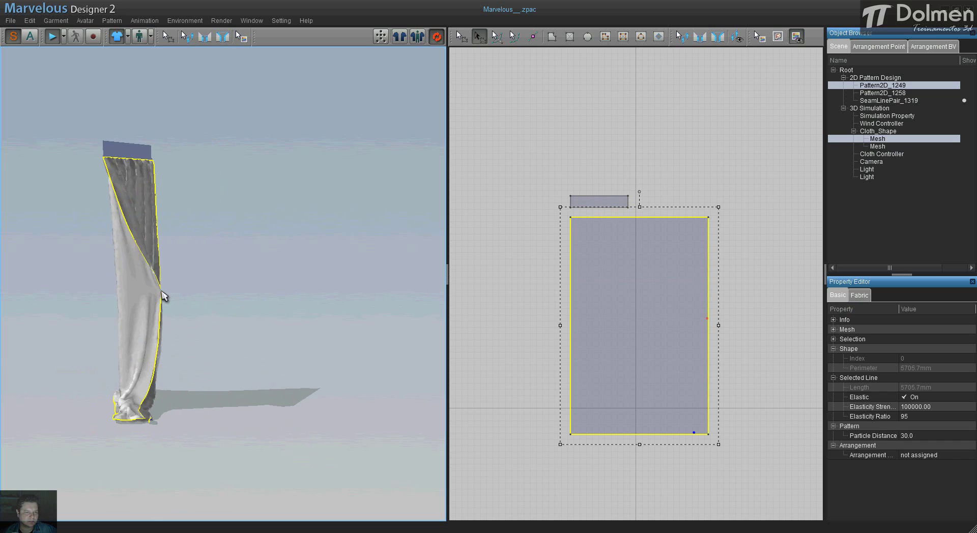
mouse_move(135, 298)
left_mouse_down()
mouse_move(118, 295)
mouse_move(109, 331)
left_mouse_up()
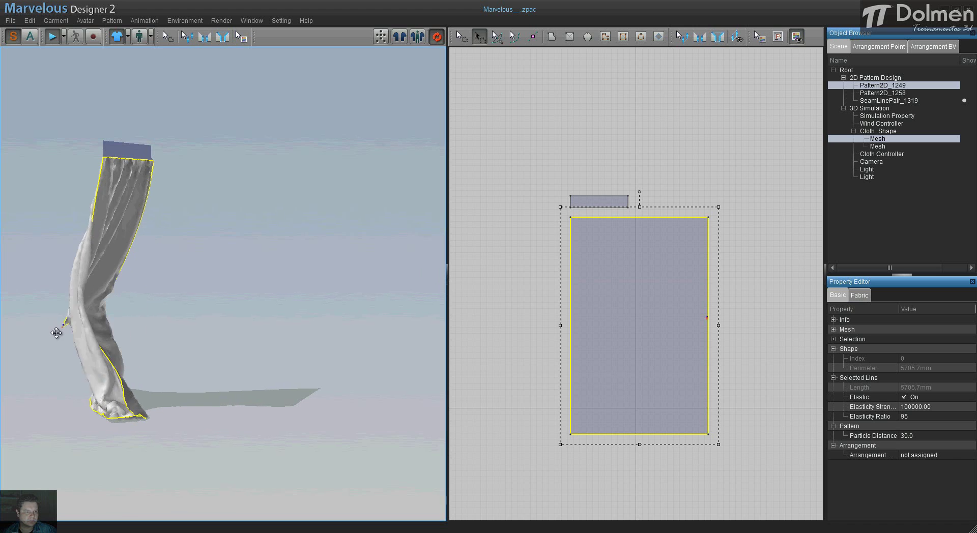
right_click_drag(109, 331, 283, 387)
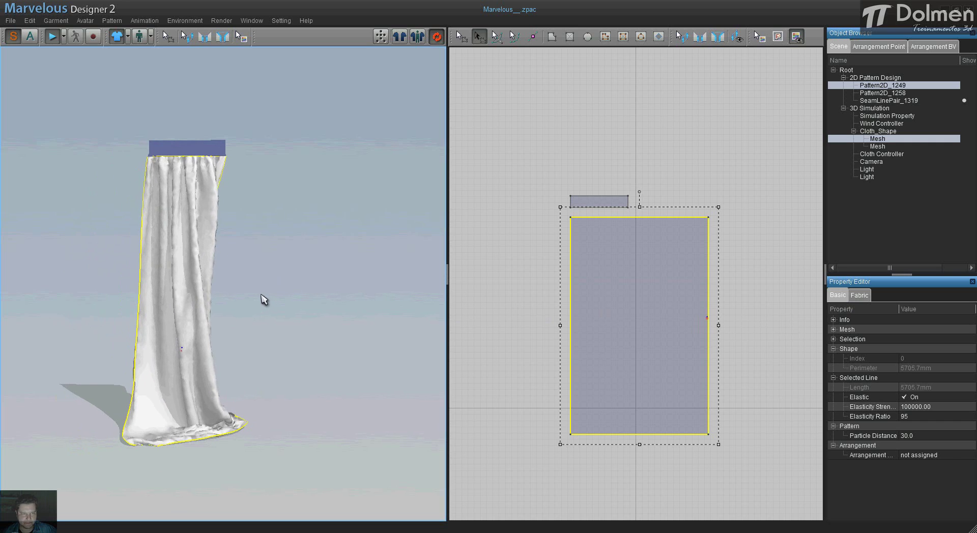
mouse_move(263, 299)
right_mouse_down()
mouse_move(126, 316)
mouse_move(88, 299)
right_mouse_up()
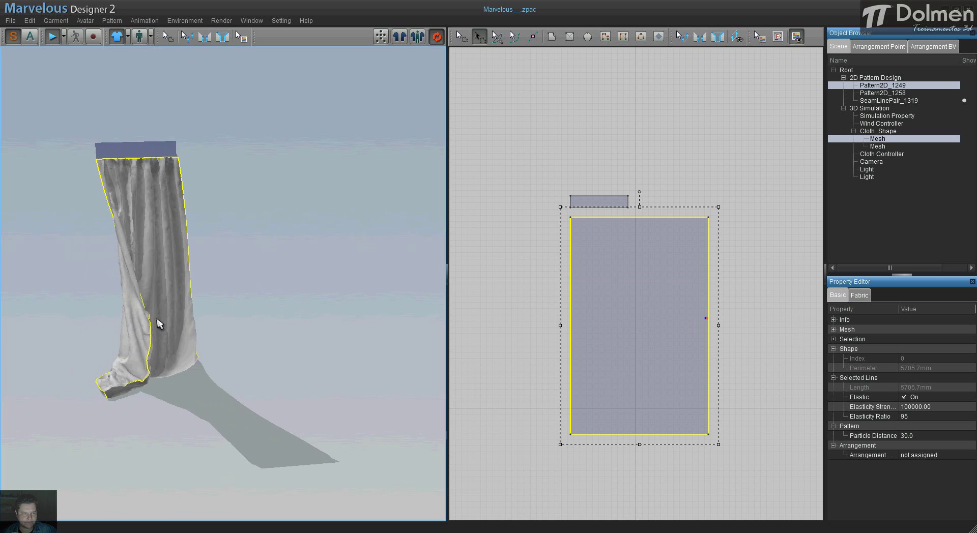
Remove all pins from the curtain and switch to the front camera view
right_click(135, 287)
mouse_move(196, 379)
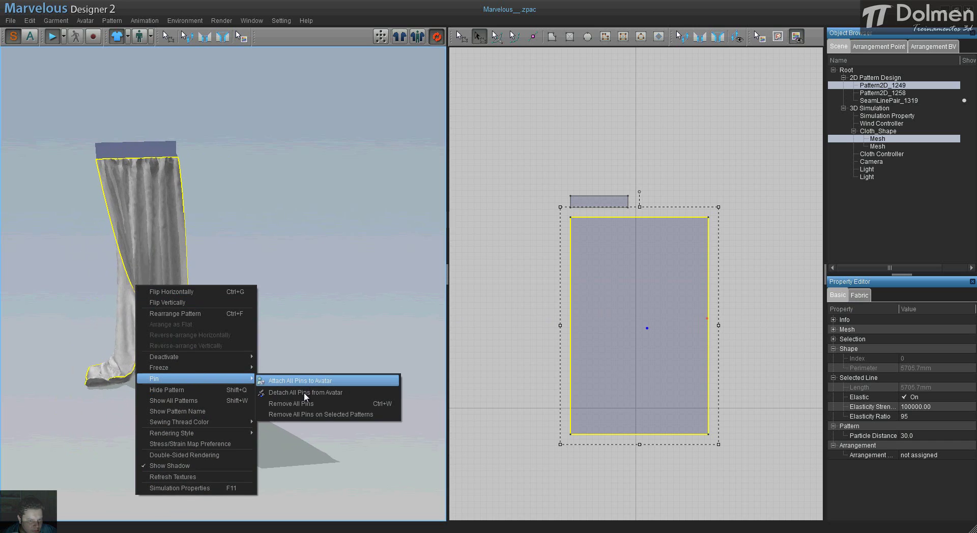
left_click(303, 403)
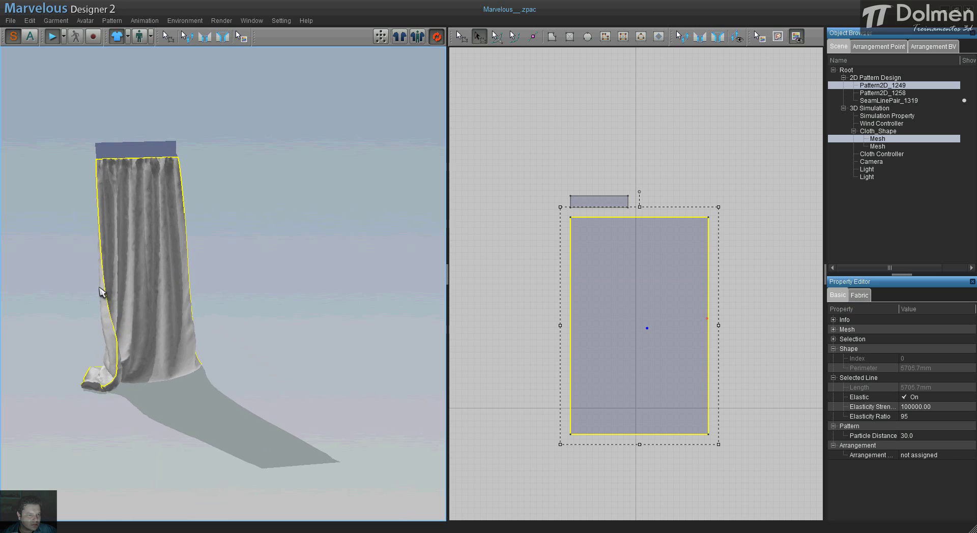
mouse_move(102, 293)
right_mouse_down()
mouse_move(170, 309)
mouse_move(316, 300)
mouse_move(298, 314)
right_mouse_up()
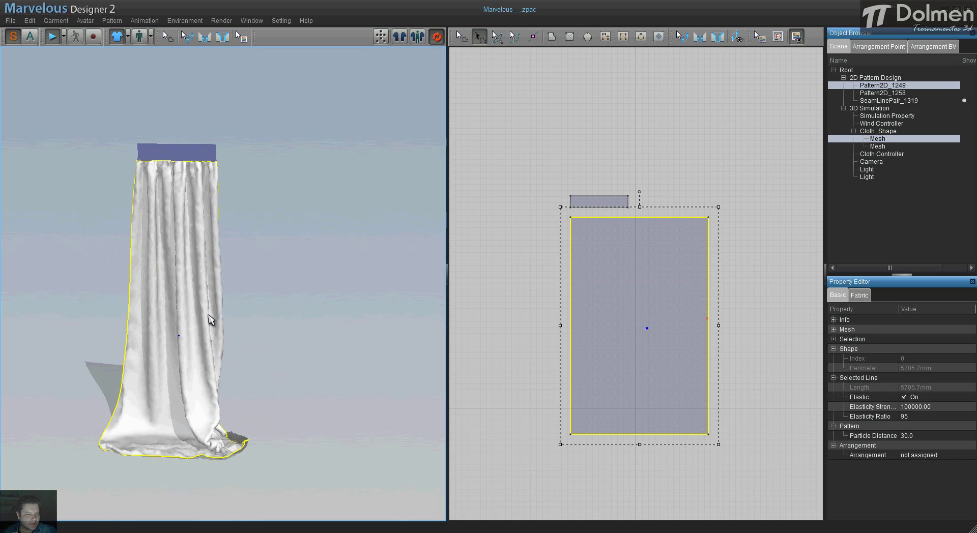
right_click_drag(207, 314, 172, 325)
right_click_drag(214, 210, 218, 211)
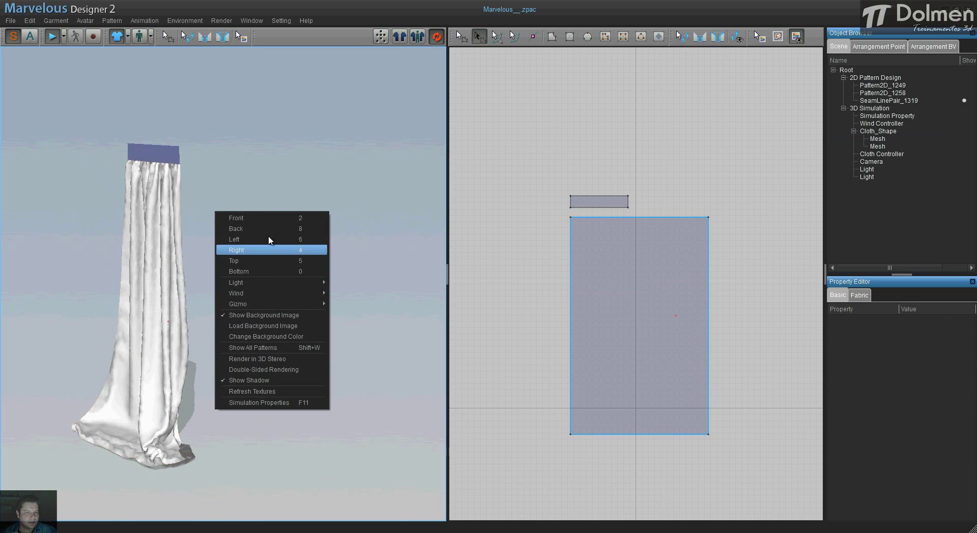
left_click(269, 219)
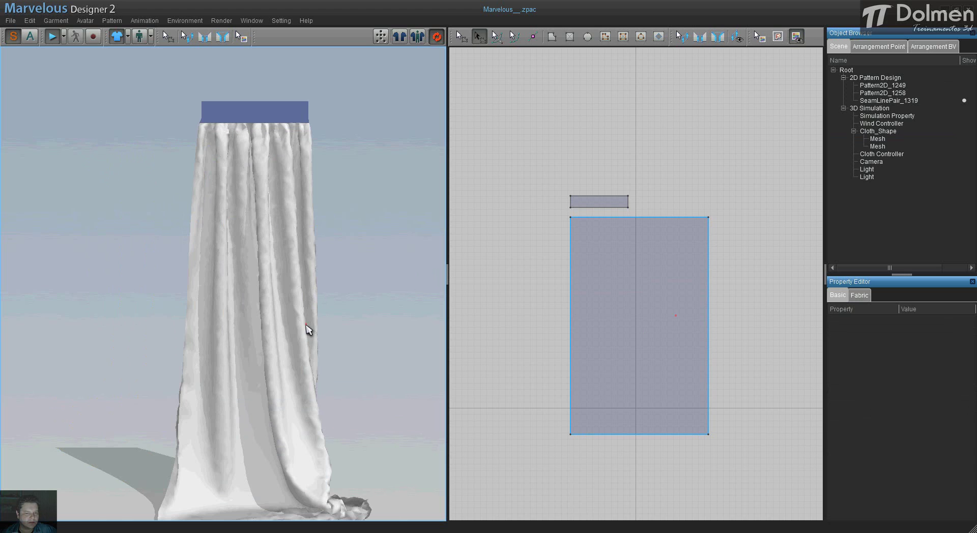
Pull the curtain left and drag its folds down so the cloth re-drapes
left_click_drag(307, 329, 235, 324)
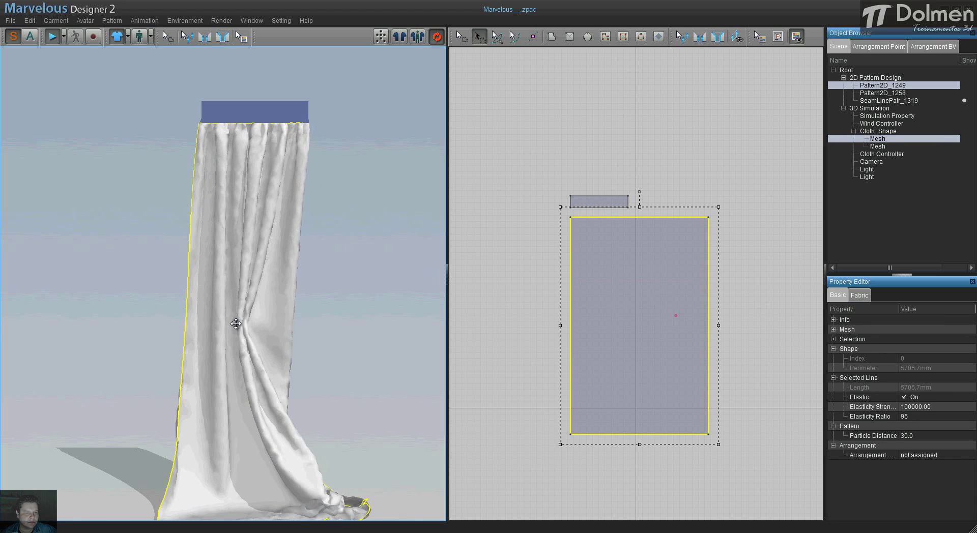
left_click_drag(235, 323, 218, 326)
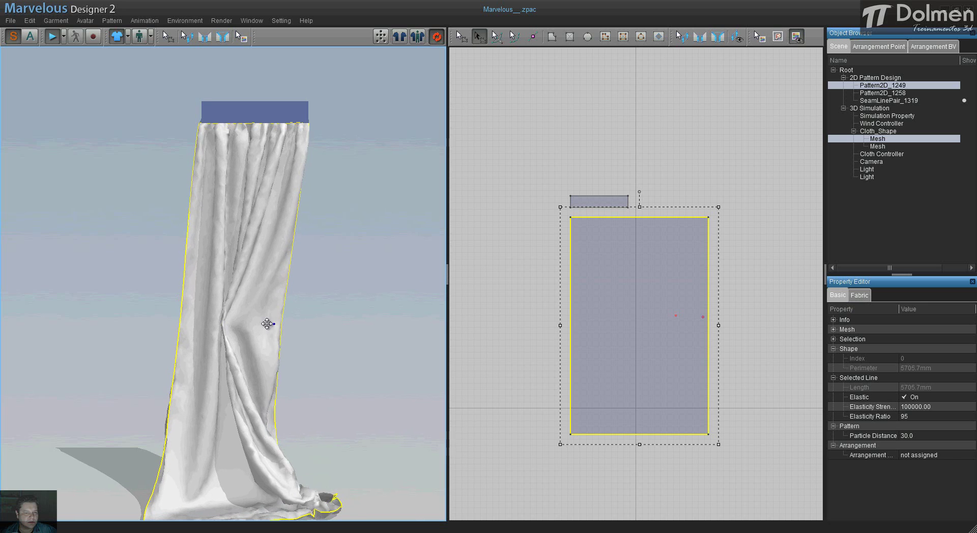
left_click_drag(267, 324, 273, 360)
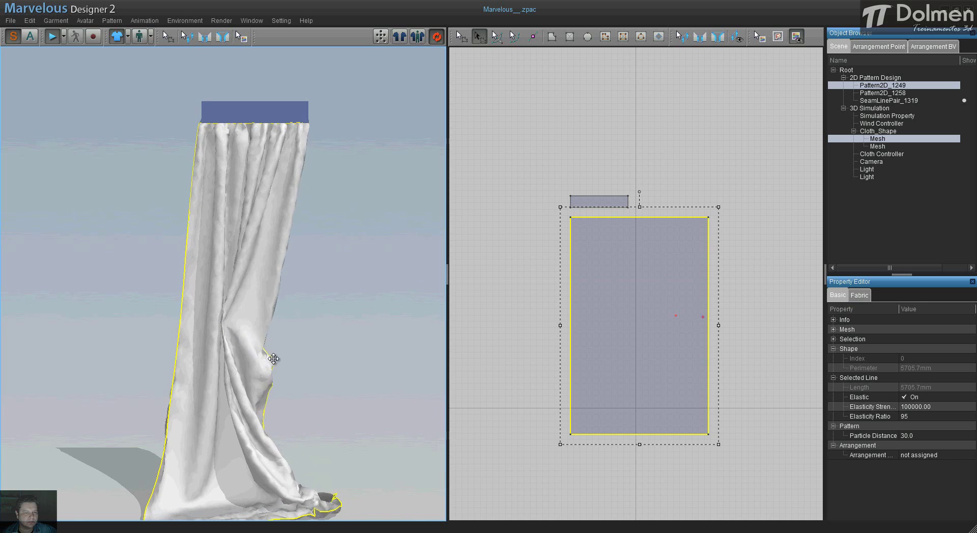
left_click_drag(273, 359, 257, 350)
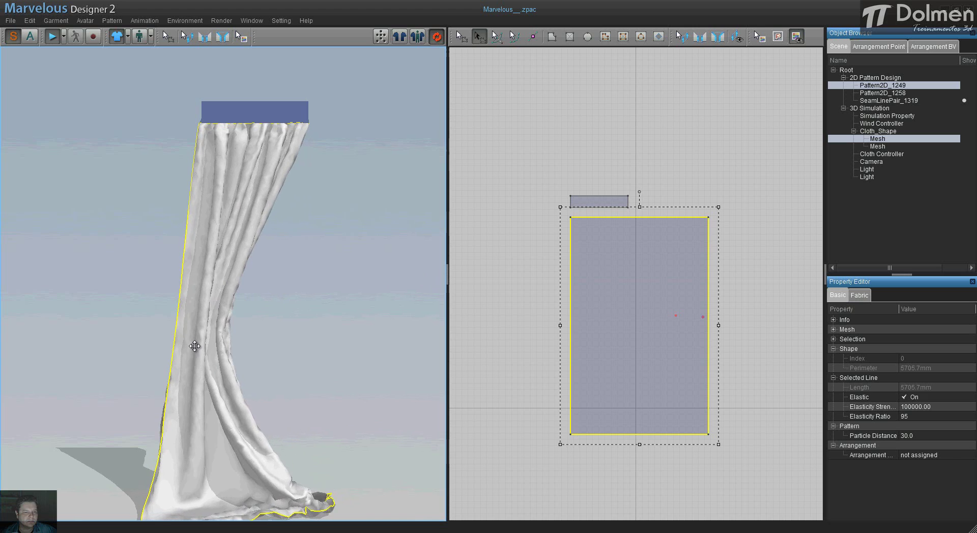
middle_click_drag(296, 300, 159, 438)
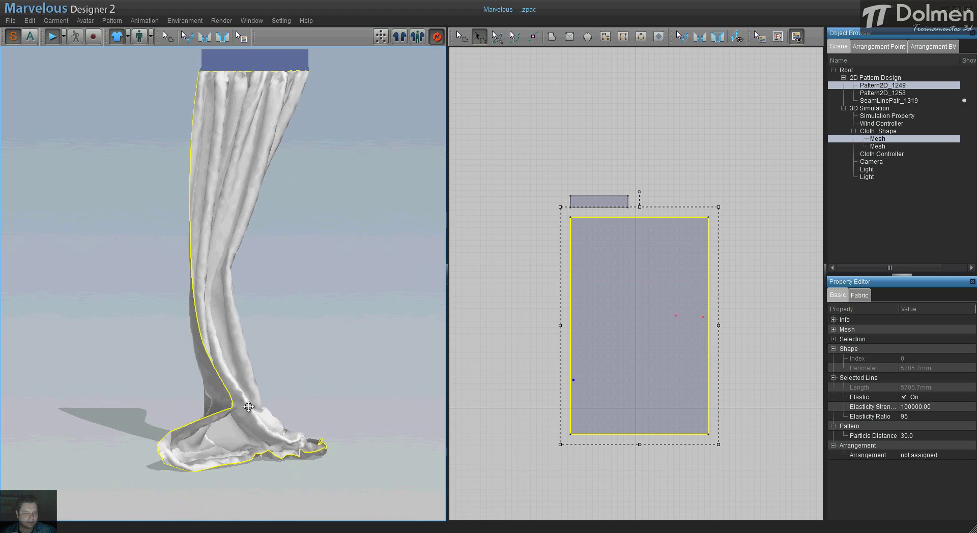
left_click_drag(248, 407, 264, 452)
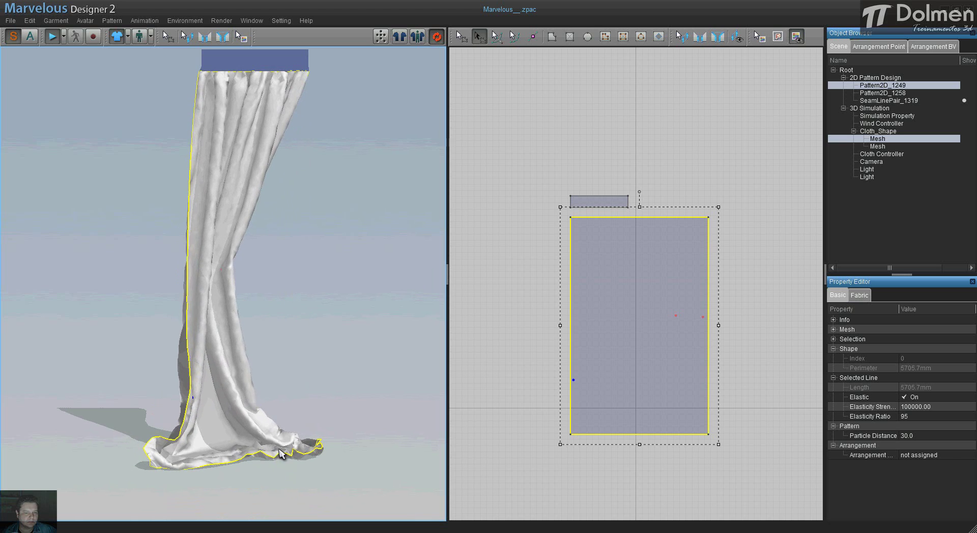
right_click_drag(274, 458, 204, 440)
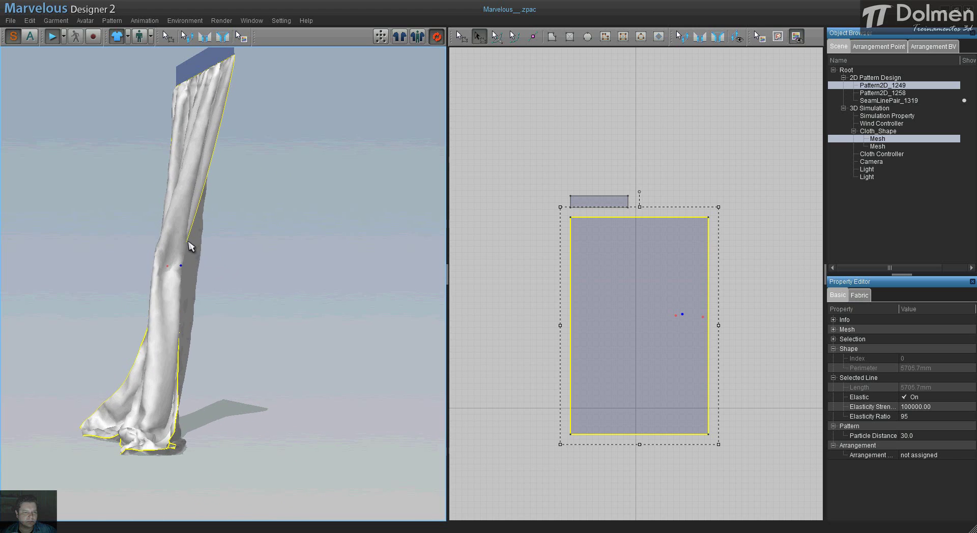
left_click_drag(187, 235, 216, 217)
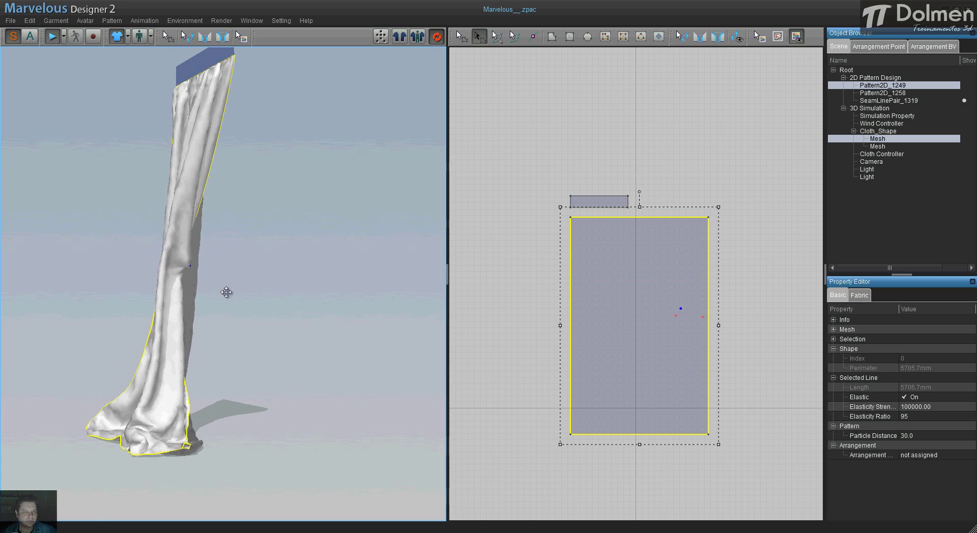
Pinch the cloth's middle and pull its lower-right corner sideways into a twisted waist
right_click_drag(200, 357, 253, 359)
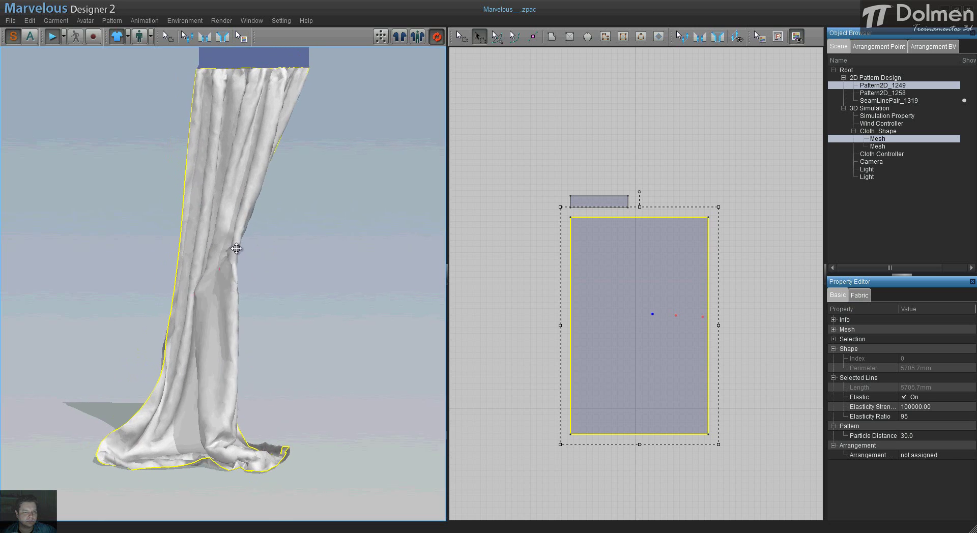
right_click_drag(236, 276, 193, 282)
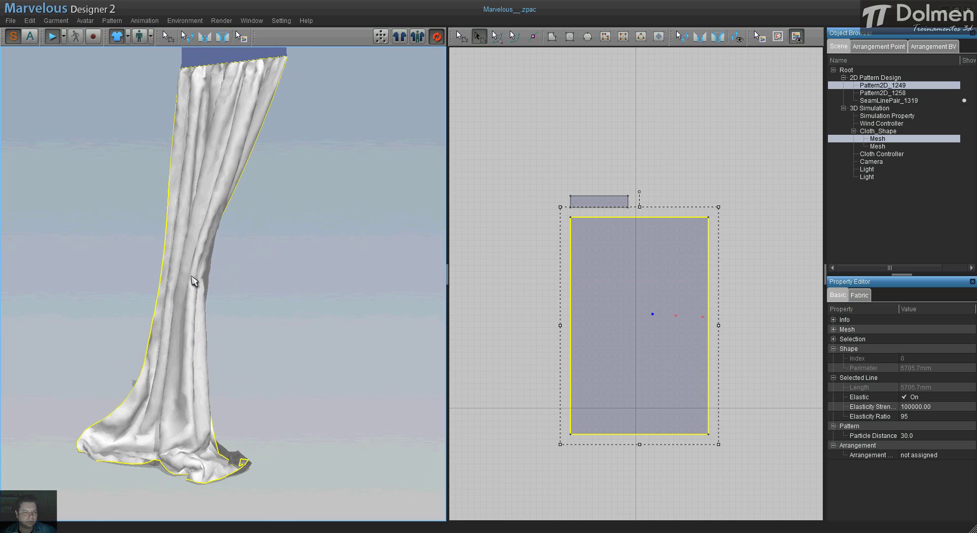
right_click_drag(174, 313, 279, 295)
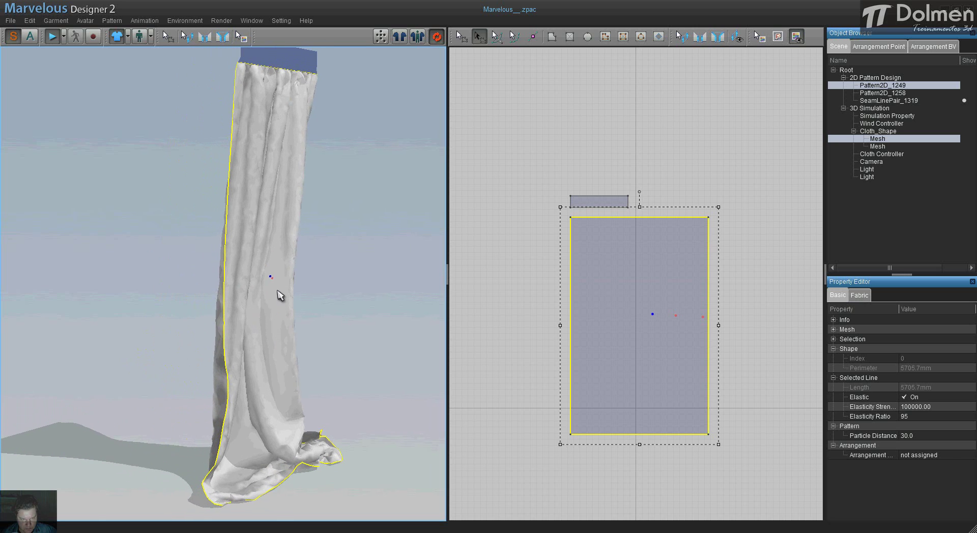
mouse_move(267, 279)
left_mouse_down()
mouse_move(218, 295)
mouse_move(250, 291)
left_mouse_up()
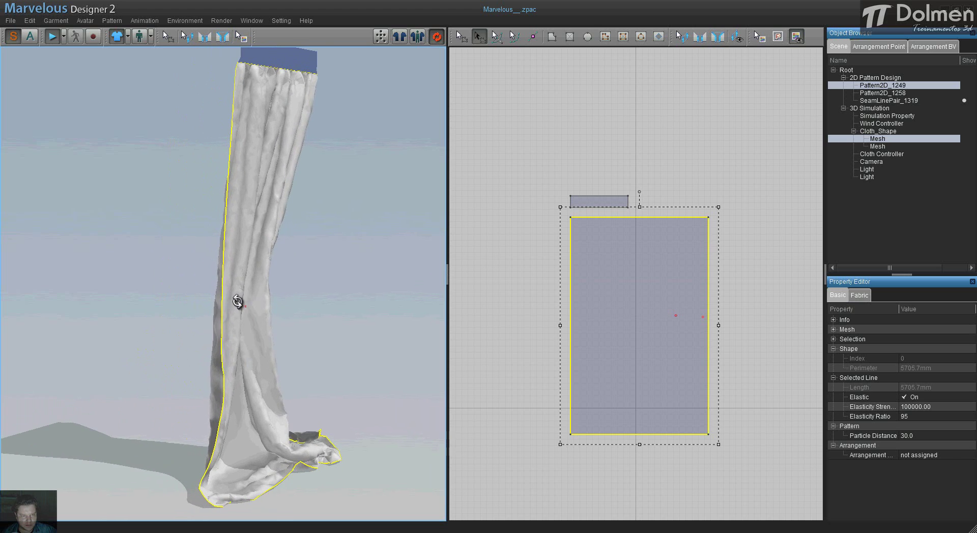
right_click_drag(247, 291, 206, 299)
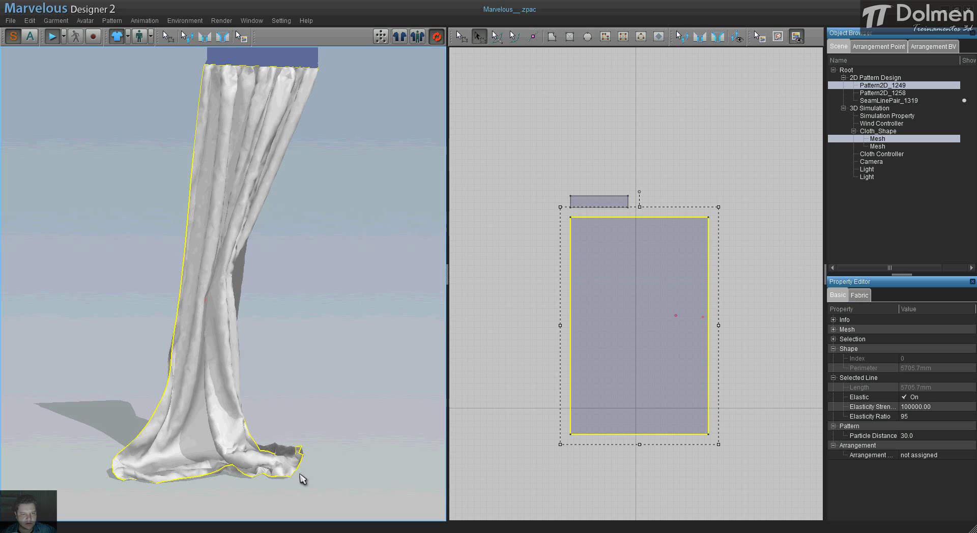
left_click_drag(295, 456, 384, 454)
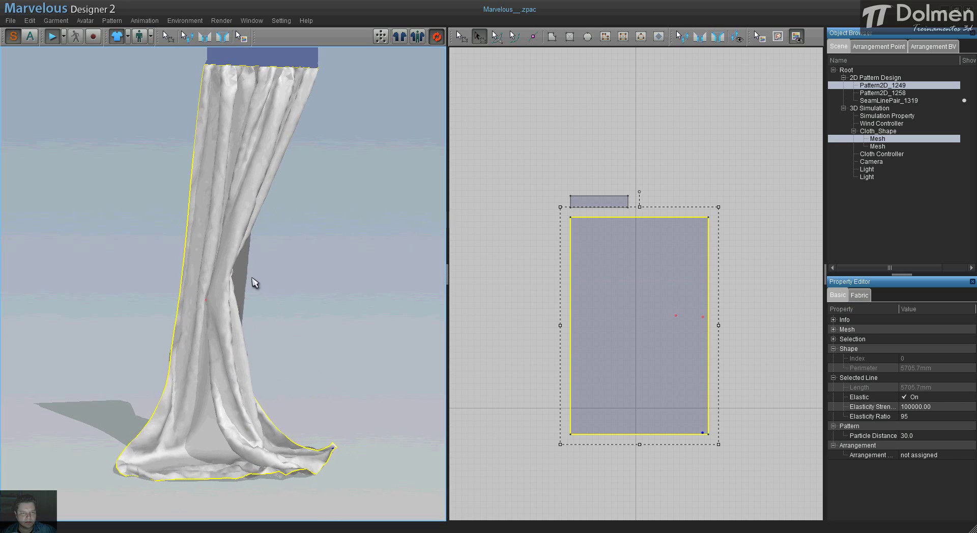
left_click_drag(235, 275, 227, 351)
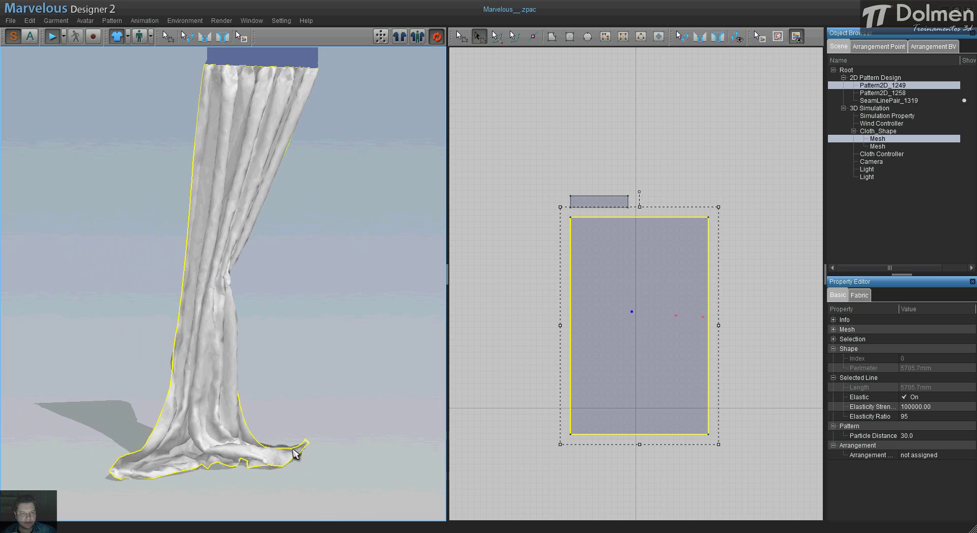
left_click_drag(294, 453, 311, 449)
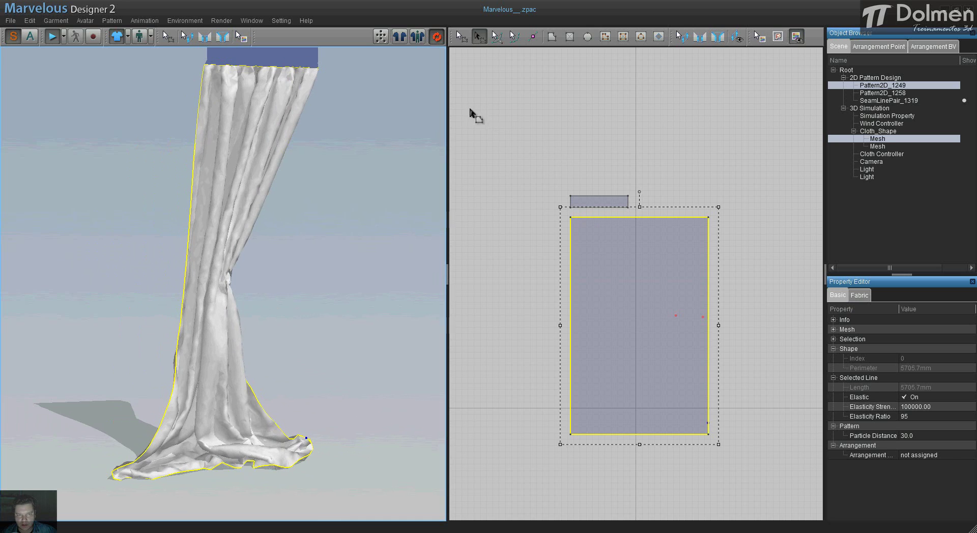
mouse_move(389, 238)
right_mouse_down()
mouse_move(217, 254)
mouse_move(240, 248)
mouse_move(205, 277)
mouse_move(148, 279)
right_mouse_up()
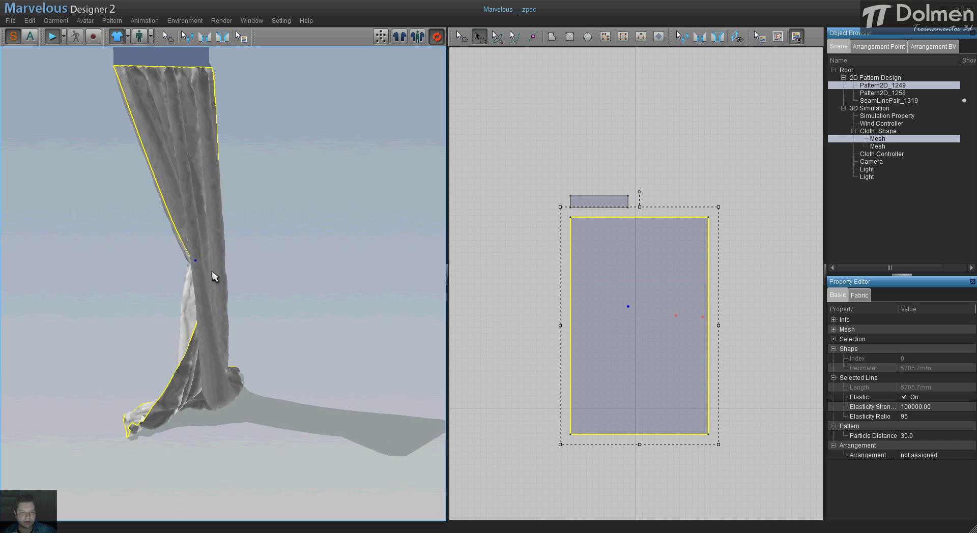
Swing the curtain right and left, then push a bulging fold back inward
left_click_drag(239, 263, 330, 242)
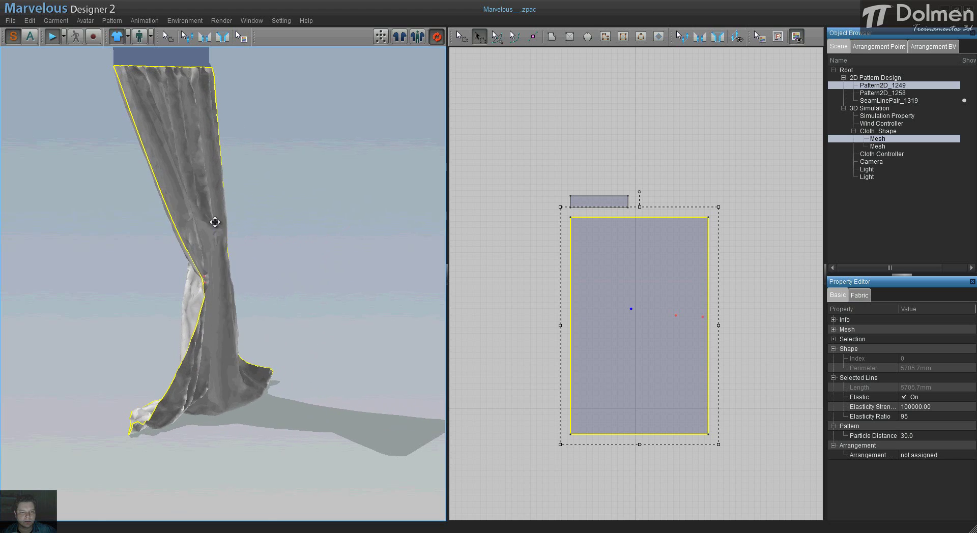
left_click_drag(214, 222, 334, 192)
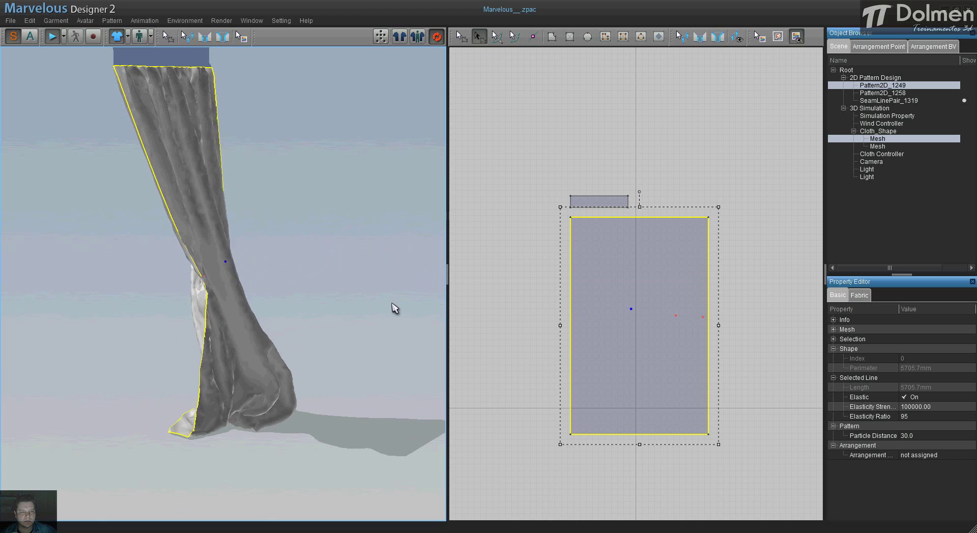
right_click_drag(371, 316, 318, 324)
mouse_move(157, 260)
right_mouse_down()
mouse_move(263, 358)
mouse_move(200, 284)
right_mouse_up()
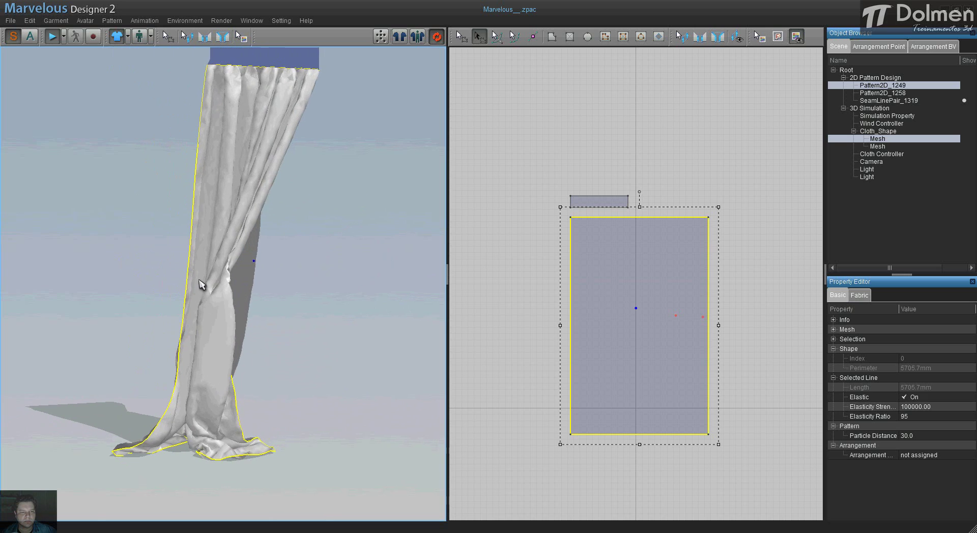
left_click_drag(196, 277, 60, 273)
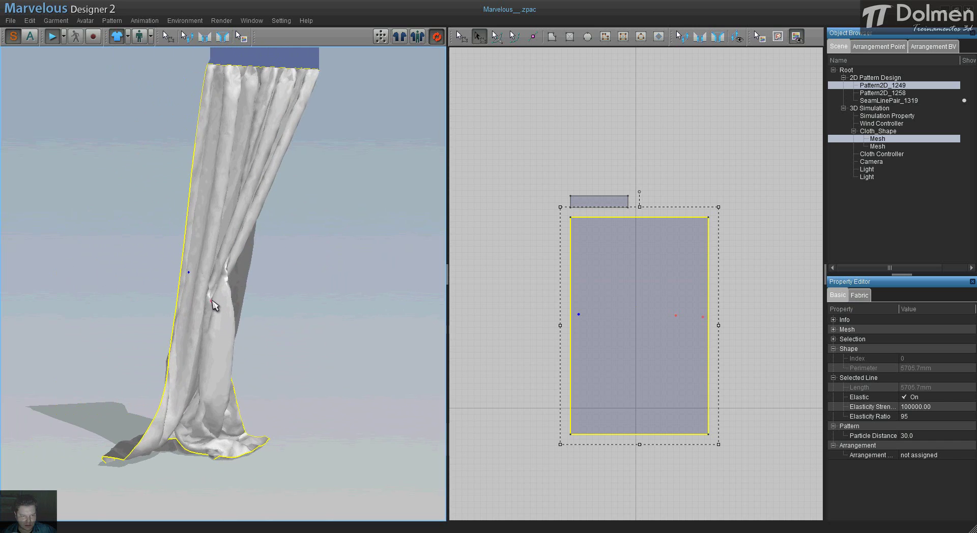
left_click_drag(235, 300, 262, 301)
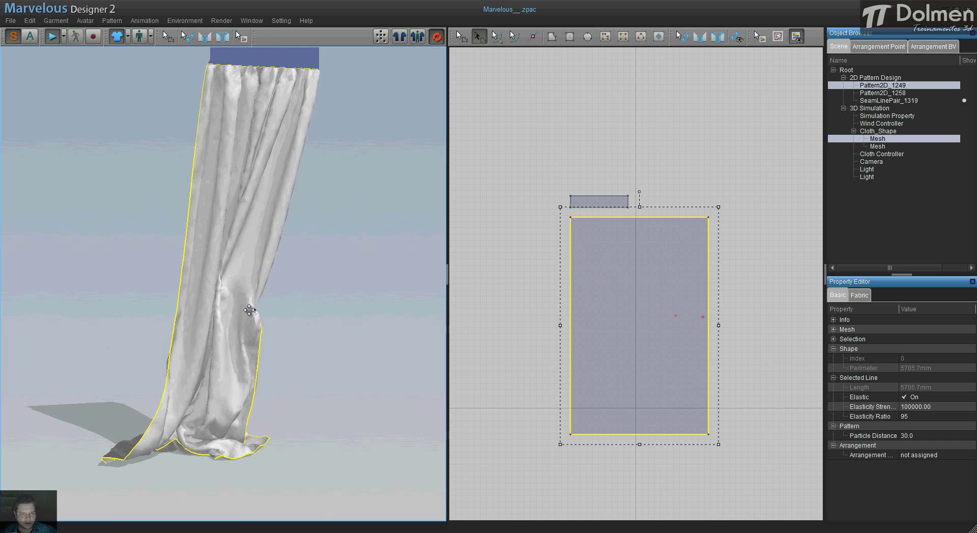
left_click_drag(248, 310, 224, 304)
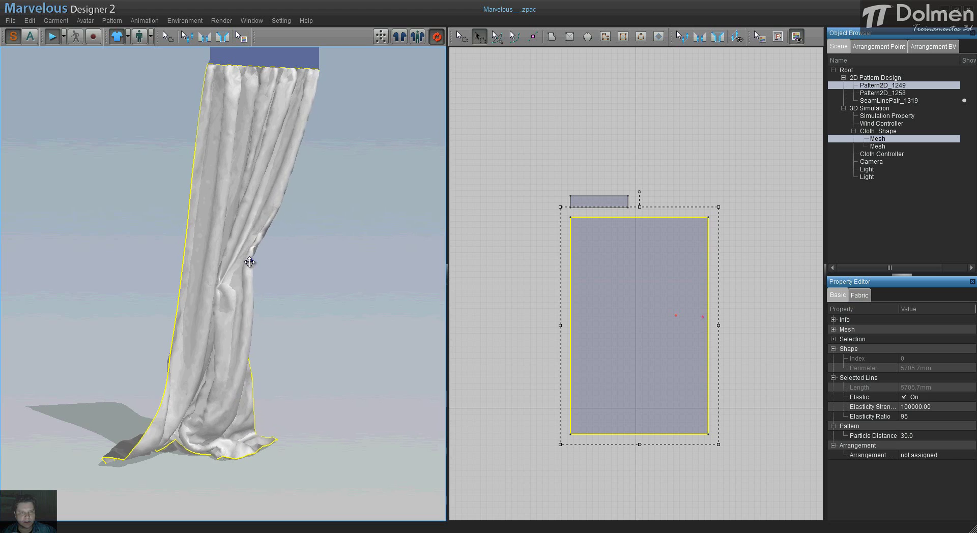
Tug the hem and bottom corner down and out, then let the curtain swing upright
left_click_drag(234, 476, 259, 514)
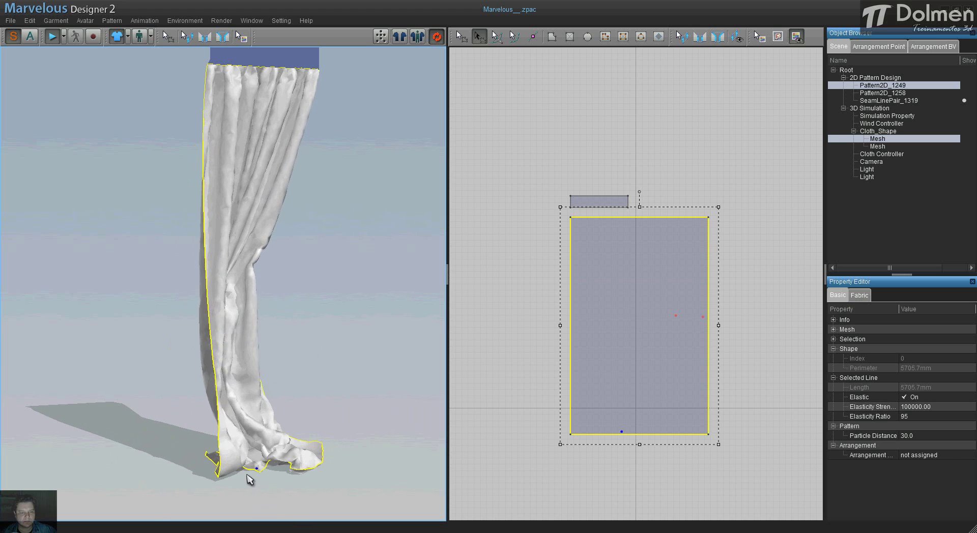
right_click_drag(212, 488, 262, 414)
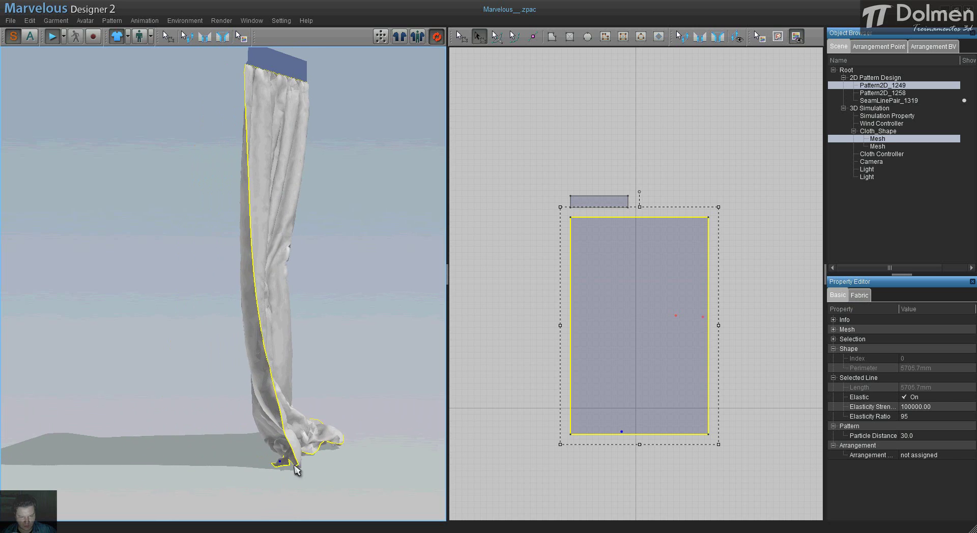
left_click_drag(297, 469, 364, 525)
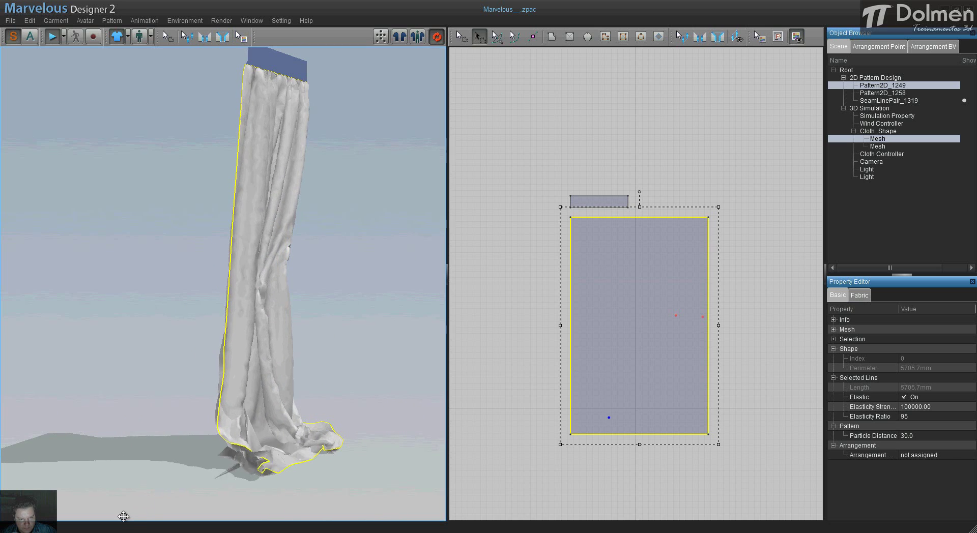
left_click_drag(306, 454, 211, 522)
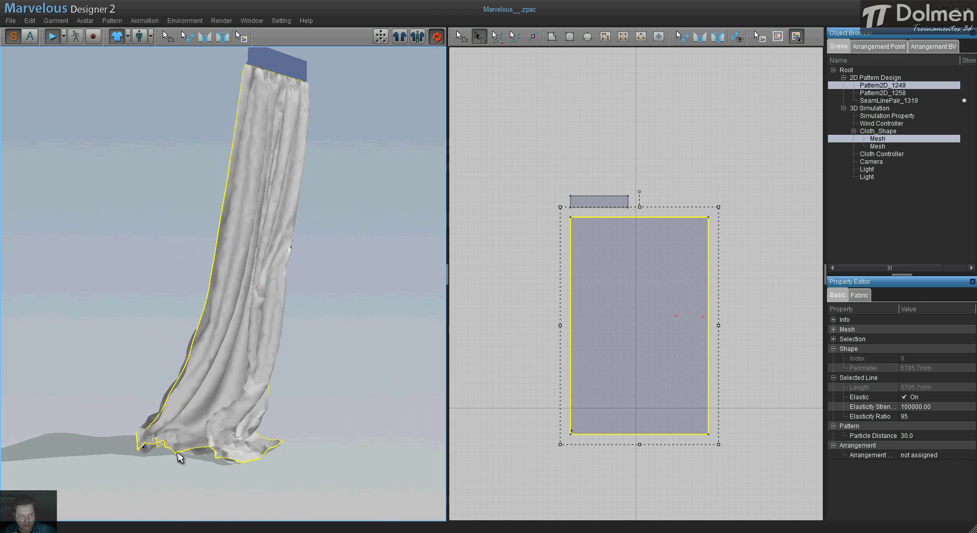
left_click(213, 464)
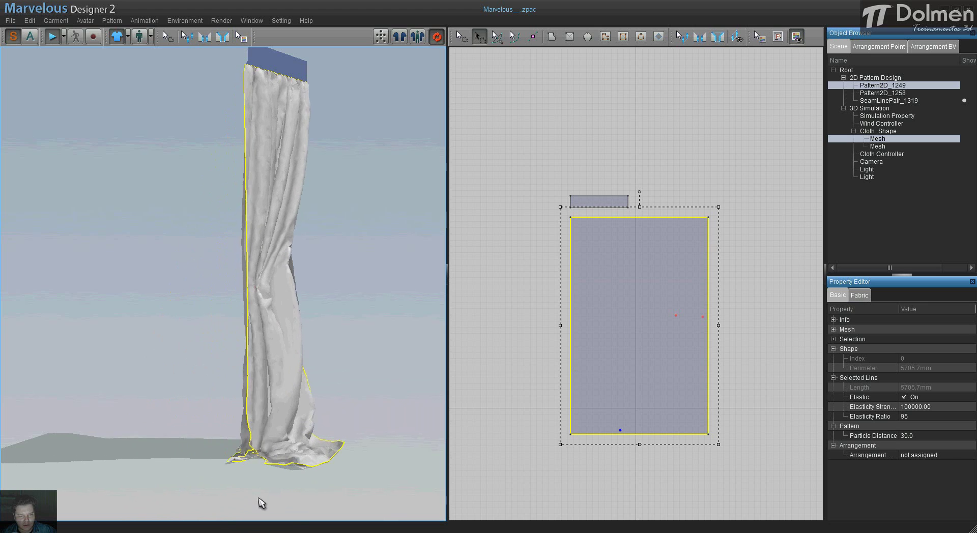
mouse_move(257, 497)
right_mouse_down()
mouse_move(202, 395)
mouse_move(485, 379)
mouse_move(174, 274)
right_mouse_up()
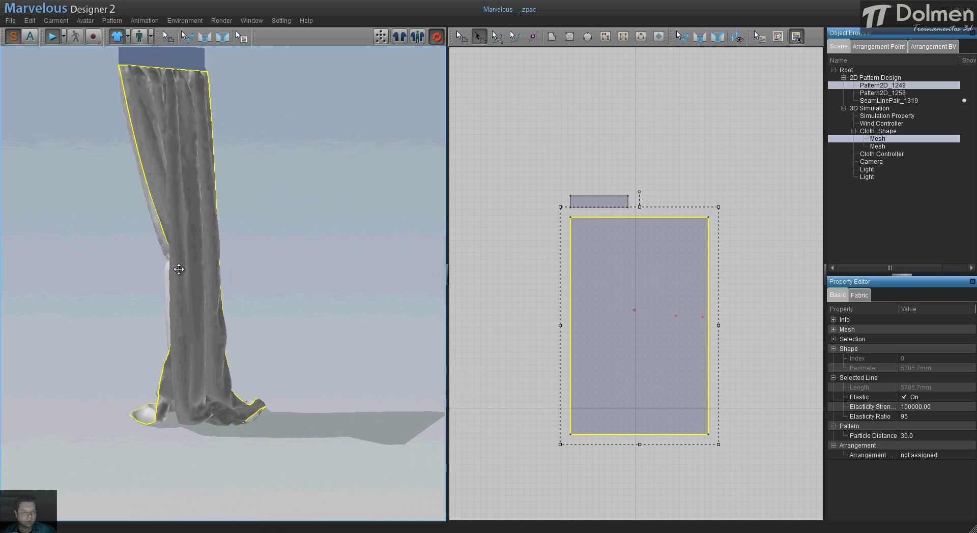
Pull the cloth out and back in, then stretch its lower-right edge outward into a diagonal flare
left_click_drag(178, 269, 258, 257)
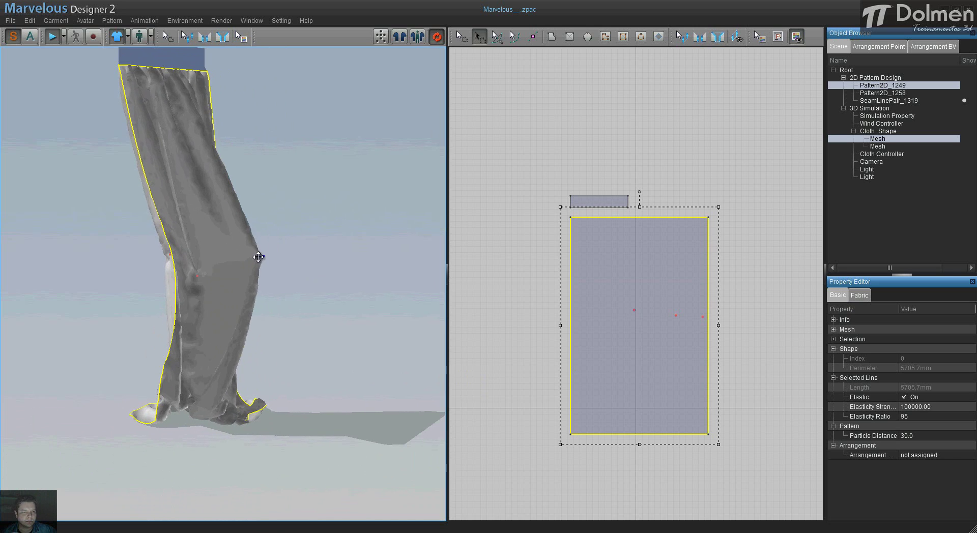
right_click_drag(218, 303, 249, 303)
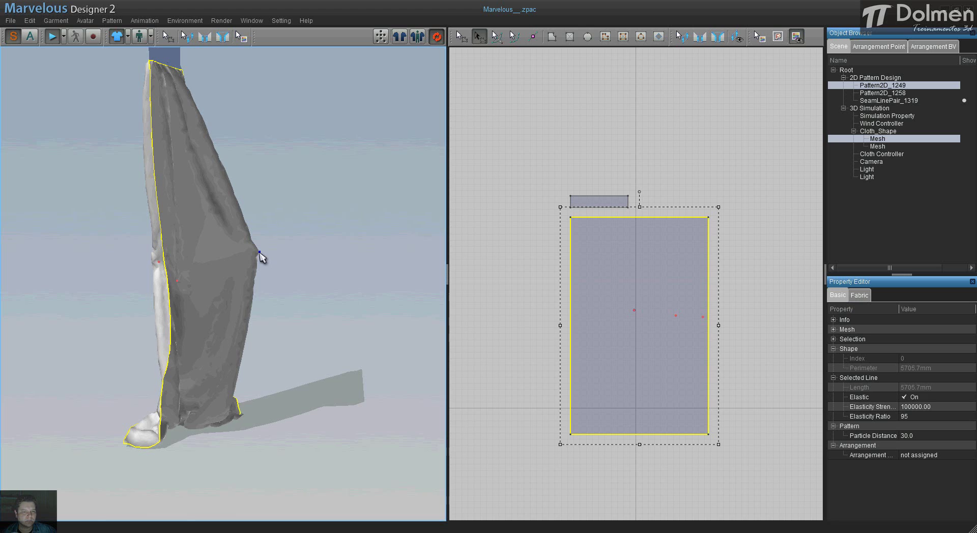
left_click_drag(259, 257, 181, 250)
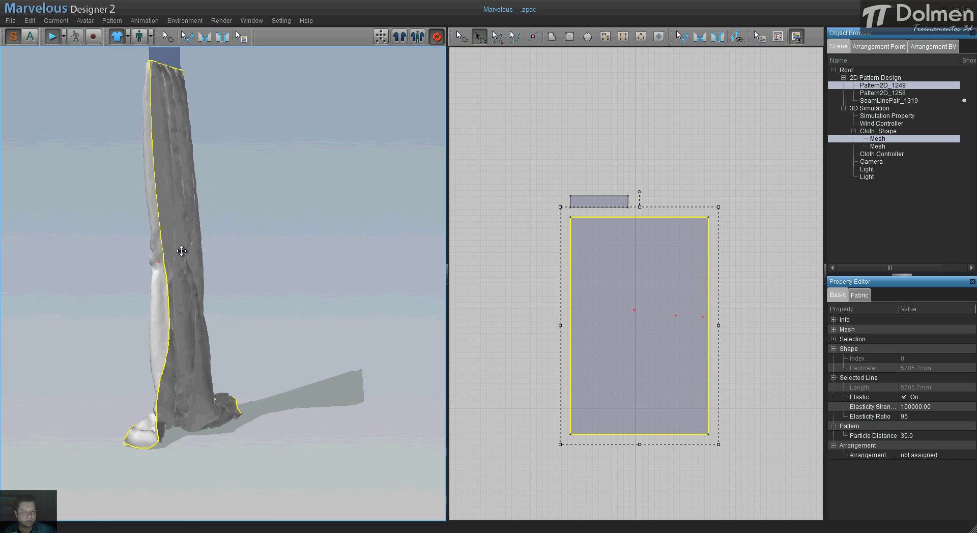
mouse_move(146, 274)
right_mouse_down()
mouse_move(246, 329)
mouse_move(216, 297)
right_mouse_up()
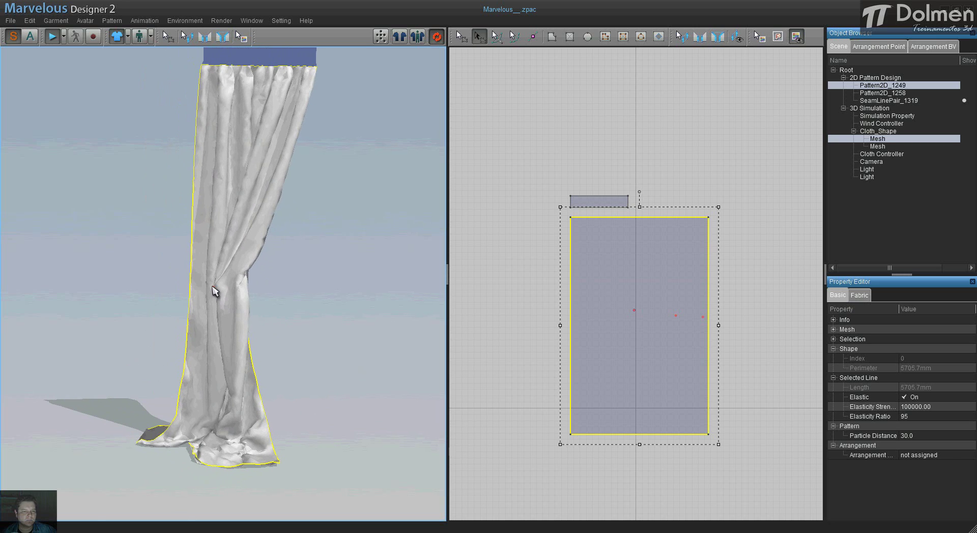
left_click_drag(214, 291, 218, 289)
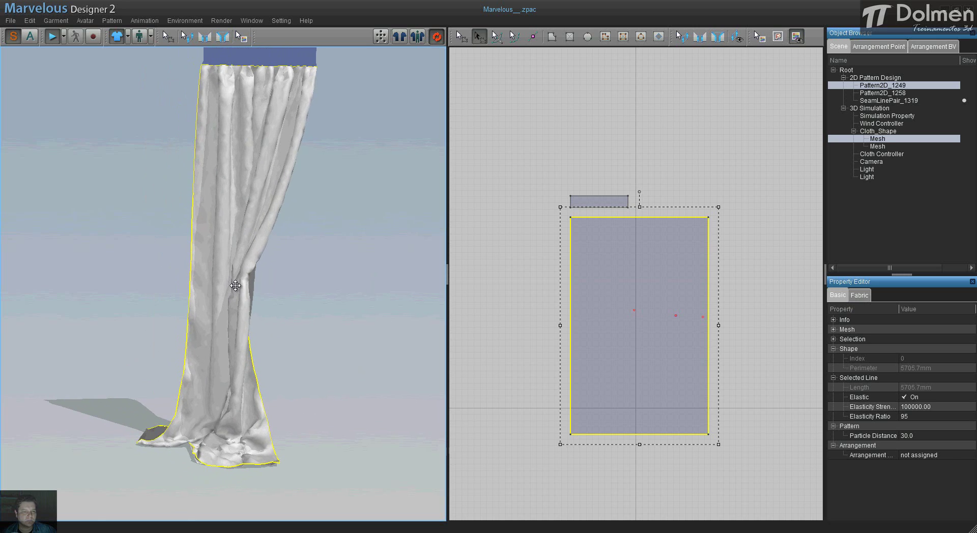
right_click_drag(275, 338, 254, 366)
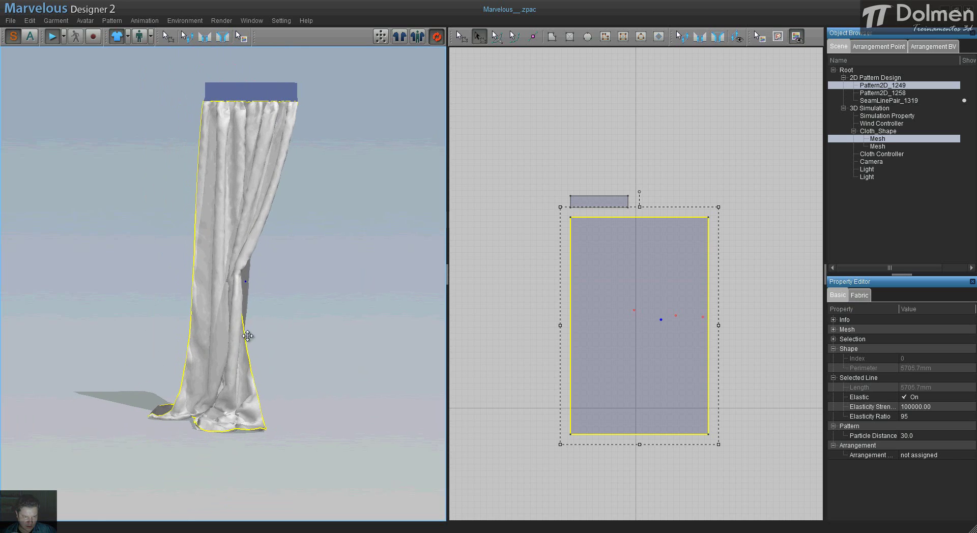
left_click_drag(274, 336, 300, 319)
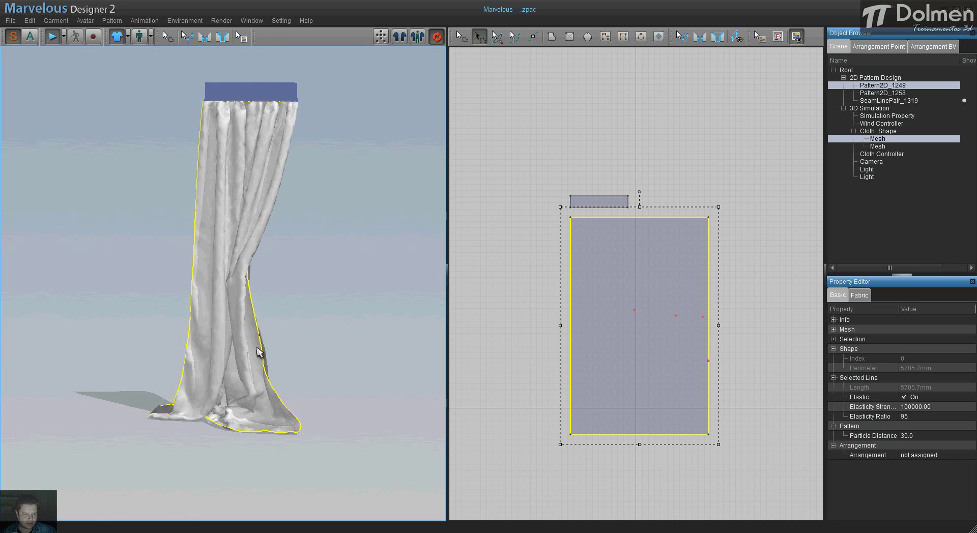
mouse_move(278, 332)
left_mouse_down()
mouse_move(305, 356)
mouse_move(269, 363)
mouse_move(277, 359)
mouse_move(275, 385)
left_mouse_up()
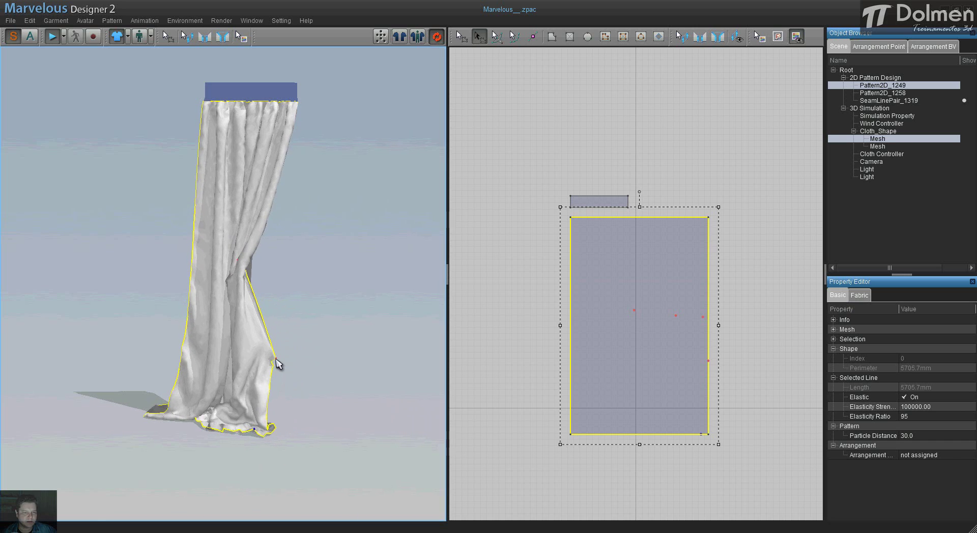
left_click_drag(257, 351, 331, 306)
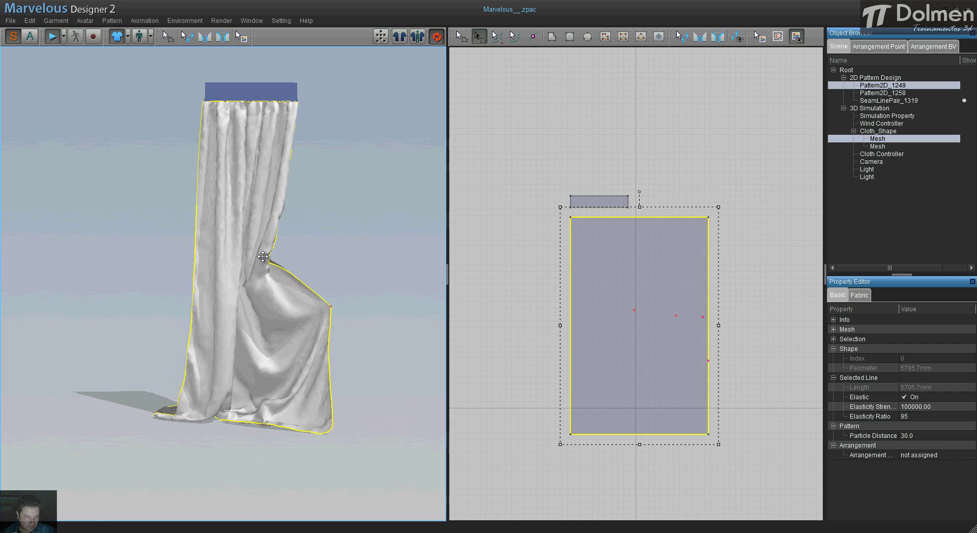
Pull the curtain far left, then drag its bottom corners down and straighten the right bulge
left_click_drag(199, 324, 67, 303)
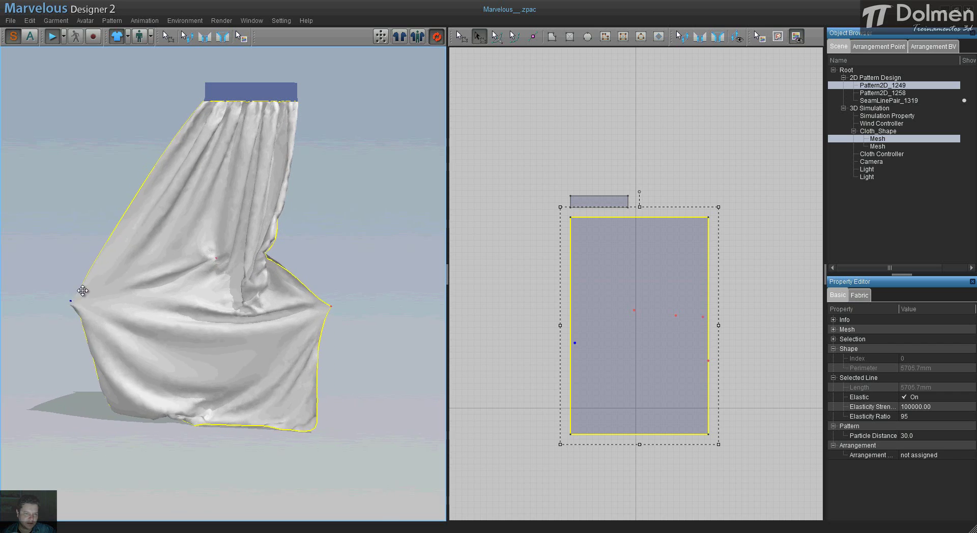
left_click_drag(67, 303, 76, 291)
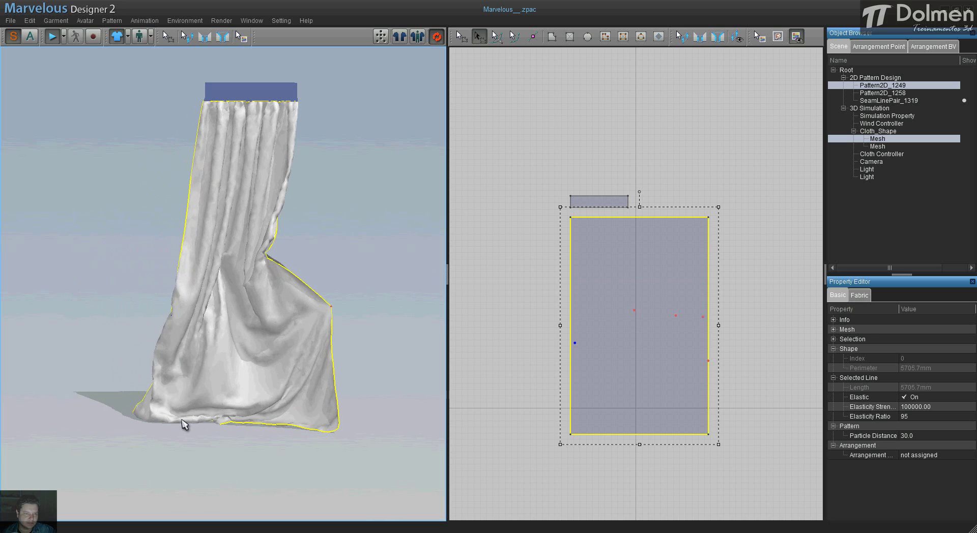
left_click_drag(146, 420, 122, 466)
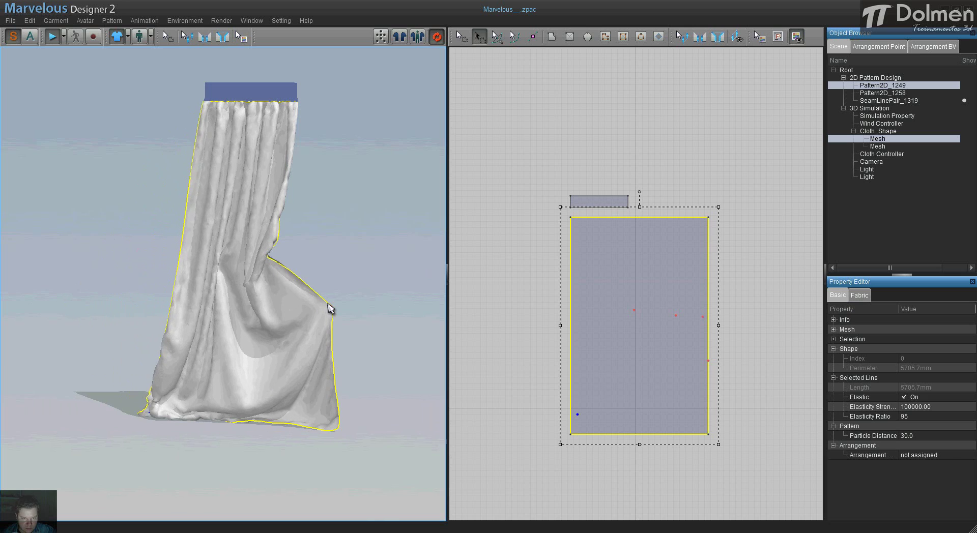
left_click_drag(331, 310, 296, 347)
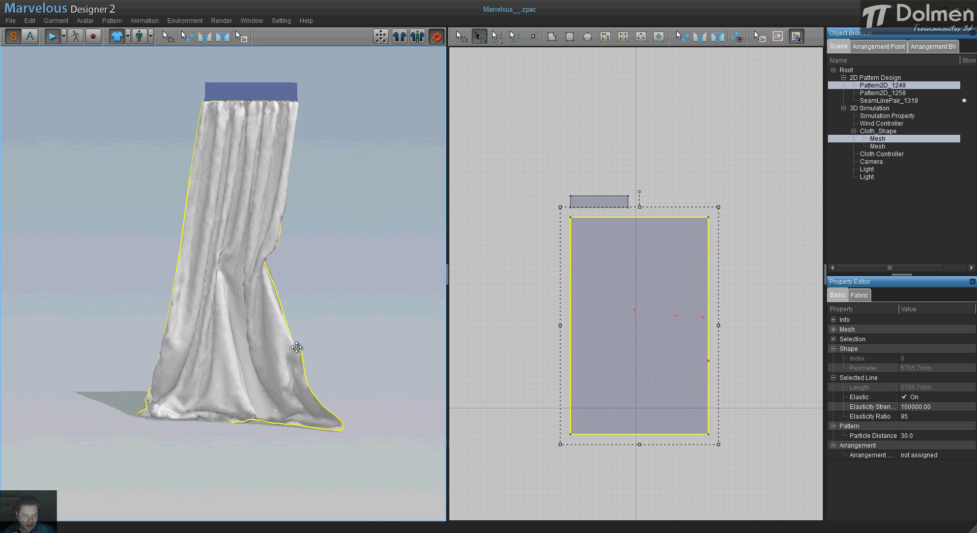
left_click_drag(268, 418, 229, 509)
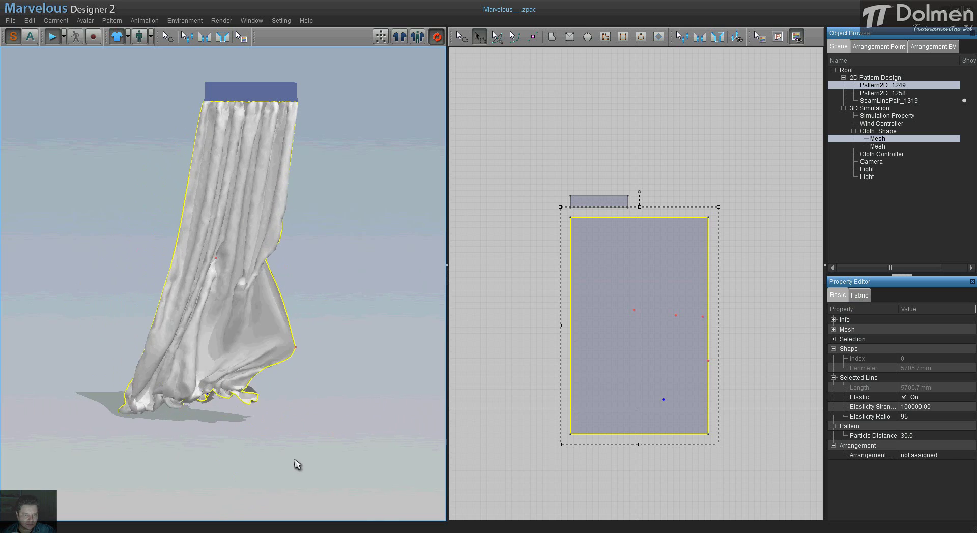
left_click_drag(322, 412, 292, 480)
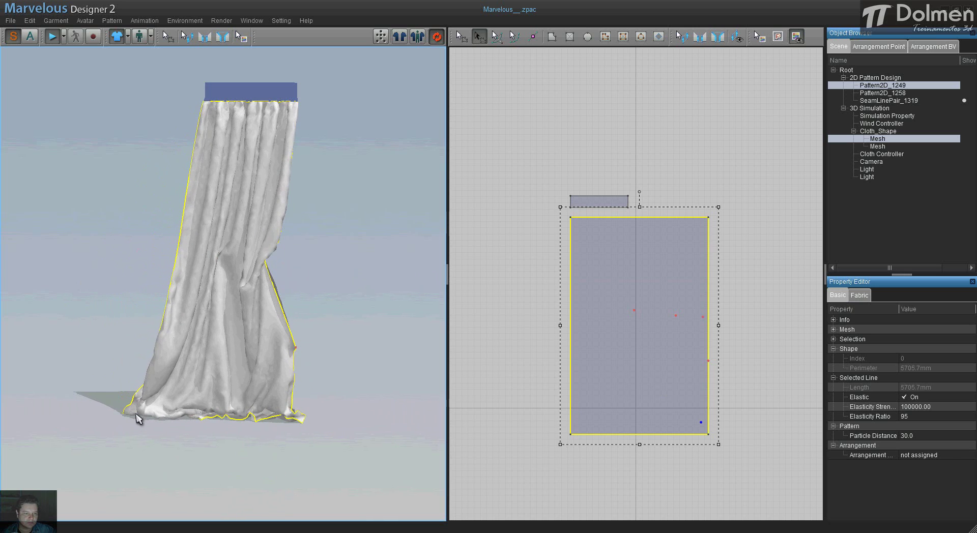
left_click_drag(167, 444, 206, 519)
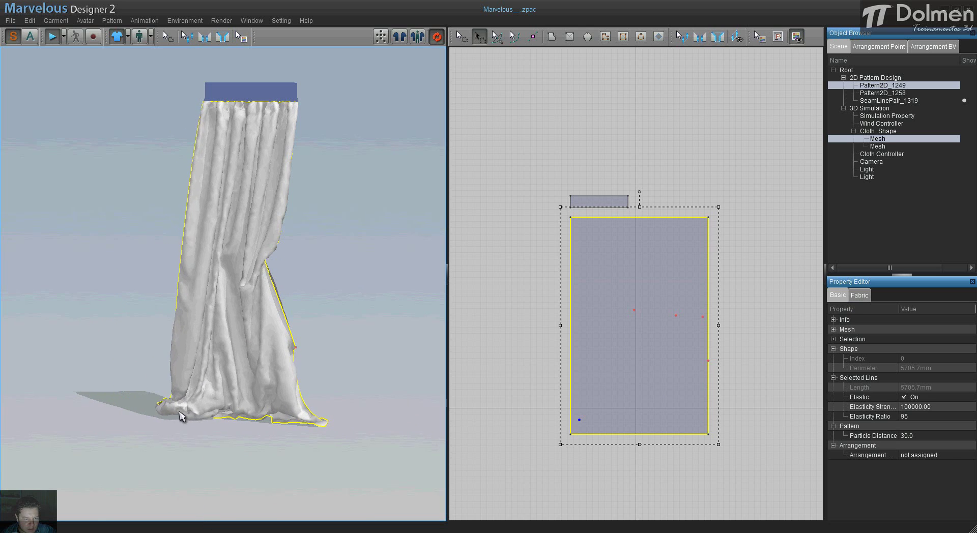
Pull the curtain bottom far right and swing its lower corner back left
right_click_drag(251, 242, 271, 217)
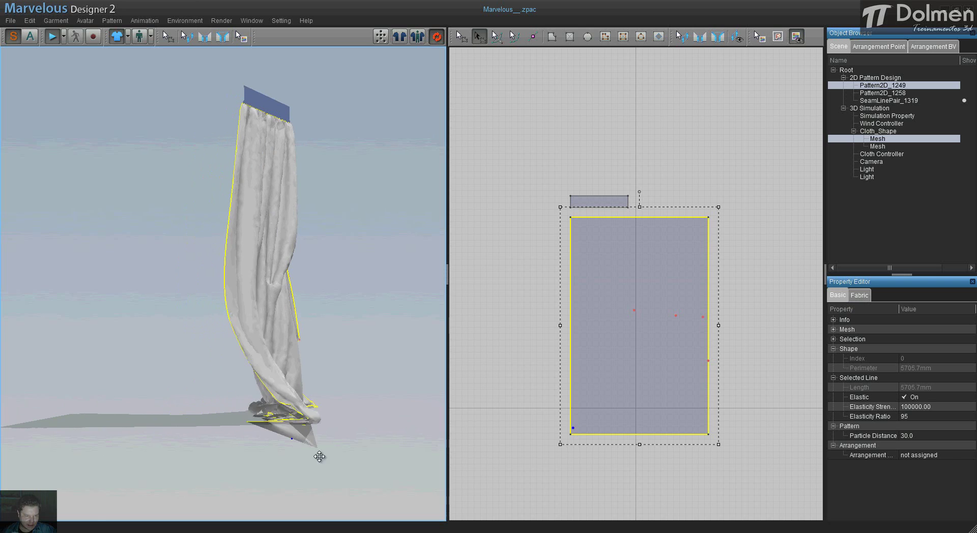
left_click_drag(319, 457, 438, 404)
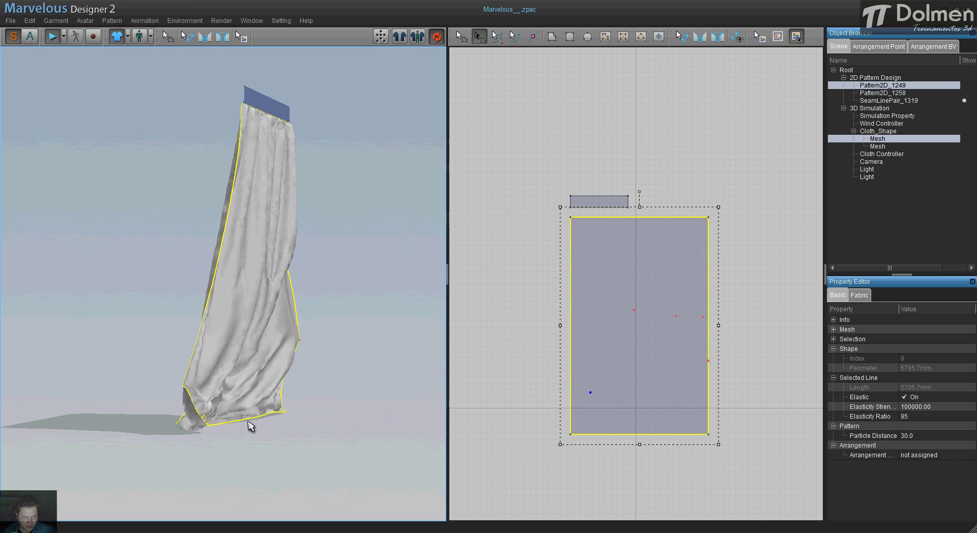
mouse_move(393, 436)
left_mouse_down()
mouse_move(566, 398)
mouse_move(484, 431)
left_mouse_up()
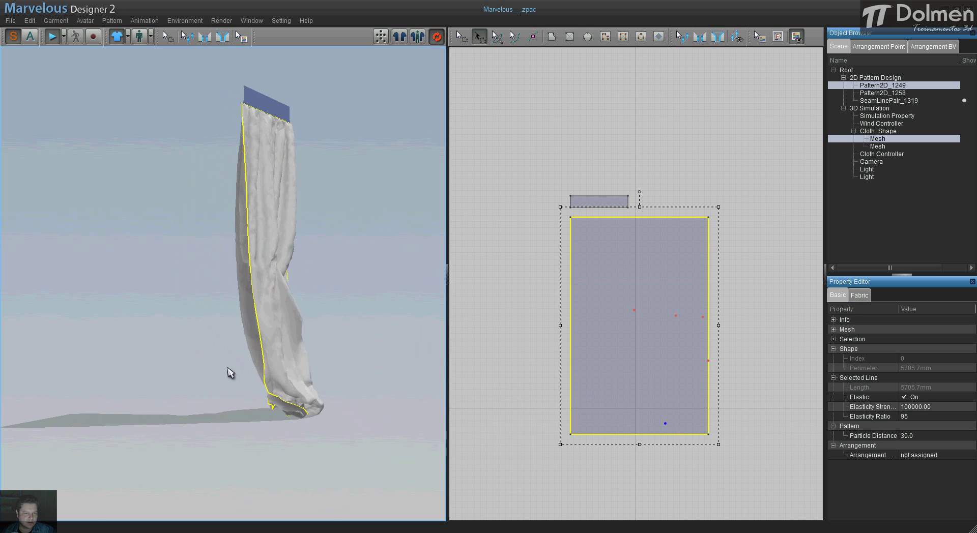
right_click_drag(222, 374, 104, 362)
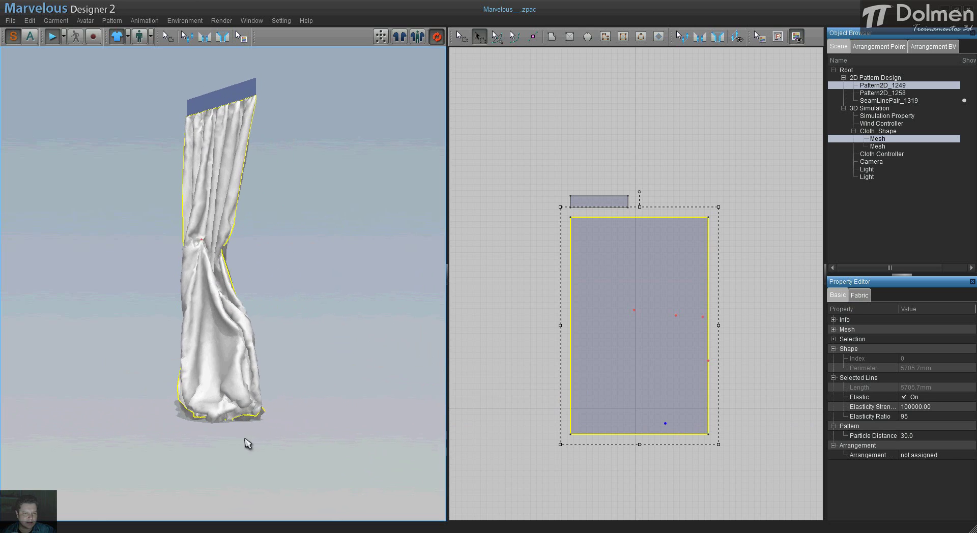
left_click_drag(255, 427, 317, 524)
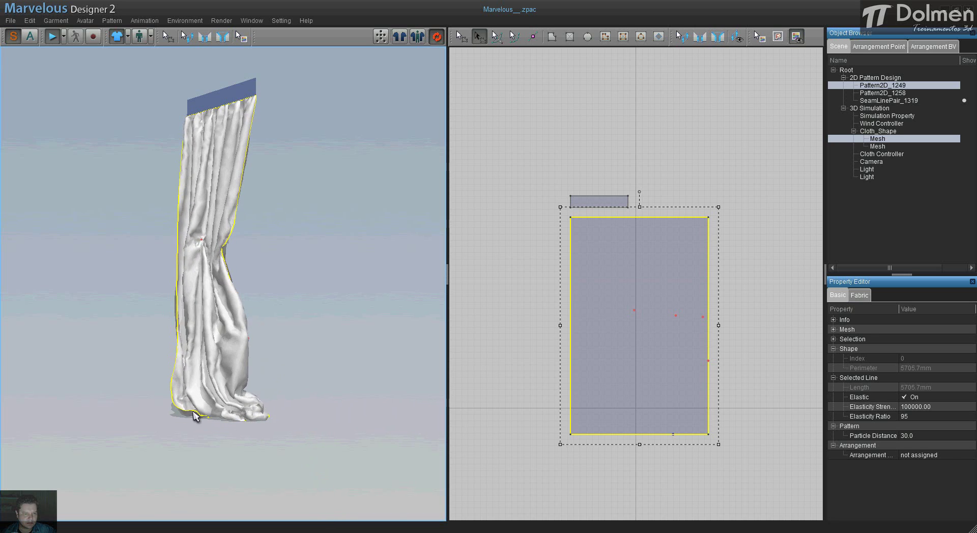
left_click_drag(211, 417, 142, 446)
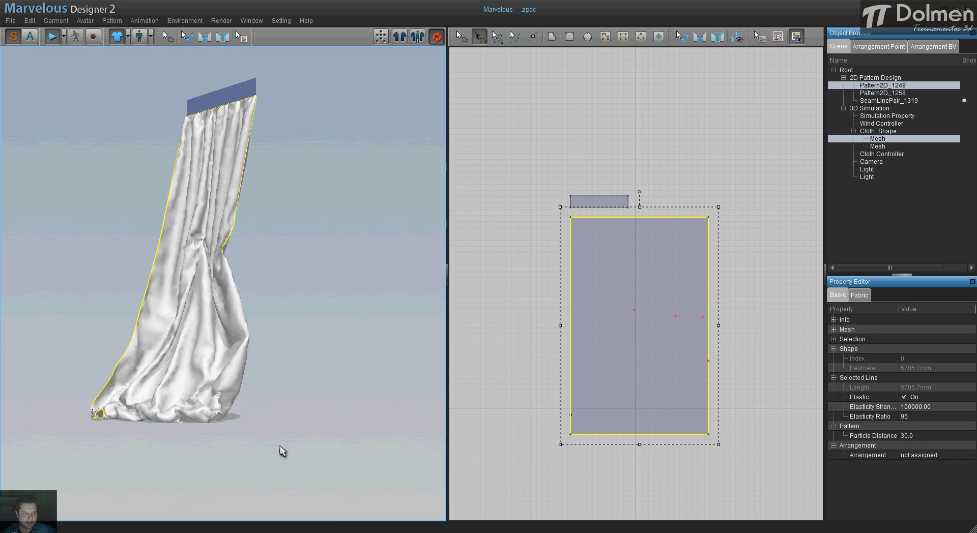
mouse_move(275, 450)
right_mouse_down()
mouse_move(216, 417)
mouse_move(236, 415)
right_mouse_up()
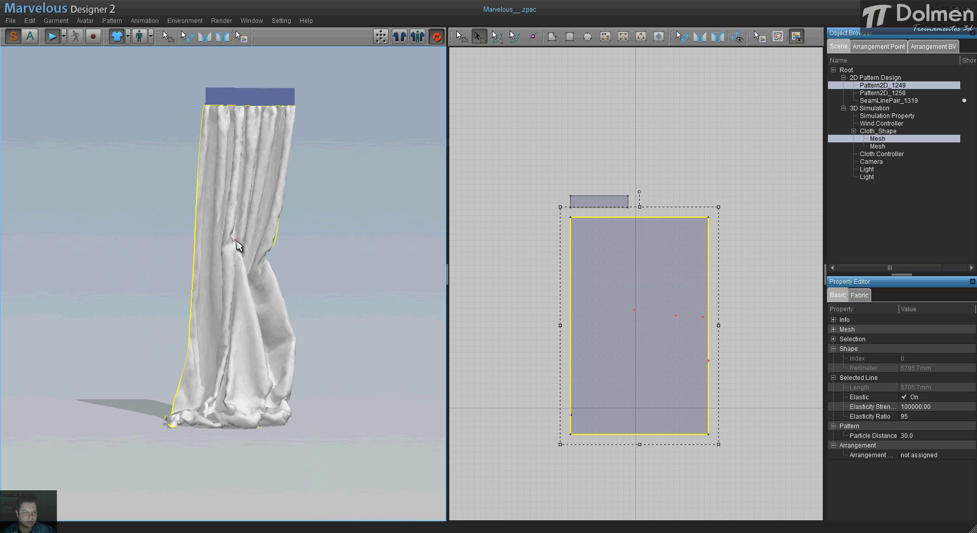
Reshape the folds by tugging the curtain's top-right and right edges
left_click_drag(235, 245, 261, 258)
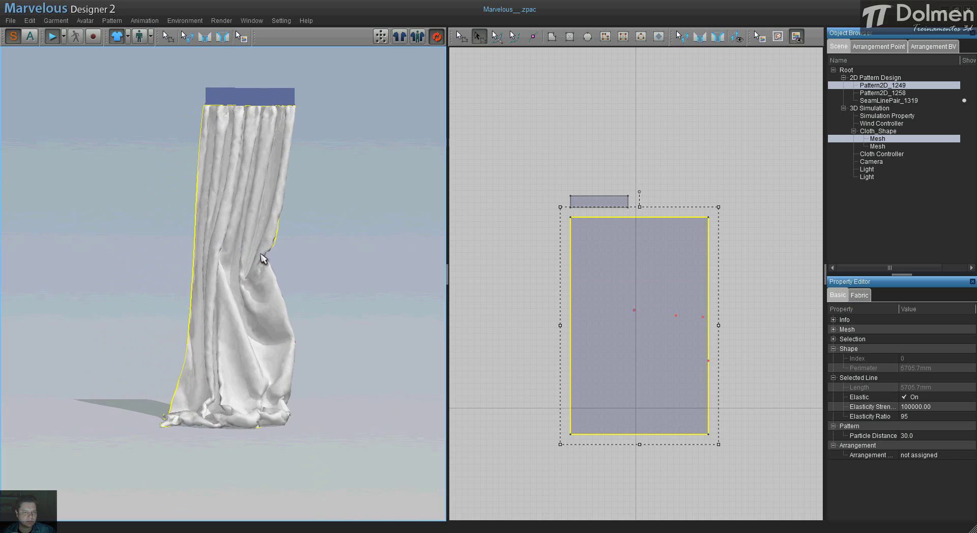
right_click_drag(186, 432, 262, 410)
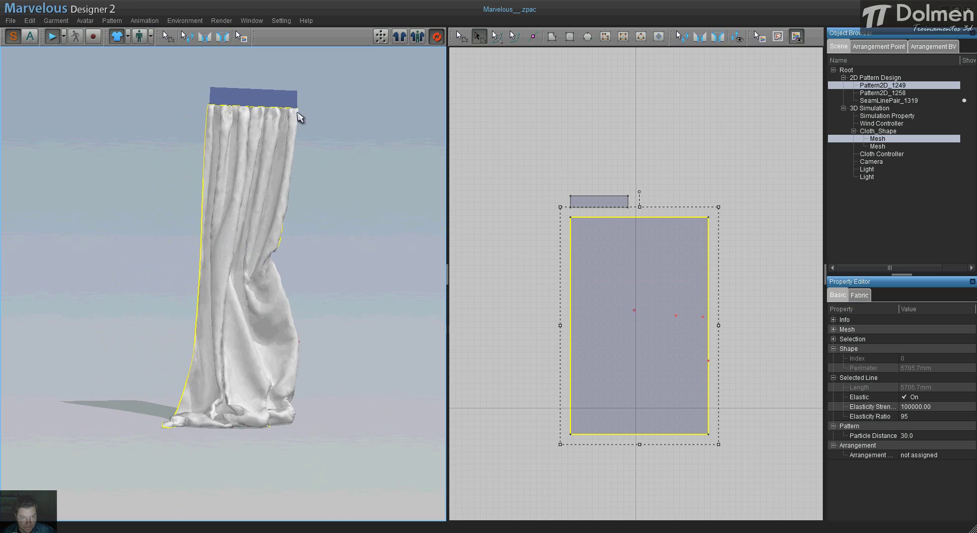
left_click_drag(300, 114, 277, 119)
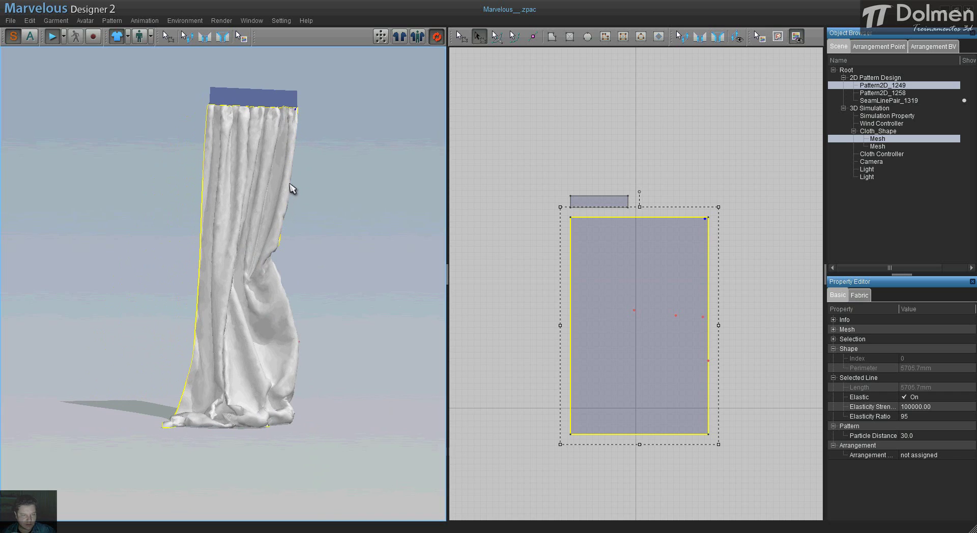
left_click_drag(289, 184, 310, 188)
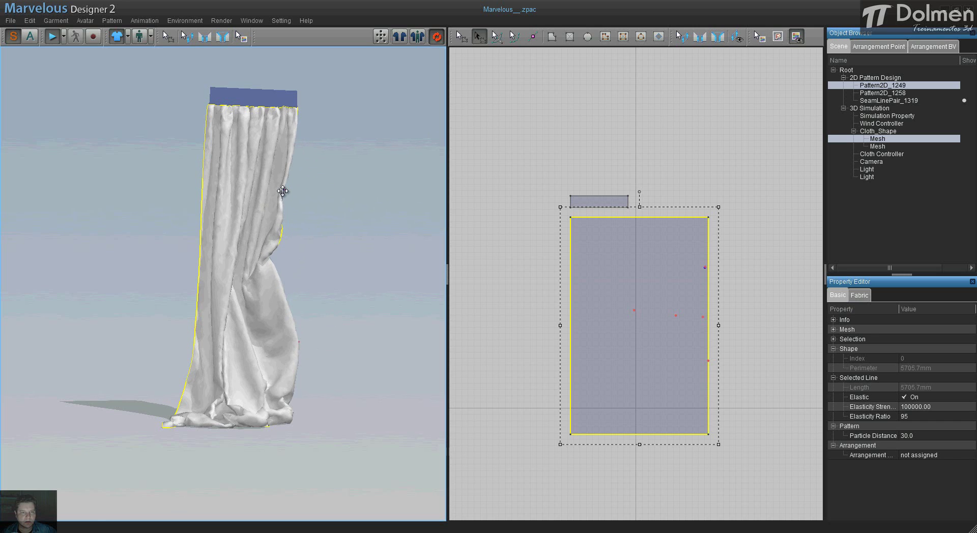
right_click_drag(252, 242, 242, 247)
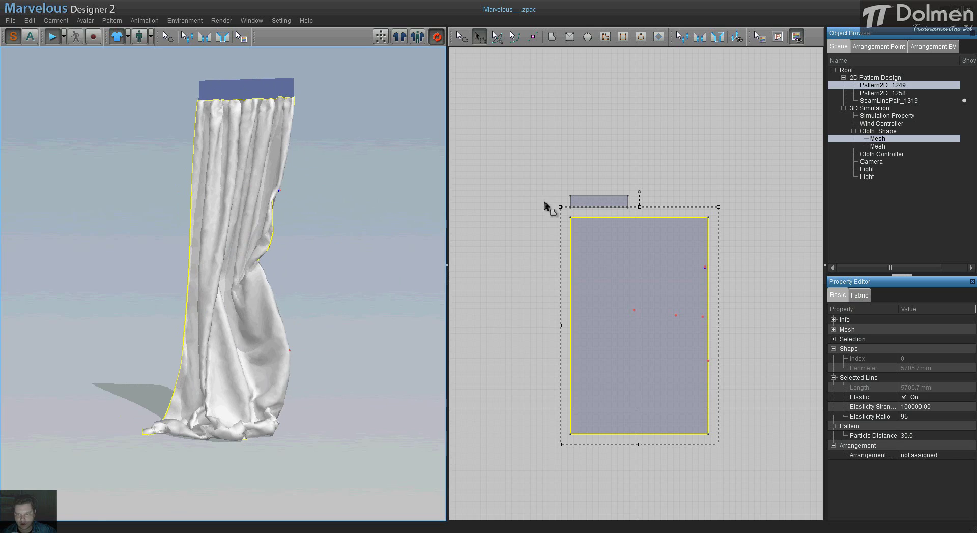
Enter 10 as the curtain's Particle Distance, then nudge its left edge so it resettles
double_click(938, 435)
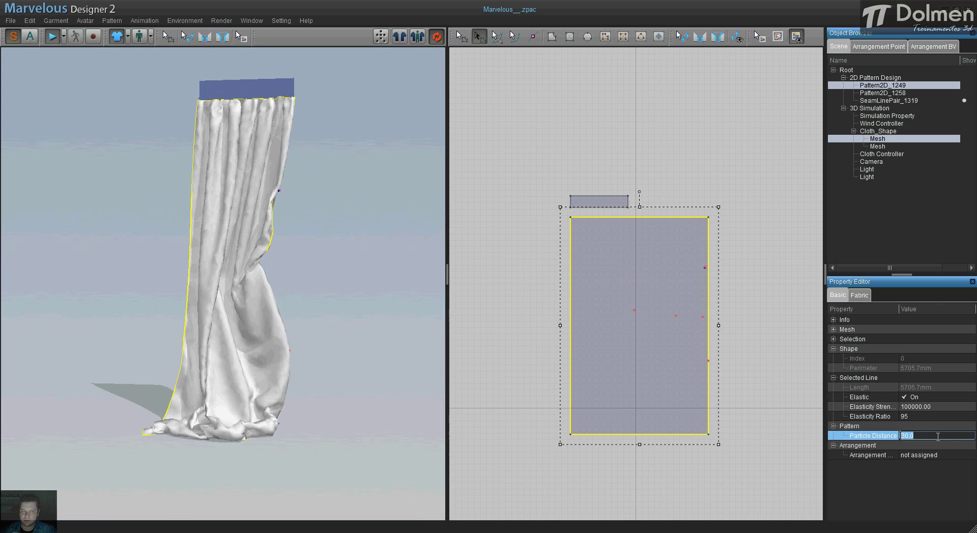
type("10")
key("Return")
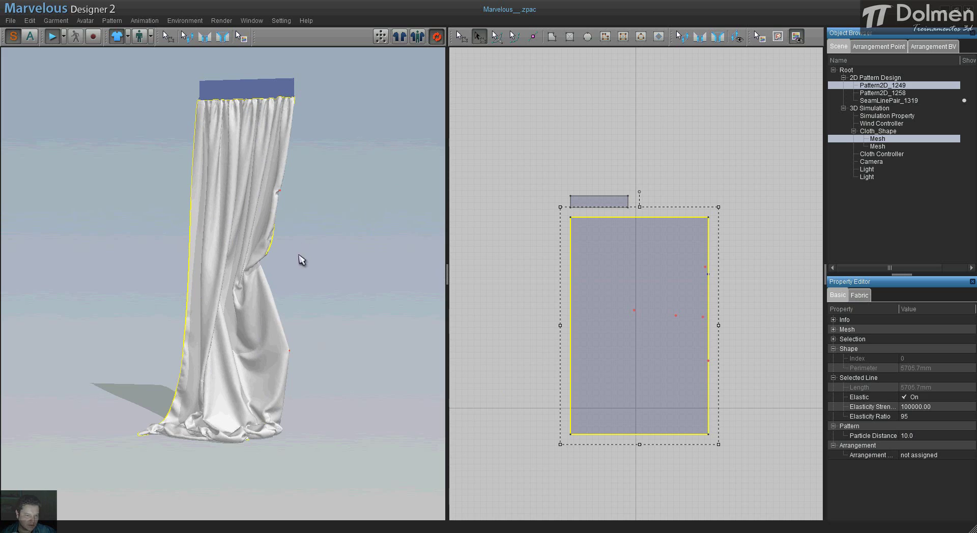
mouse_move(262, 265)
right_mouse_down()
mouse_move(176, 265)
mouse_move(313, 273)
right_mouse_up()
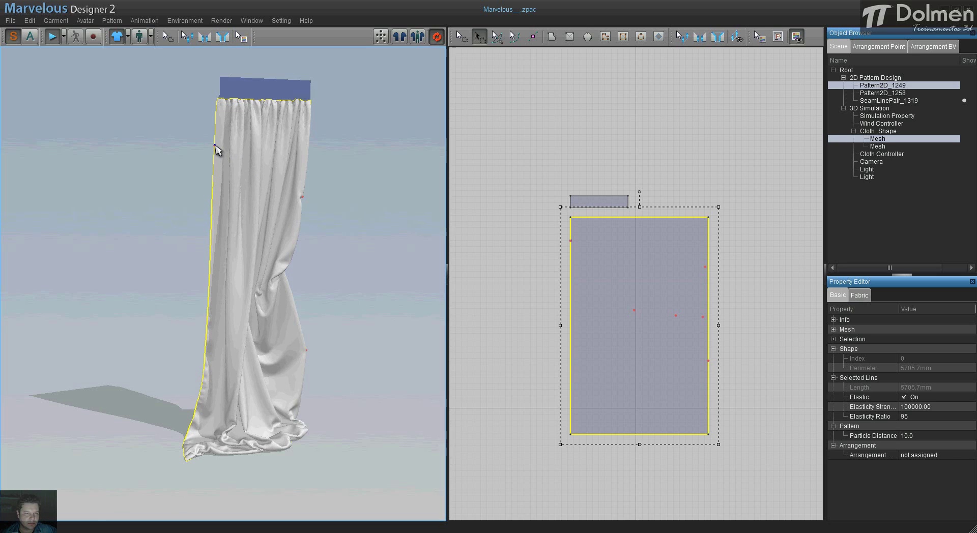
left_click_drag(222, 146, 231, 146)
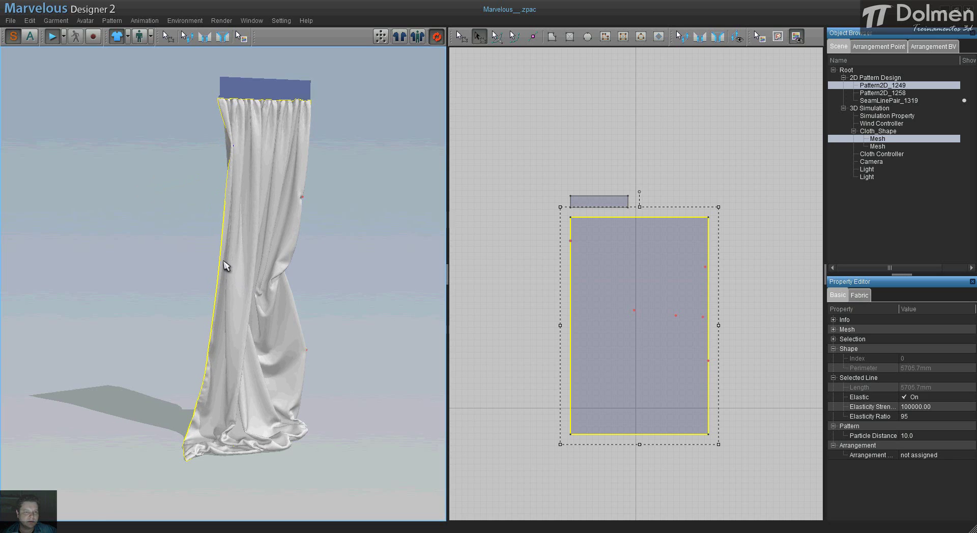
right_click_drag(216, 260, 212, 256)
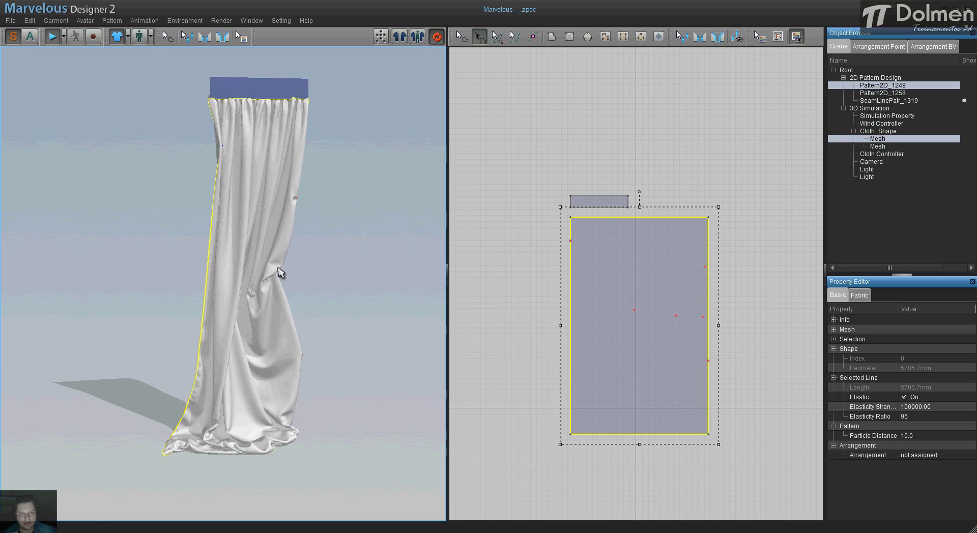
Clear the selection and orbit around the draped curtain
left_click(341, 211)
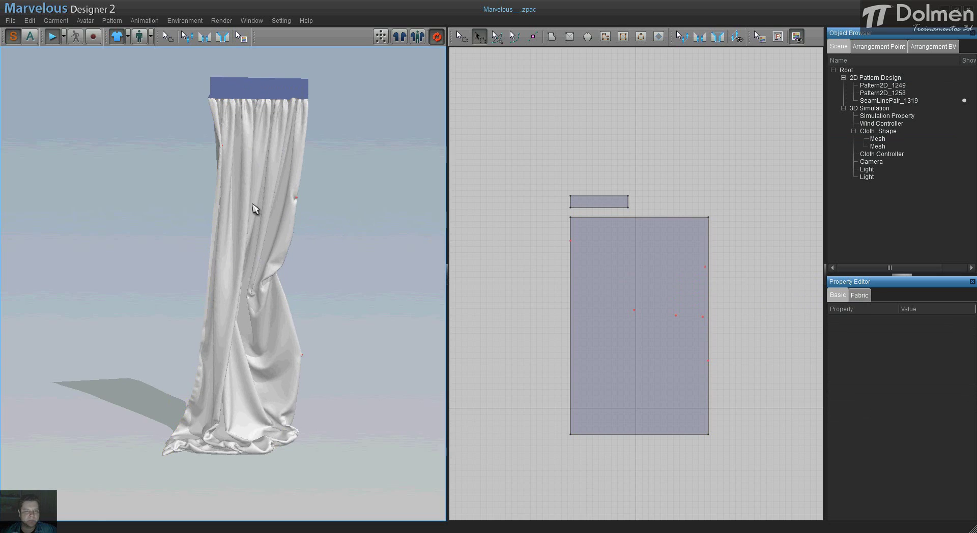
left_click(11, 22)
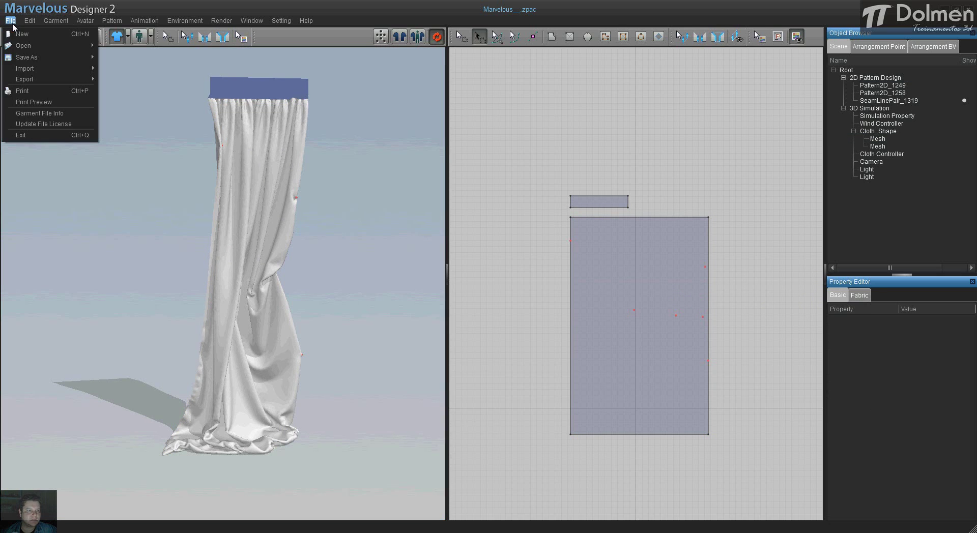
left_click(108, 90)
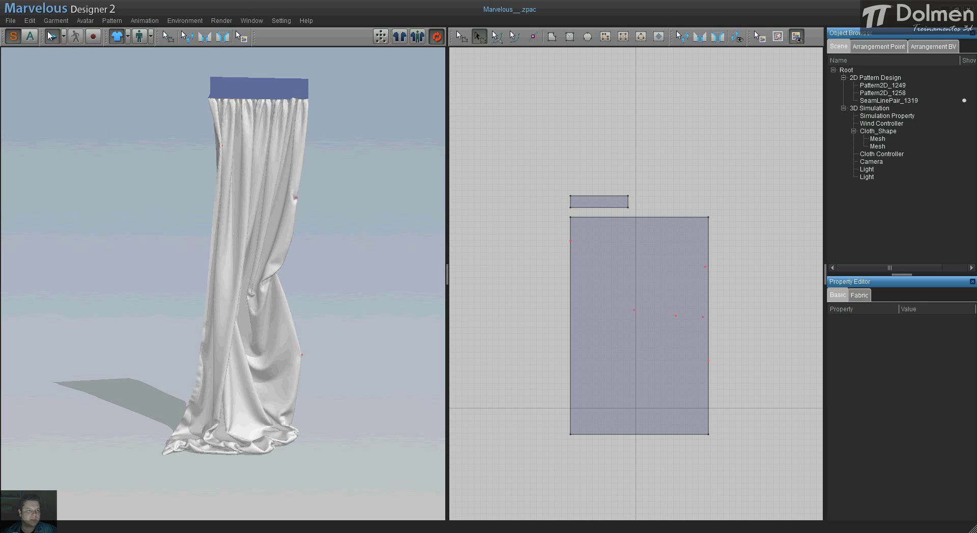
mouse_move(168, 247)
right_mouse_down()
mouse_move(362, 246)
mouse_move(428, 235)
mouse_move(324, 249)
mouse_move(163, 239)
right_mouse_up()
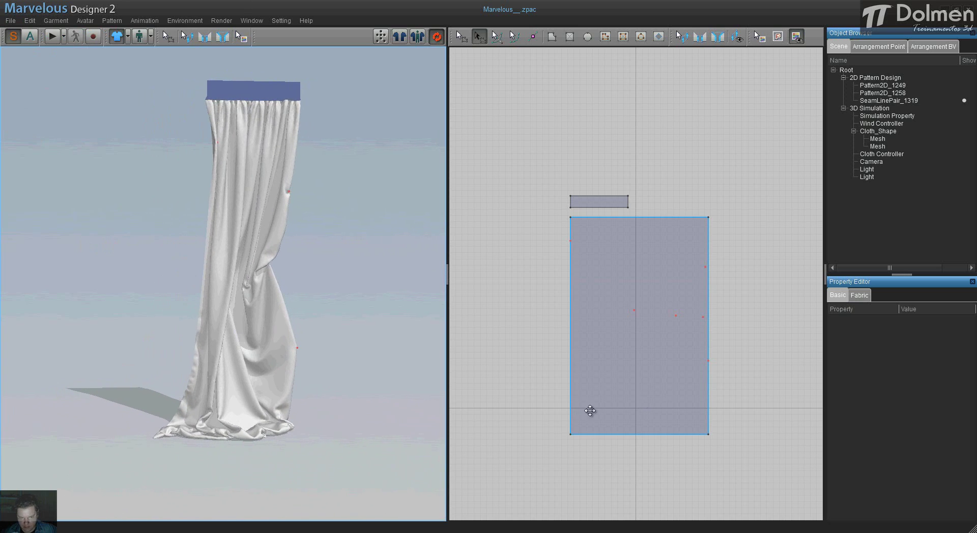
mouse_move(220, 424)
right_mouse_down()
mouse_move(179, 440)
mouse_move(208, 437)
mouse_move(169, 417)
right_mouse_up()
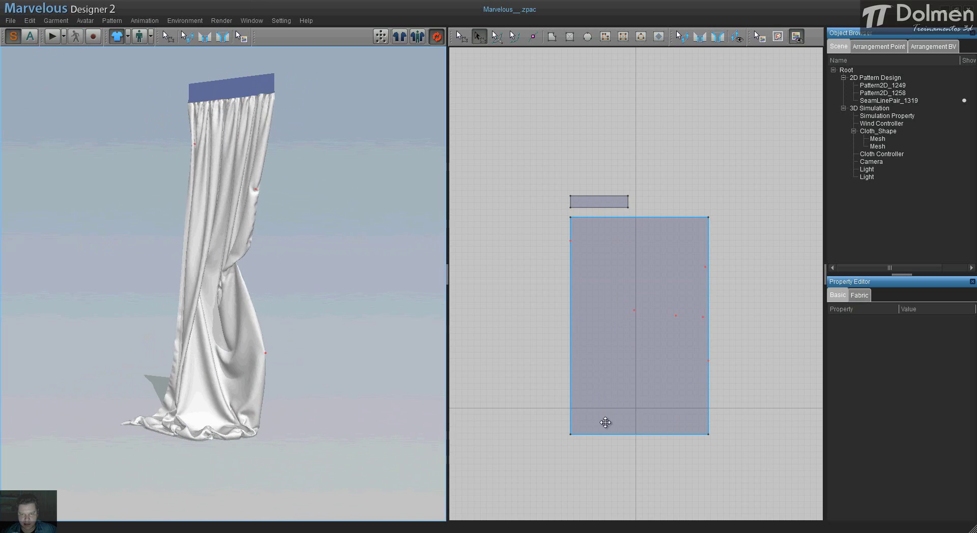
right_click_drag(189, 414, 207, 376)
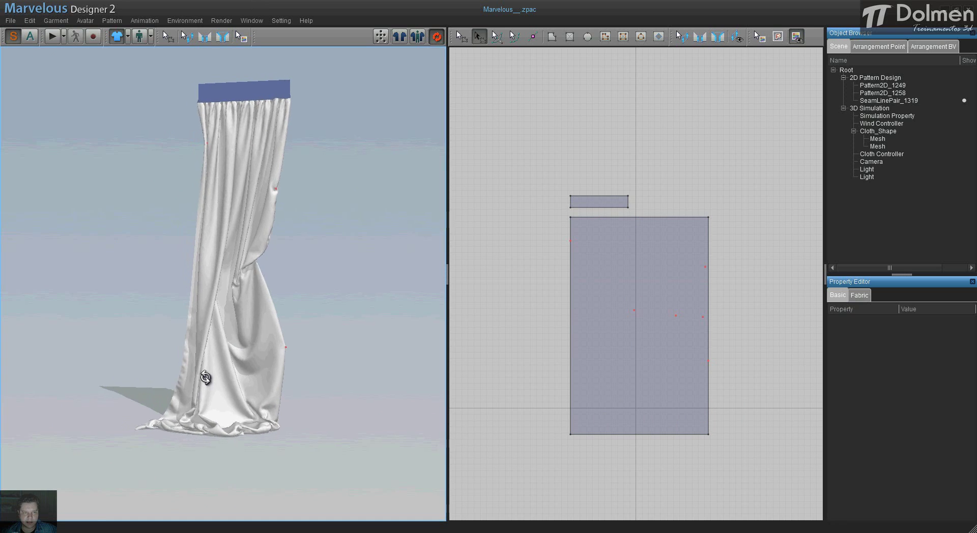
Export the curtain as OBJ file 15Cortina02 into Objetos and confirm the export settings
left_click(11, 22)
mouse_move(24, 80)
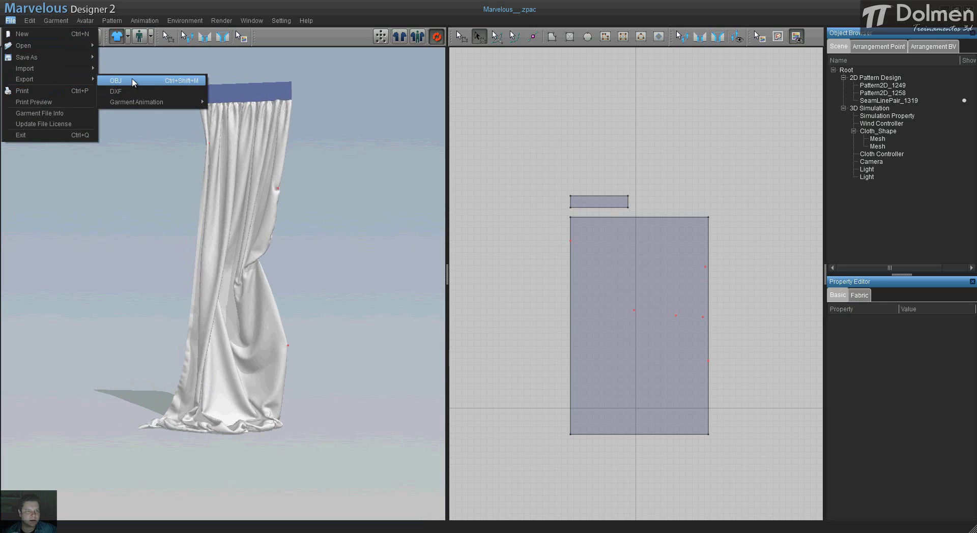
left_click(134, 81)
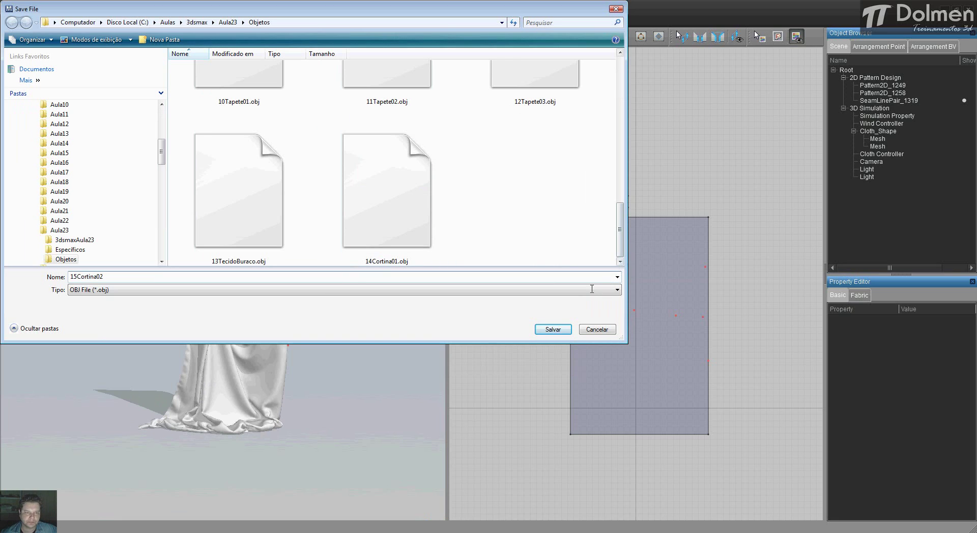
left_click(553, 330)
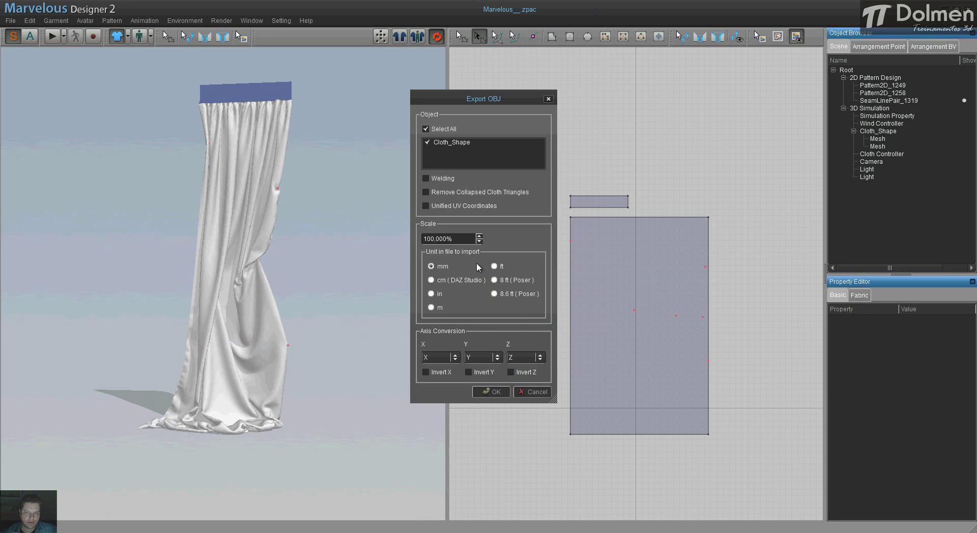
left_click(489, 390)
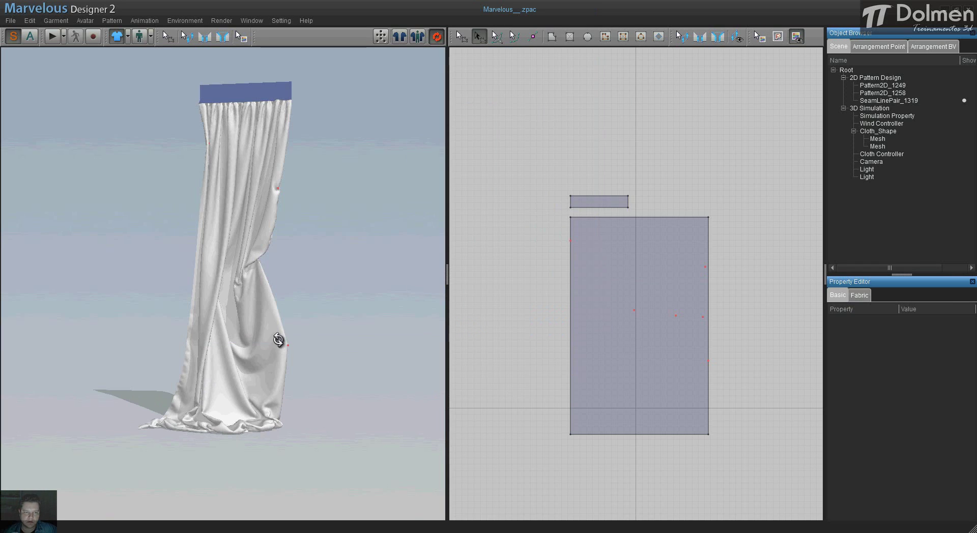
right_click_drag(279, 340, 296, 341)
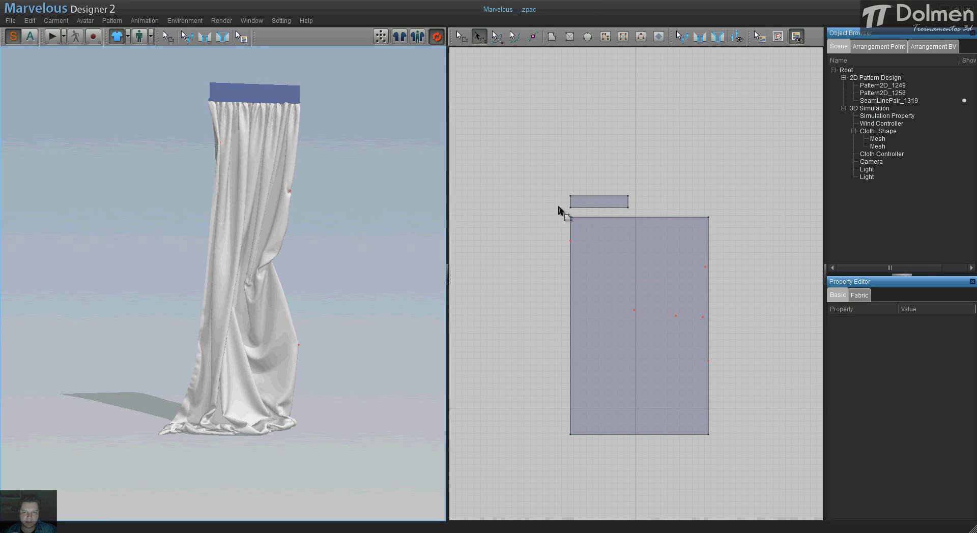
Set the large curtain pattern's particle distance back to 30
left_click_drag(557, 191, 763, 468)
left_click(932, 436)
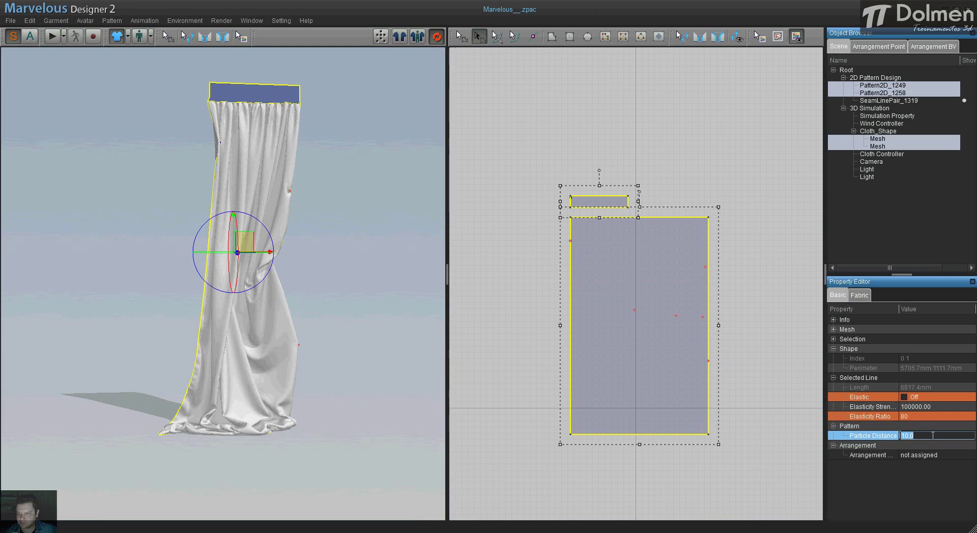
left_click(703, 353)
left_click(919, 435)
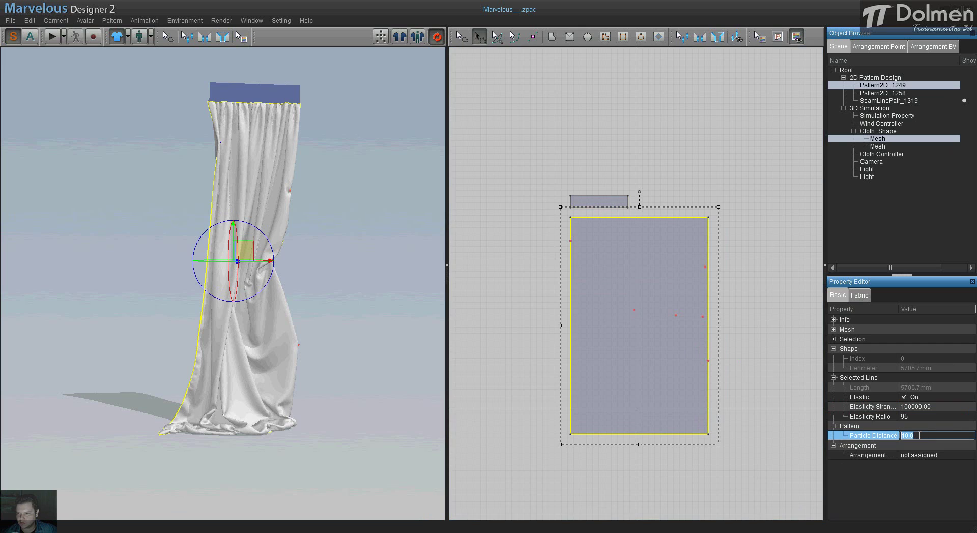
type("30")
key("Return")
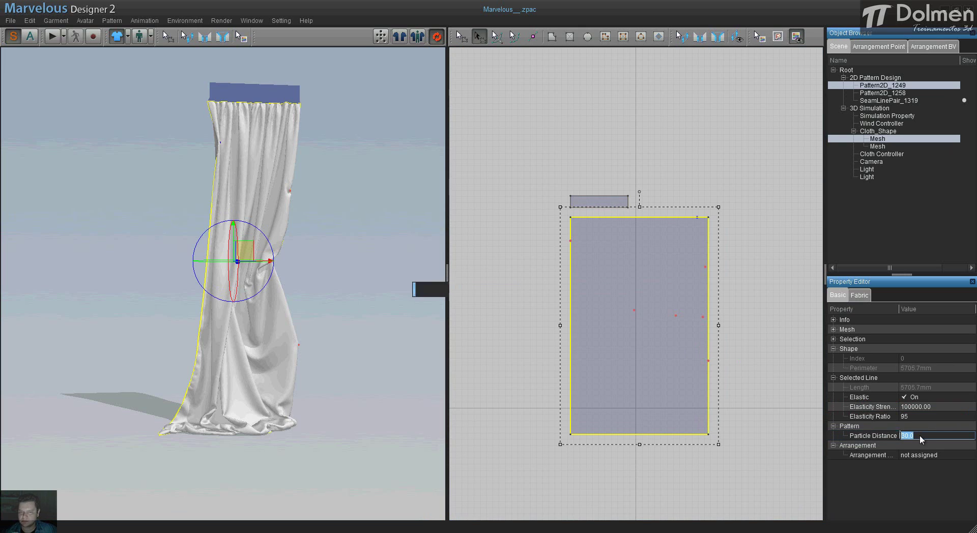
Briefly run the simulation, orbit around the curtain and open the Environment menu
left_click(56, 40)
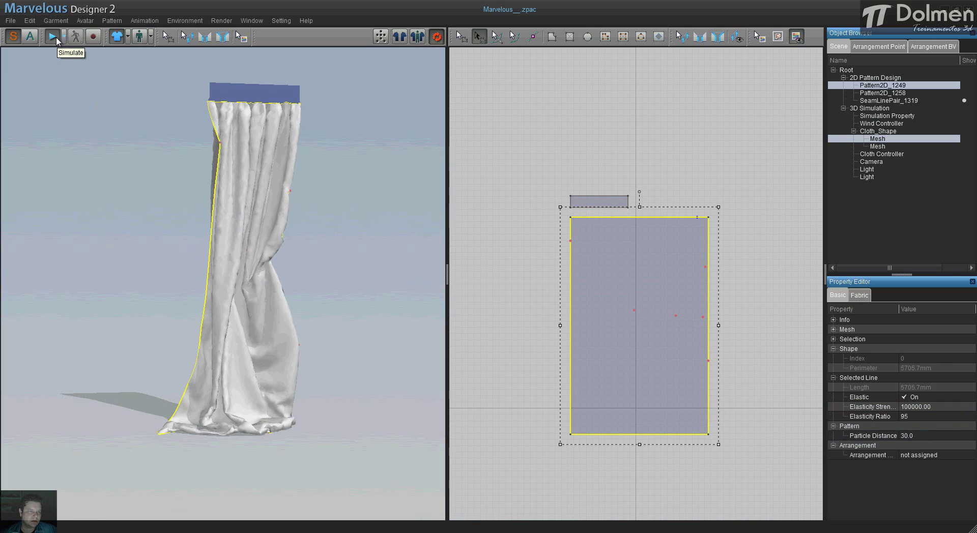
left_click(57, 40)
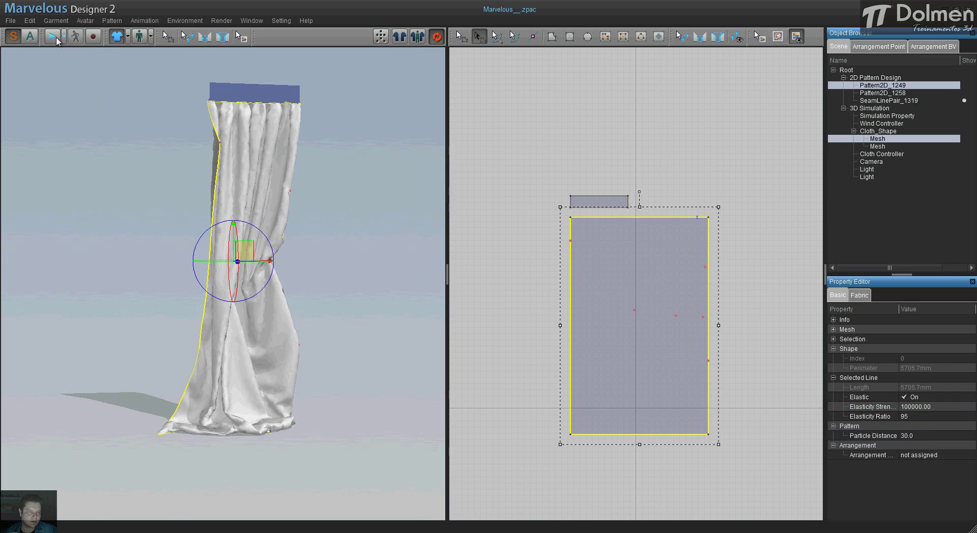
right_click_drag(261, 190, 222, 211)
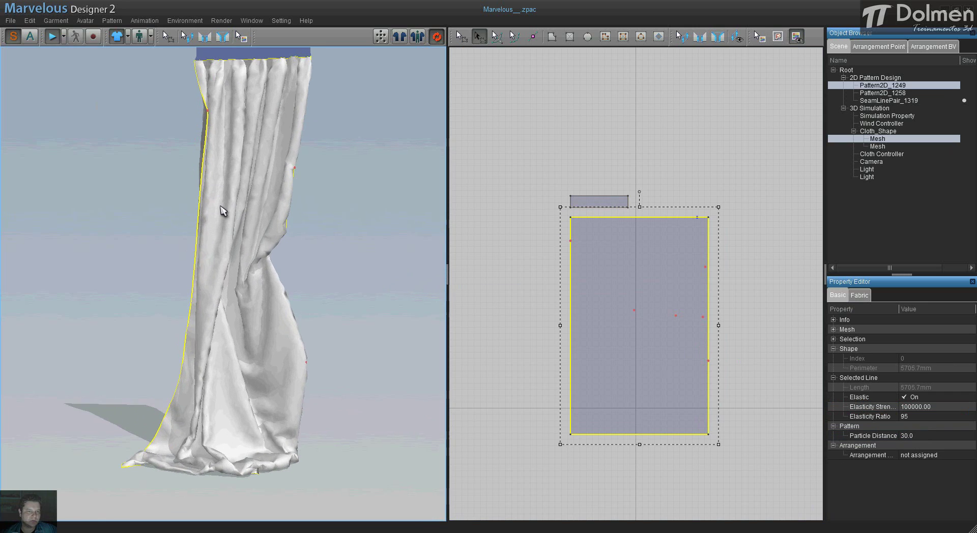
right_click_drag(222, 314, 233, 316)
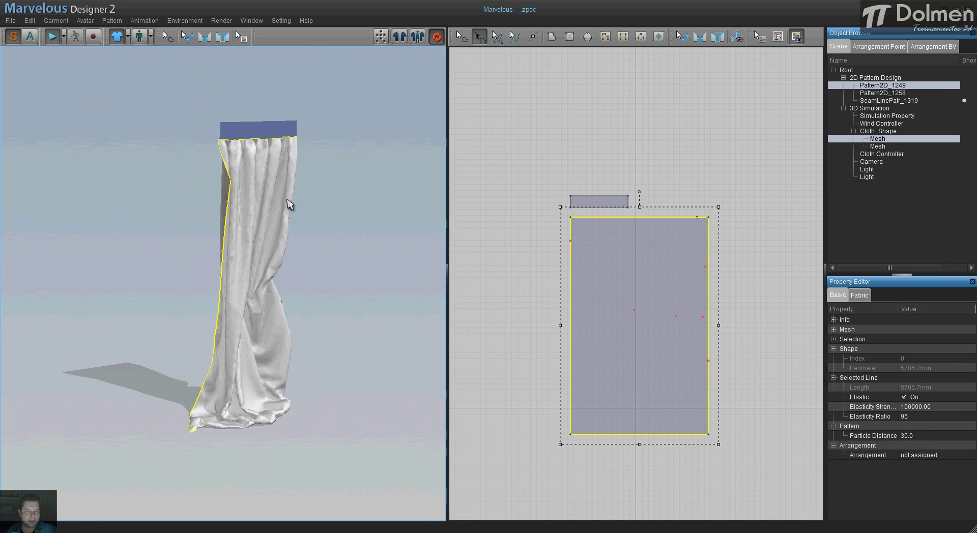
left_click(185, 21)
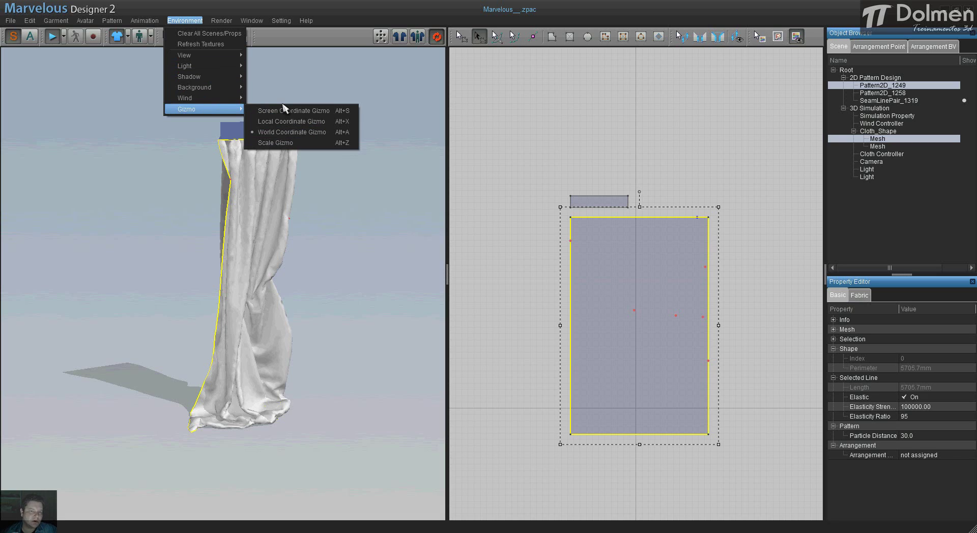
mouse_move(202, 98)
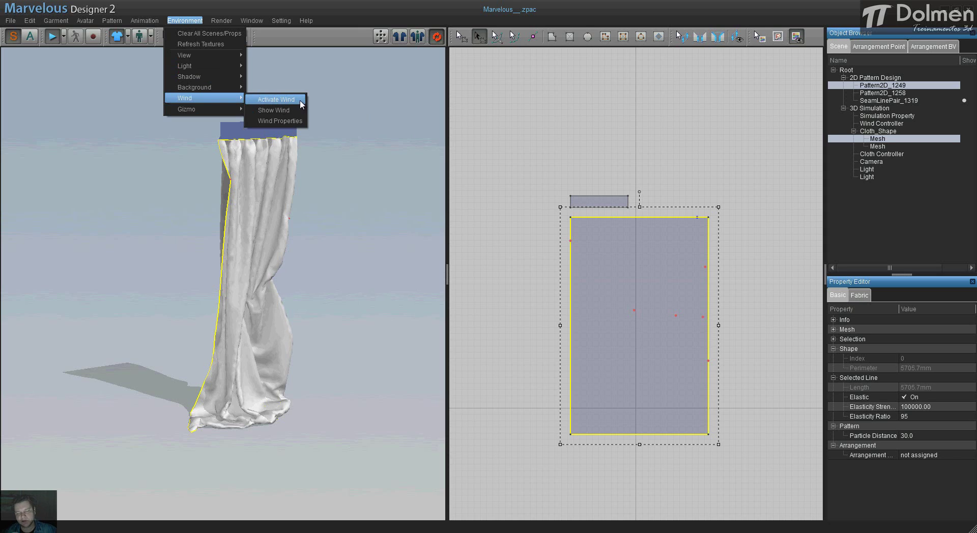
Activate the wind and show its controller in the 3D view
left_click(302, 104)
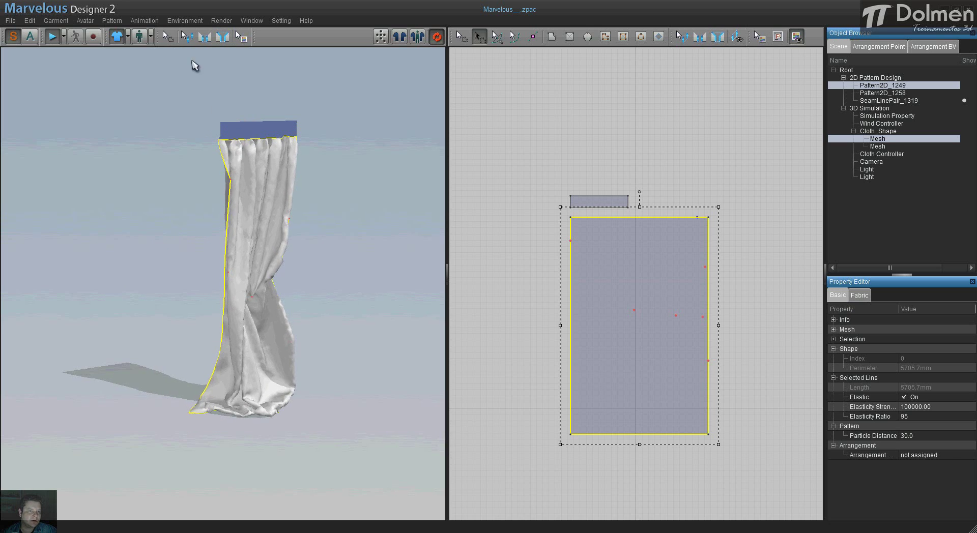
left_click(181, 21)
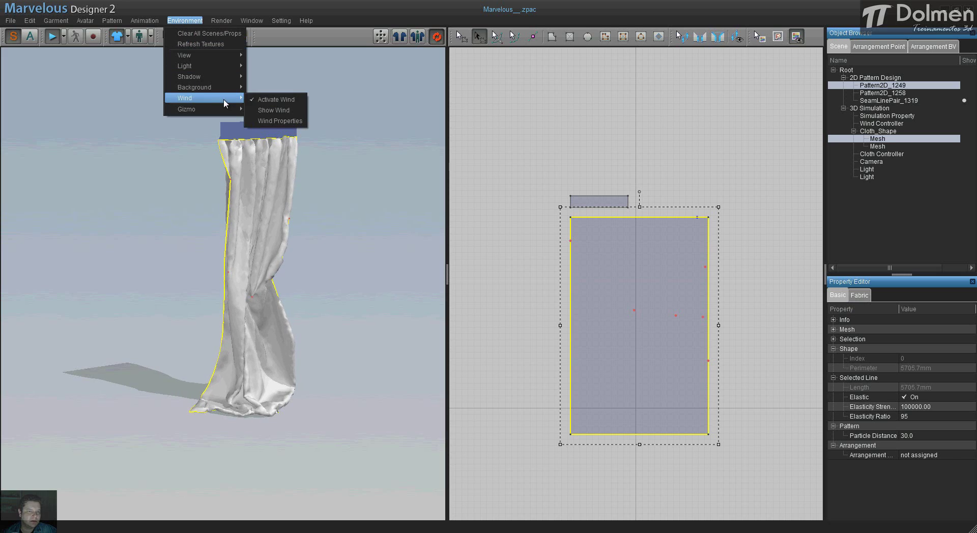
left_click(268, 112)
Select the wind controller and move it up beside the curtain so the cloth sways
left_click(124, 263)
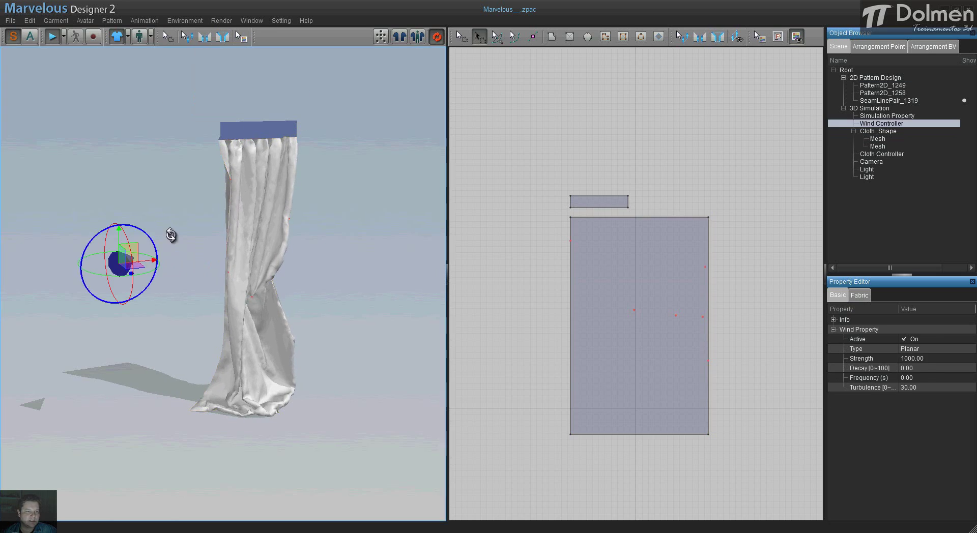
mouse_move(179, 307)
right_mouse_down()
mouse_move(226, 319)
mouse_move(217, 305)
right_mouse_up()
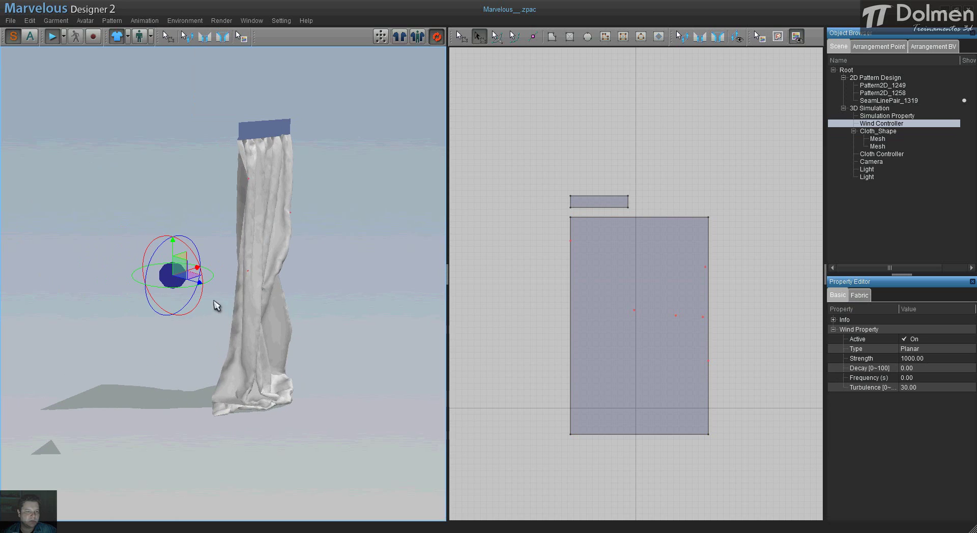
left_click_drag(198, 281, 313, 314)
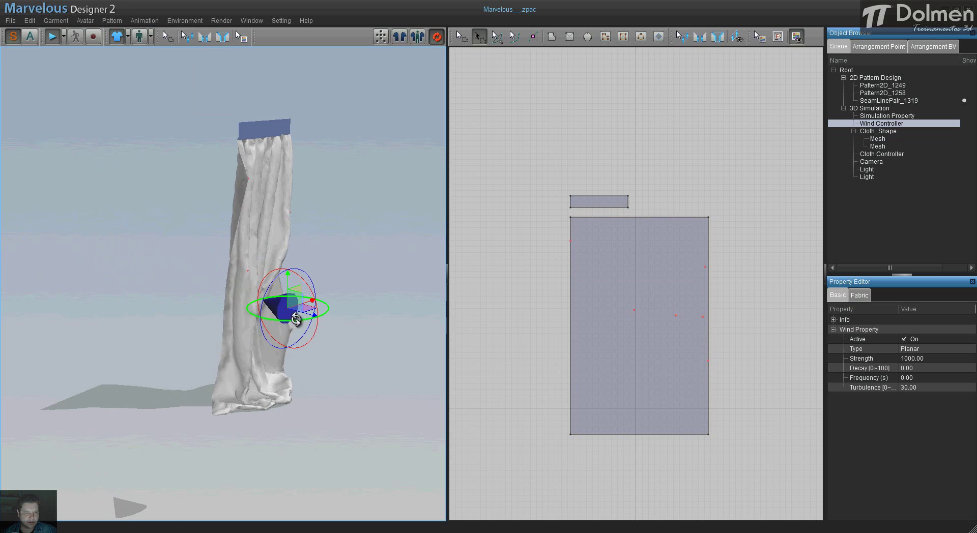
right_click_drag(275, 336, 240, 330)
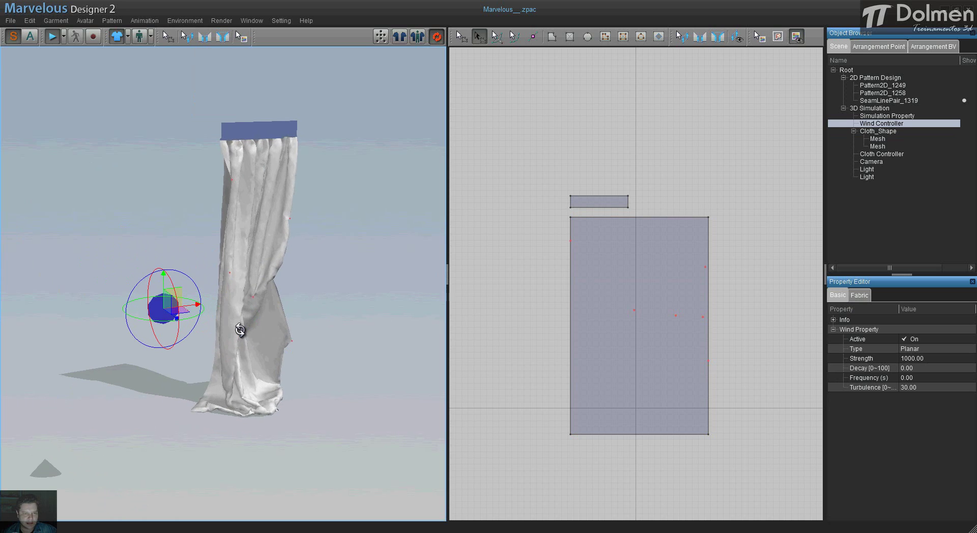
left_click_drag(195, 306, 359, 284)
right_click_drag(231, 356, 200, 404)
left_click_drag(230, 496, 237, 496)
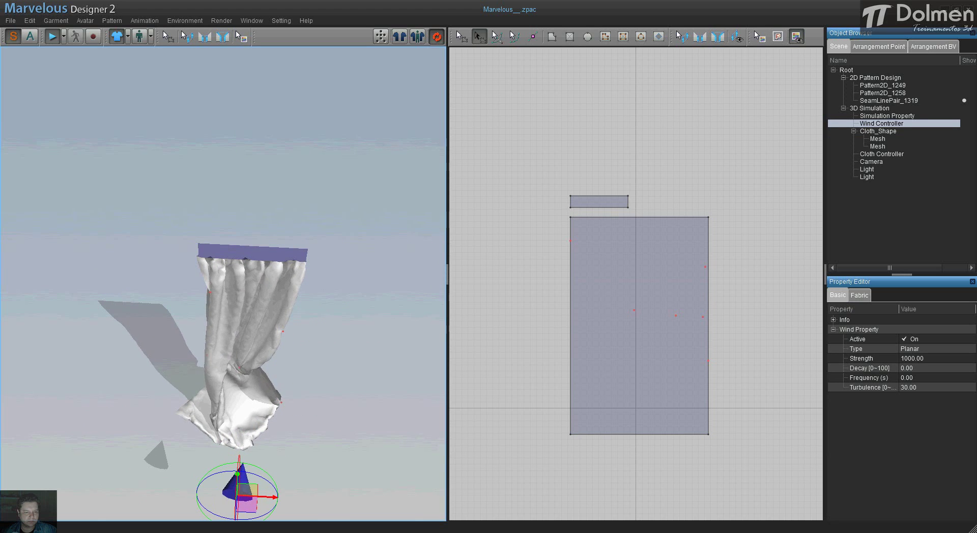
right_click_drag(287, 413, 333, 384)
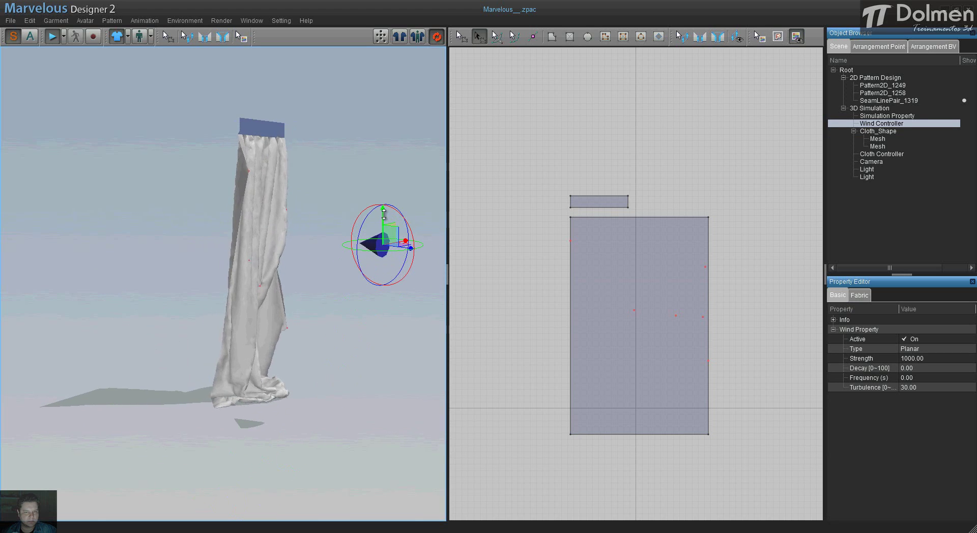
mouse_move(381, 285)
left_mouse_down()
mouse_move(380, 330)
mouse_move(382, 252)
left_mouse_up()
right_click_drag(285, 301, 233, 307)
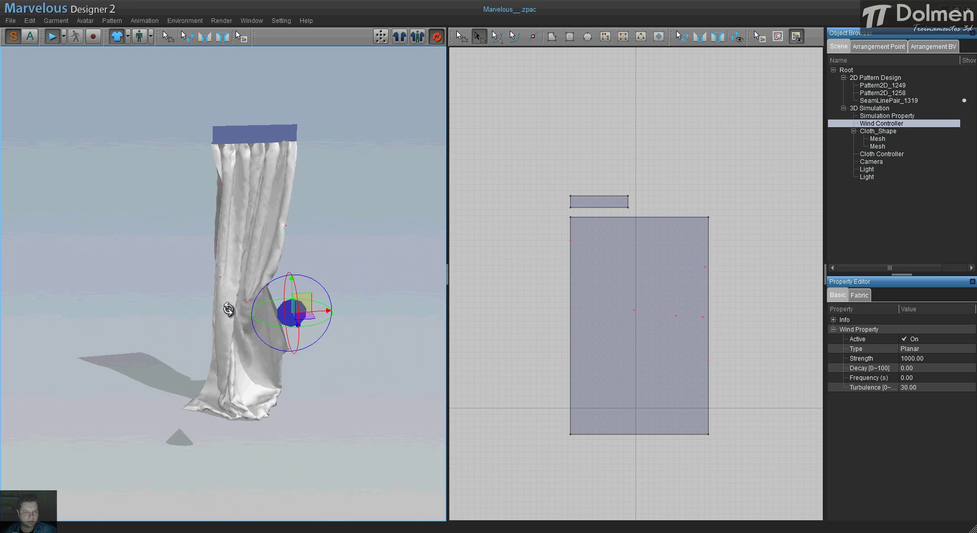
right_click(230, 184)
Close the curtain menus and select the wind controller to display its strength and turbulence
left_click(200, 225)
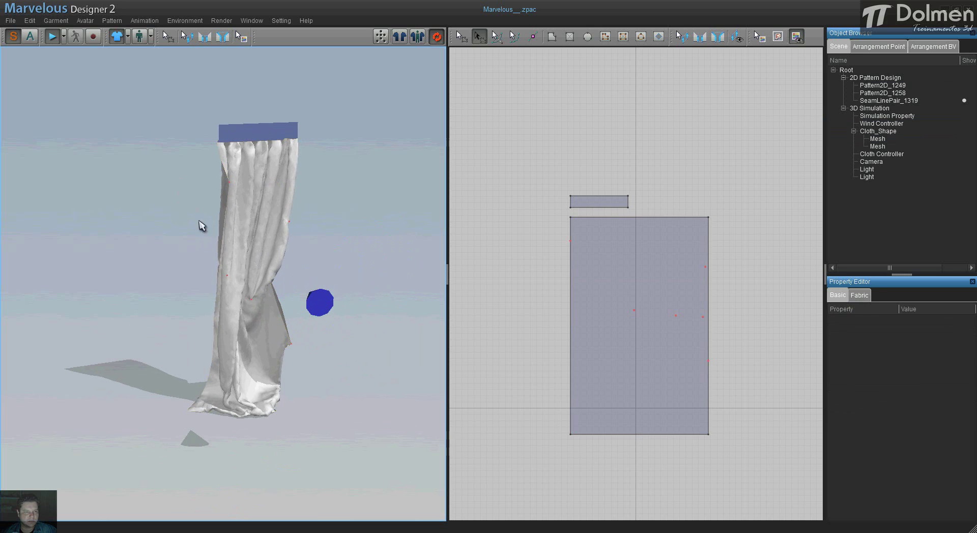
right_click(227, 223)
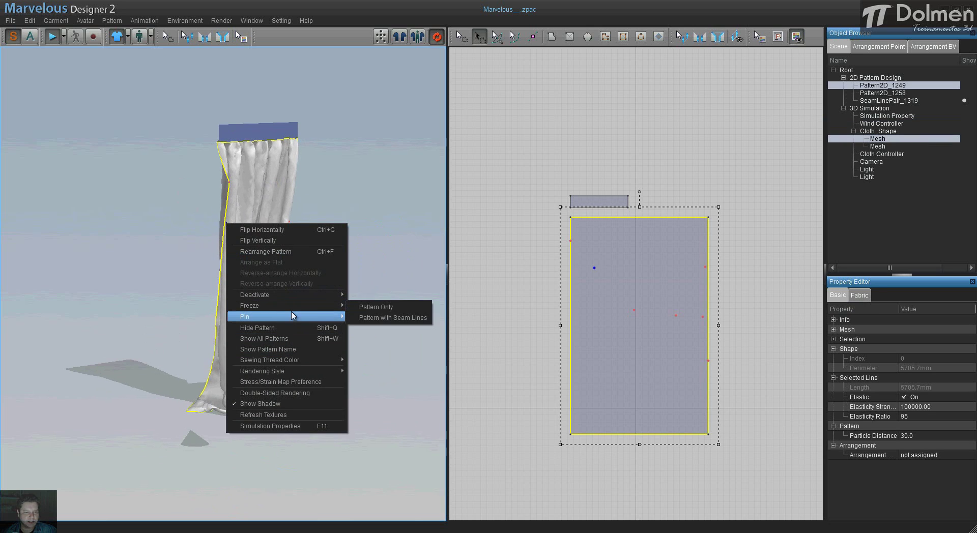
mouse_move(250, 305)
left_click(399, 336)
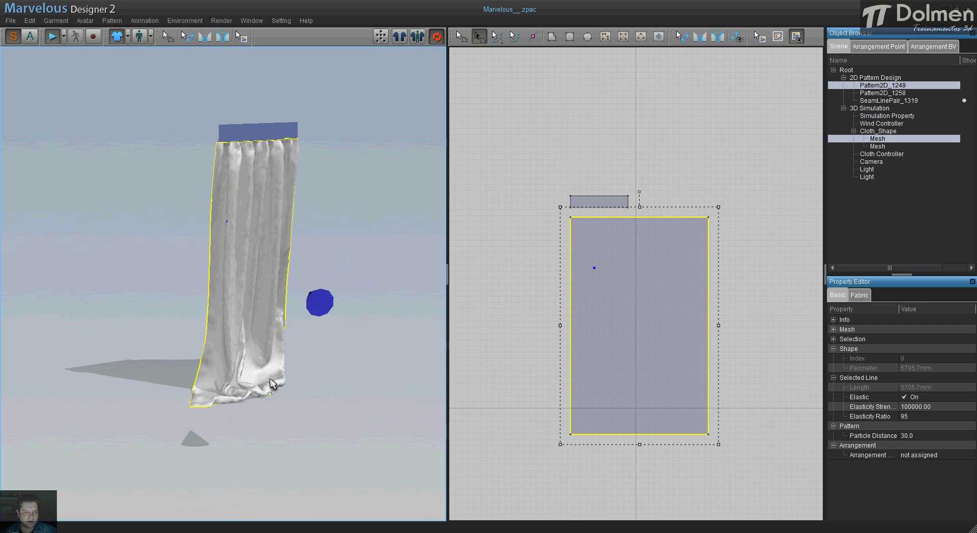
right_click_drag(269, 384, 295, 379)
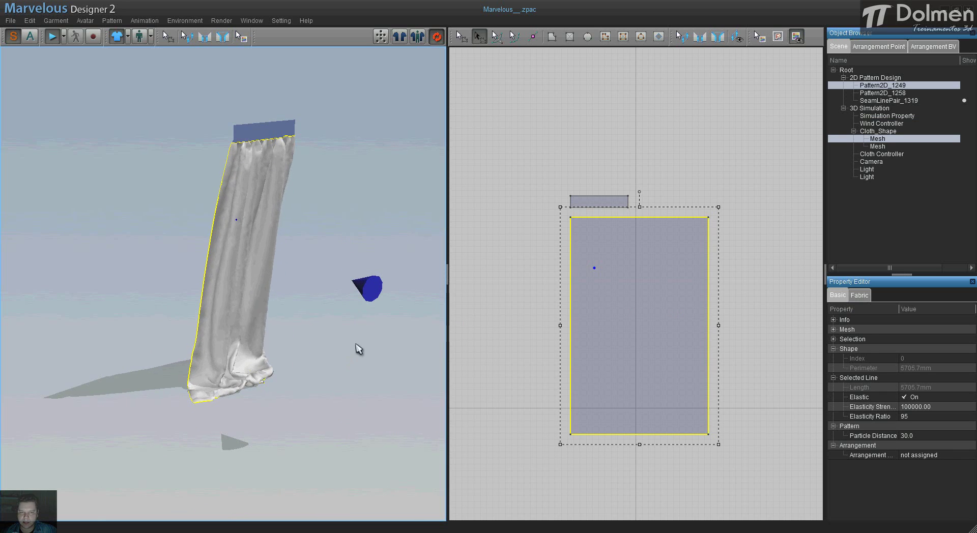
left_click(367, 288)
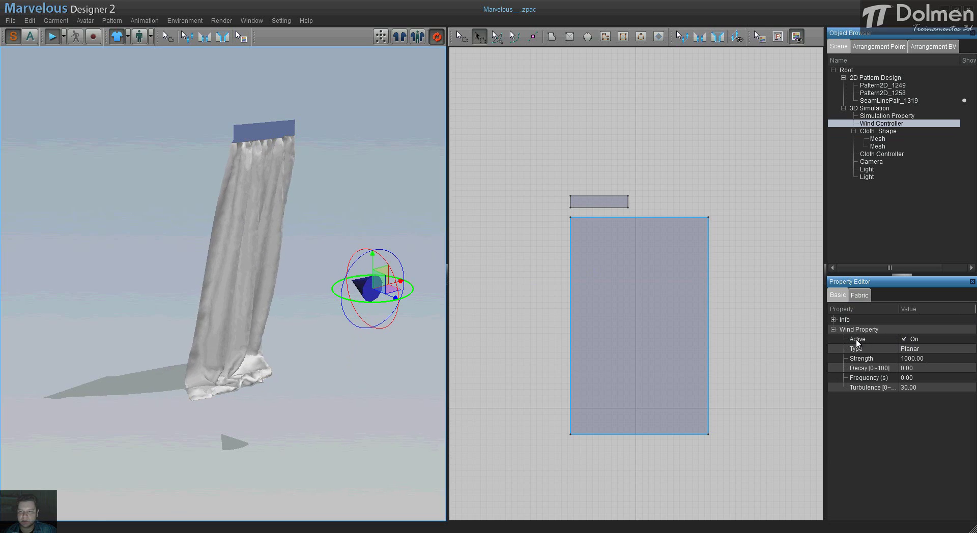
left_click(904, 339)
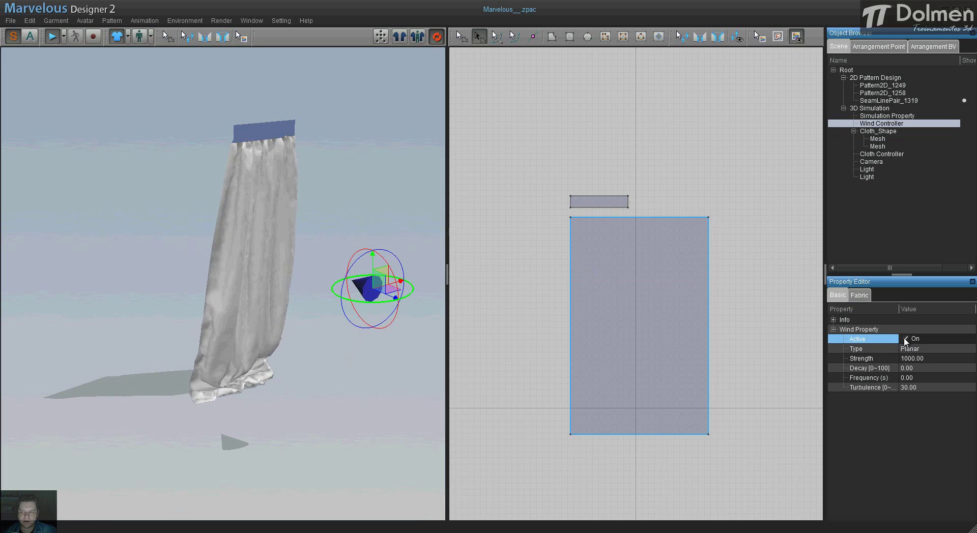
left_click(928, 348)
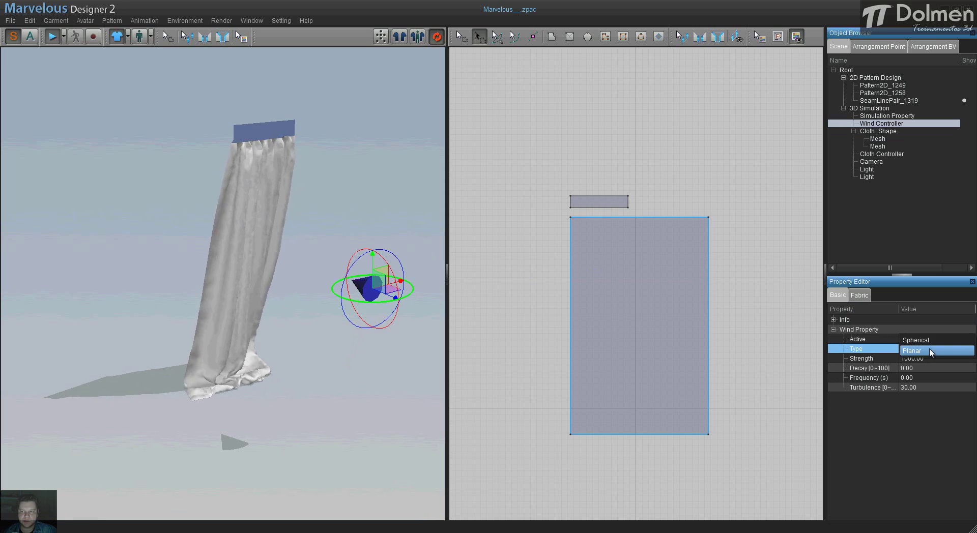
left_click(928, 345)
left_click(927, 344)
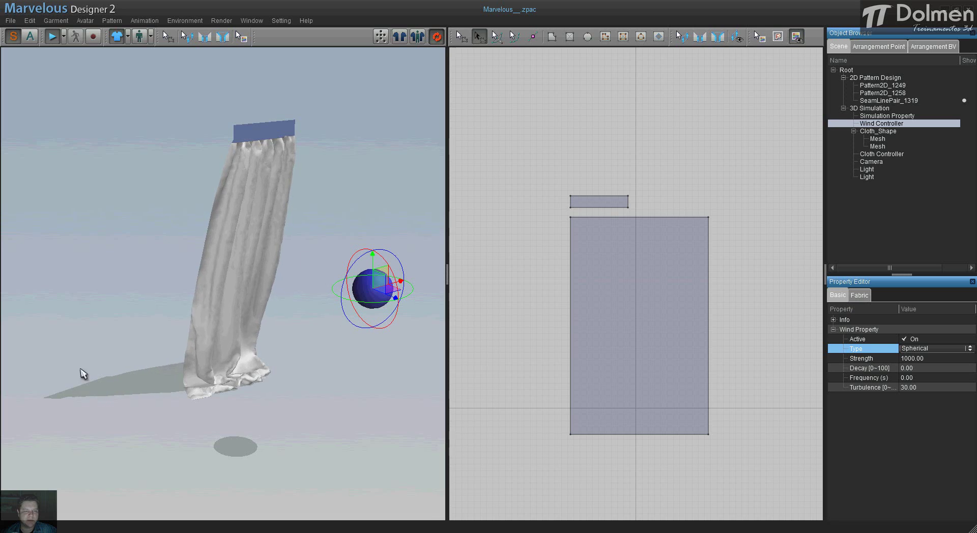
left_click(955, 350)
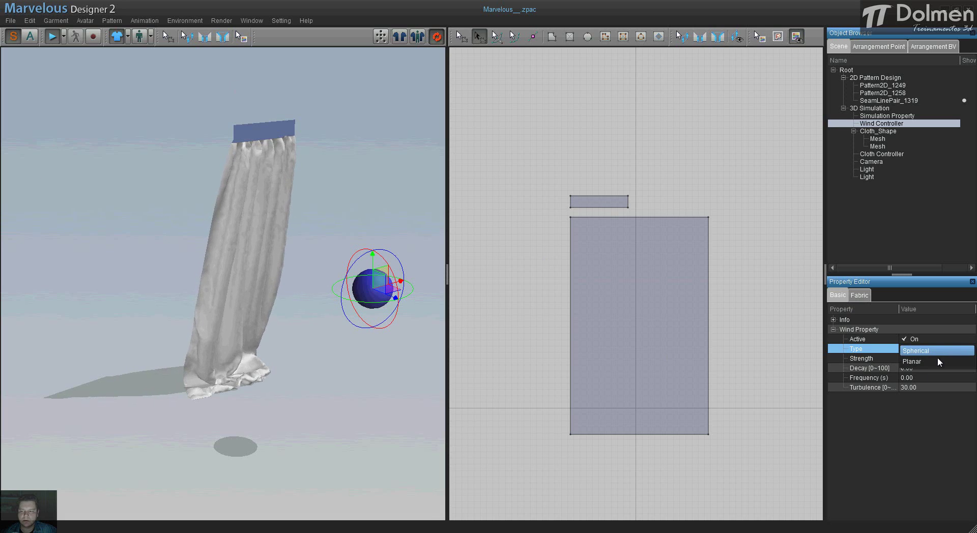
left_click(931, 367)
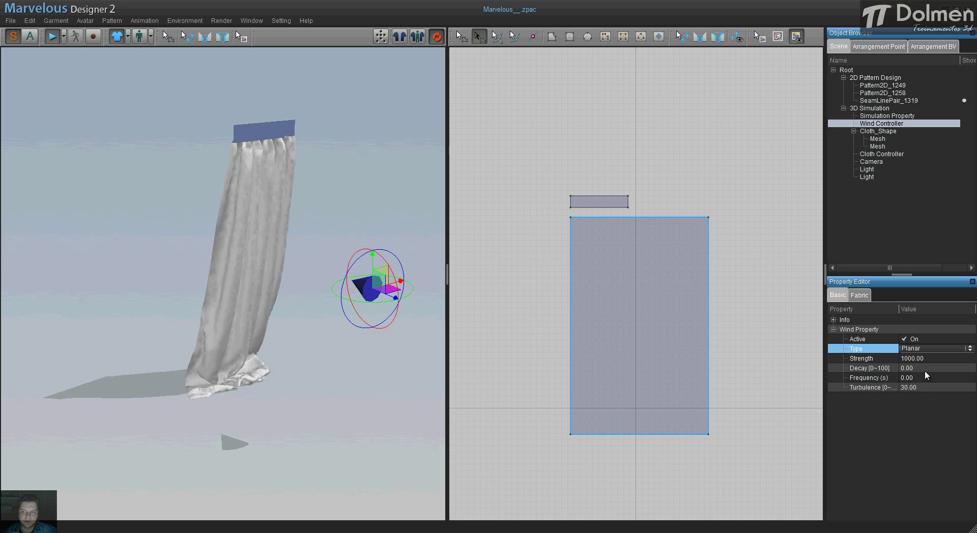
left_click(939, 358)
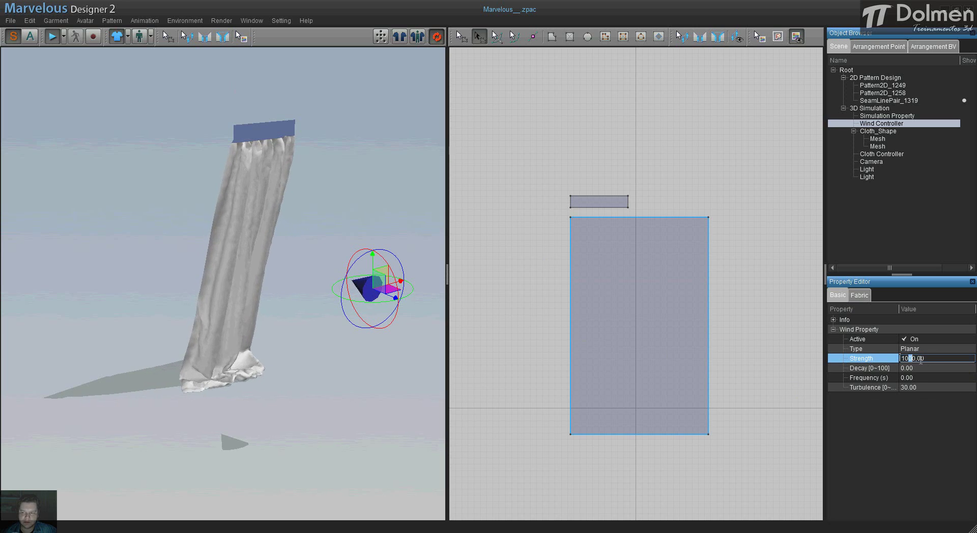
Confirm a wind strength of 10000 and orbit the view to see the blown cloth
type("0")
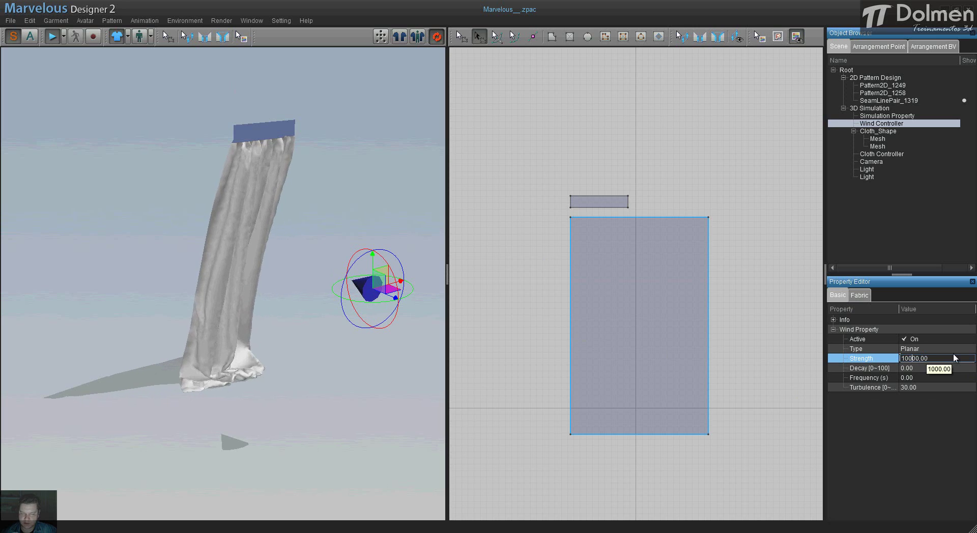
key("Return")
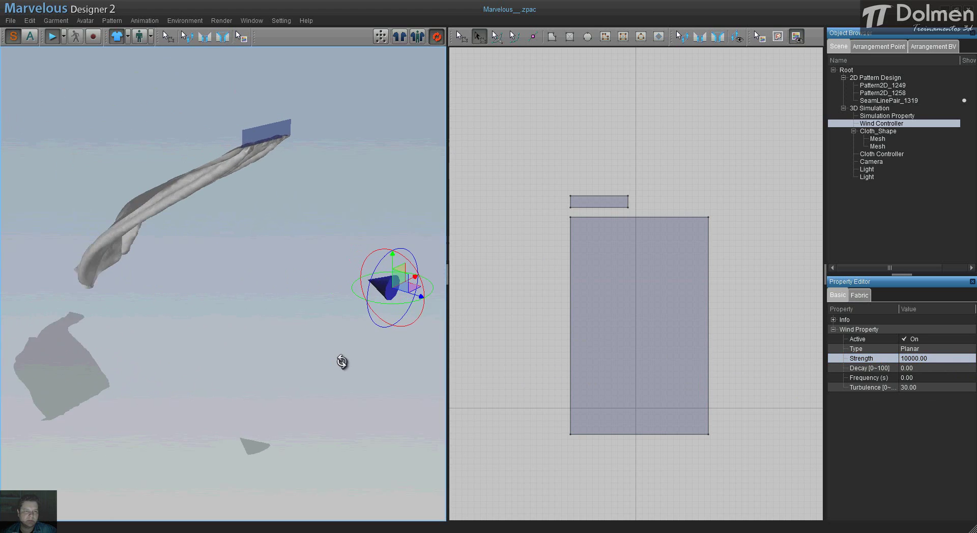
mouse_move(341, 364)
right_mouse_down()
mouse_move(354, 362)
mouse_move(300, 334)
right_mouse_up()
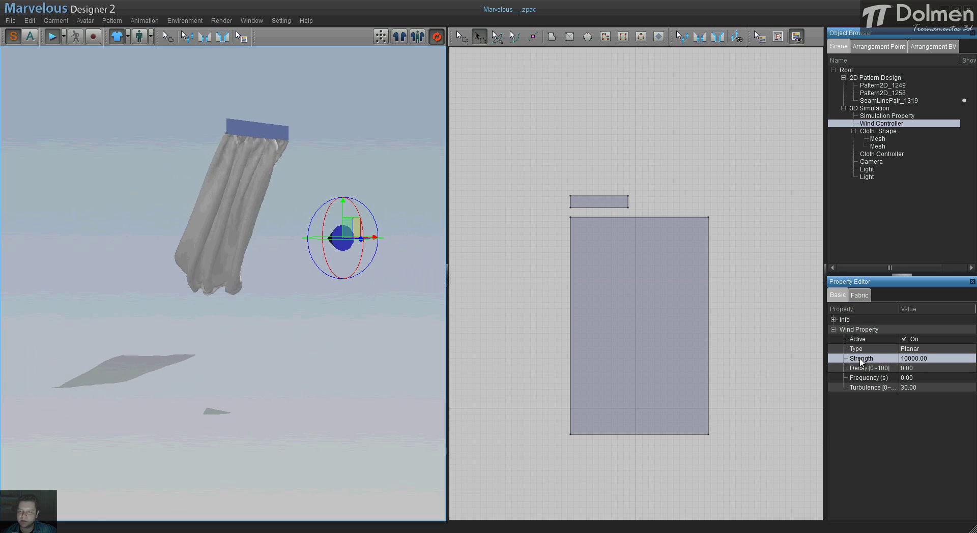
Try wind decay values of 5 and 50, then settle on a decay of 0
left_click(936, 368)
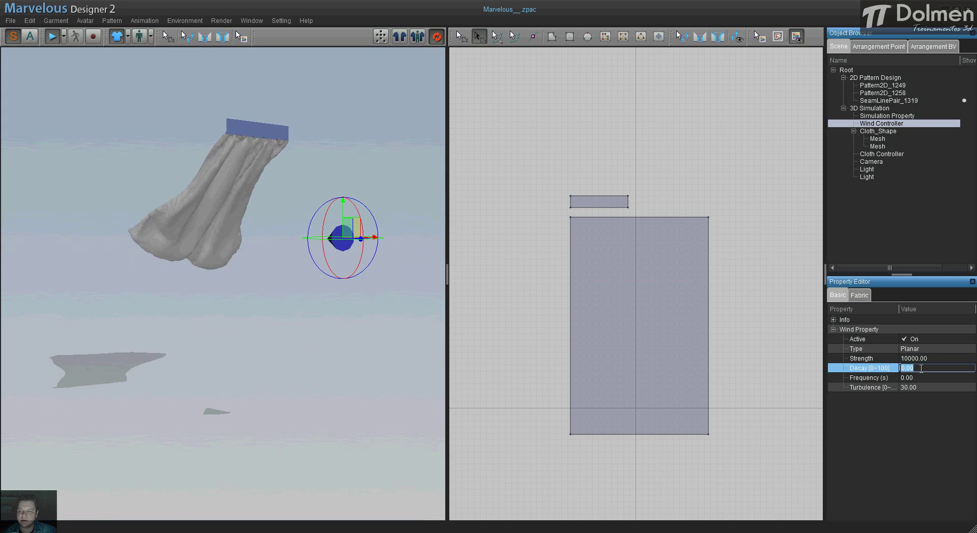
type("5")
key("Return")
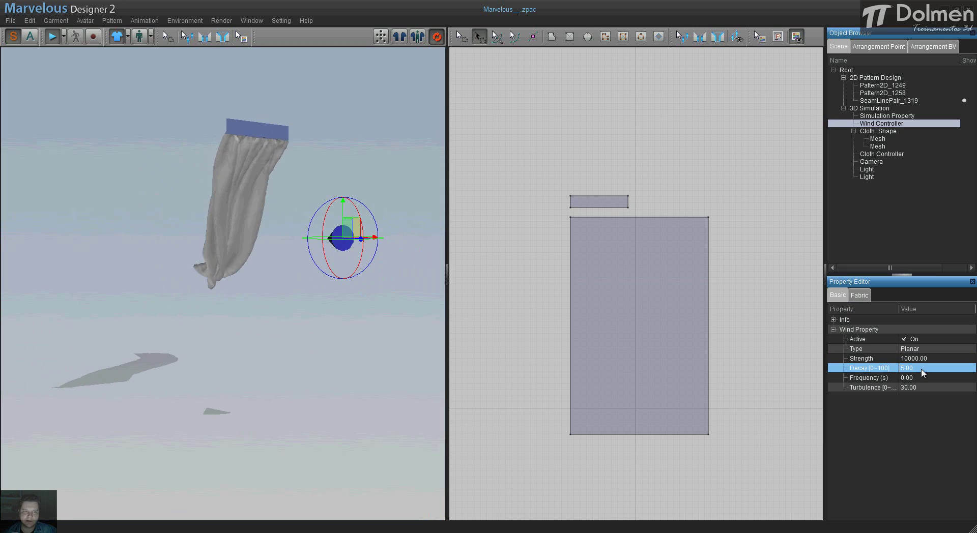
left_click(921, 368)
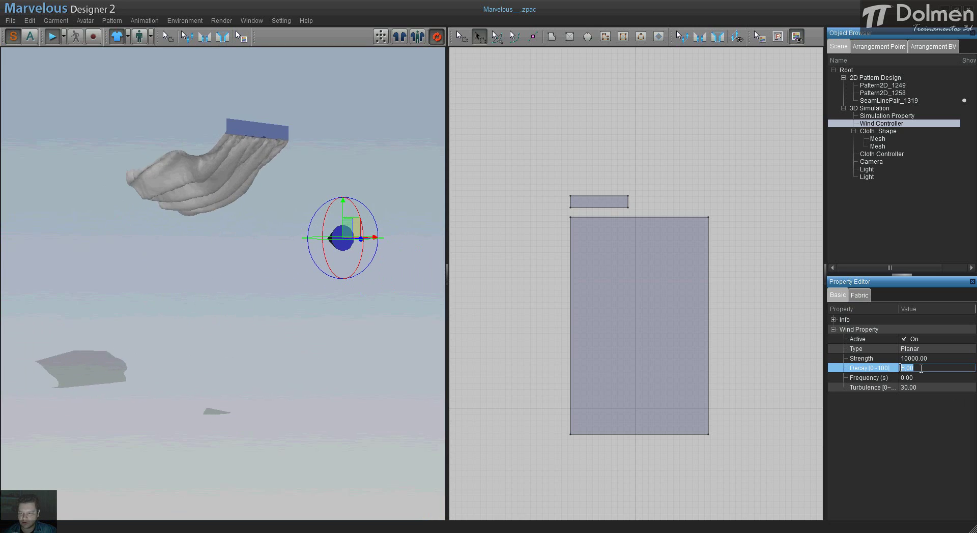
type("50")
key("Return")
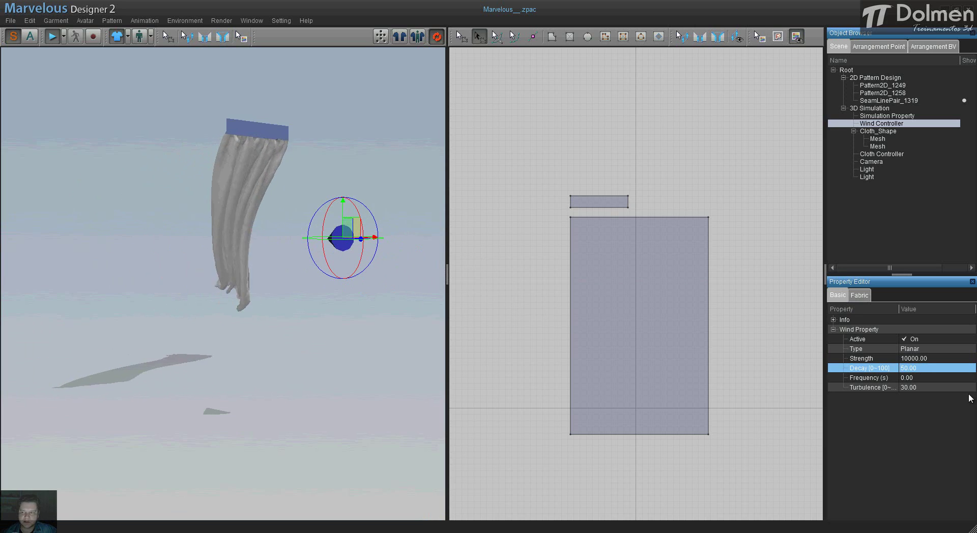
left_click(922, 369)
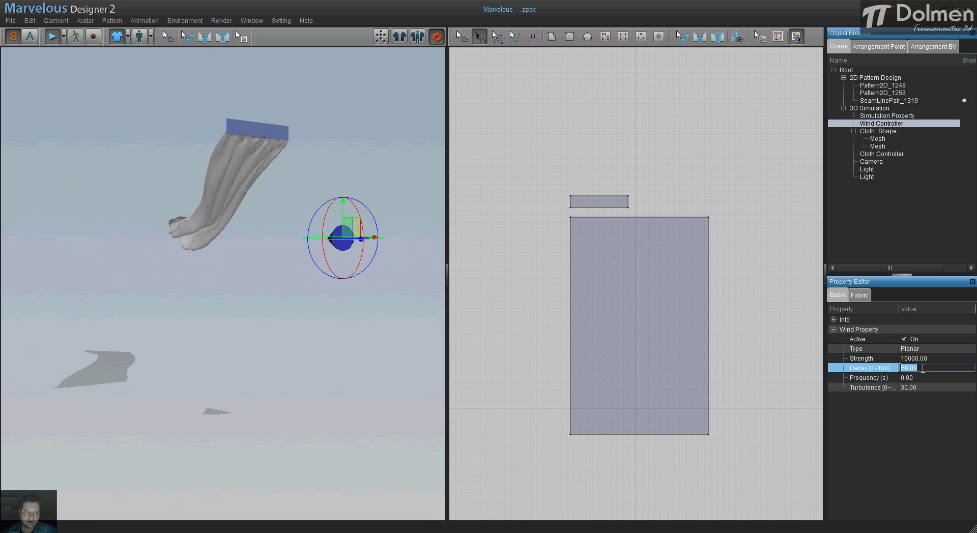
type("0")
key("Return")
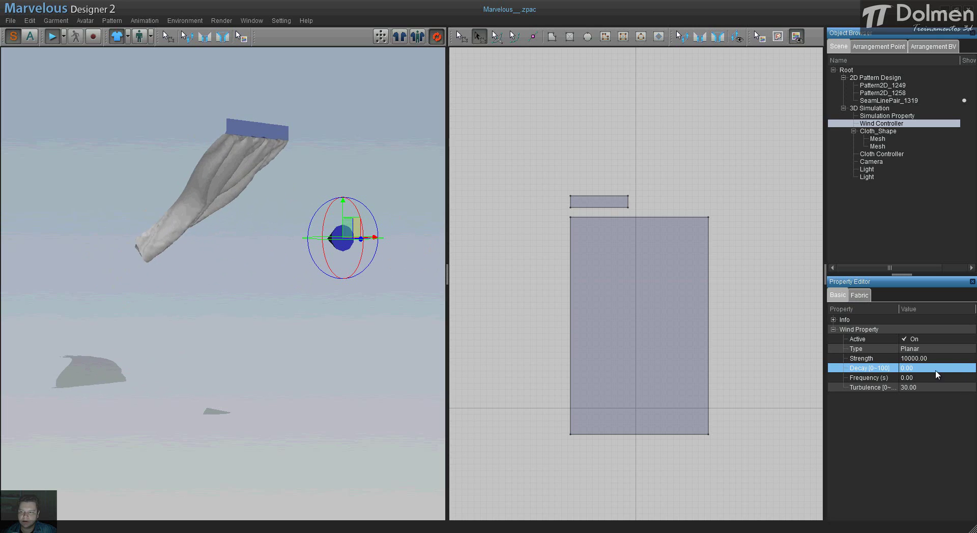
Raise the wind turbulence to 80
double_click(916, 378)
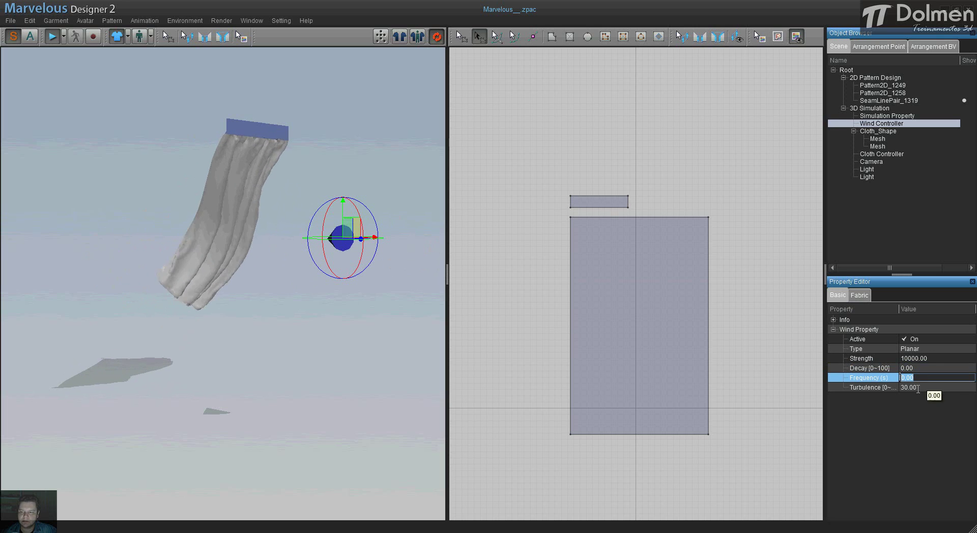
double_click(929, 387)
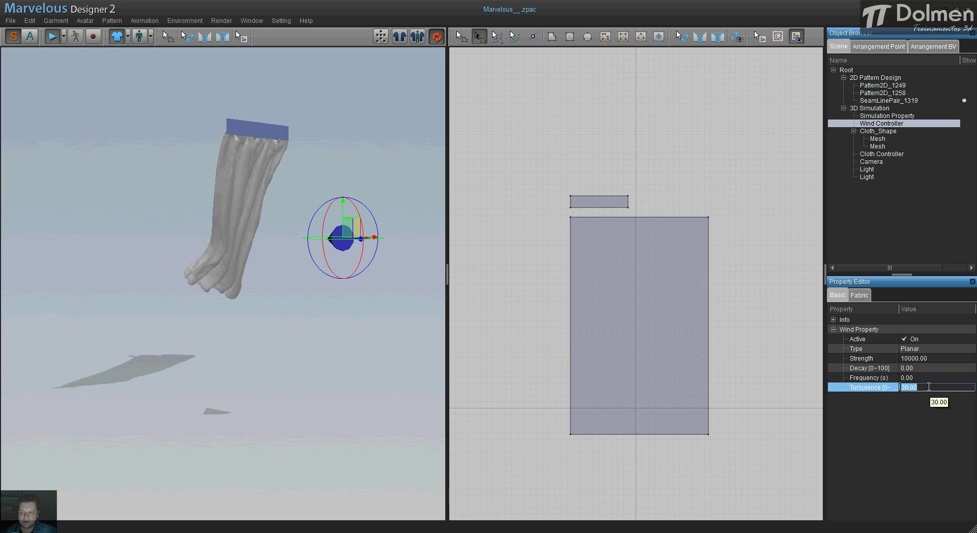
type("80")
key("Return")
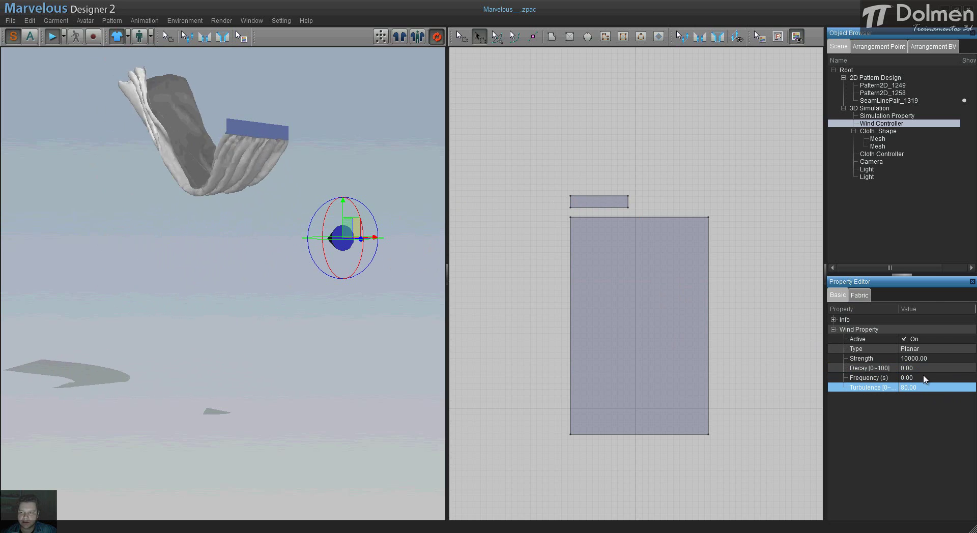
Set the wind frequency to 5, then to 1 second, and view the curtain from another angle
left_click(928, 378)
type("5")
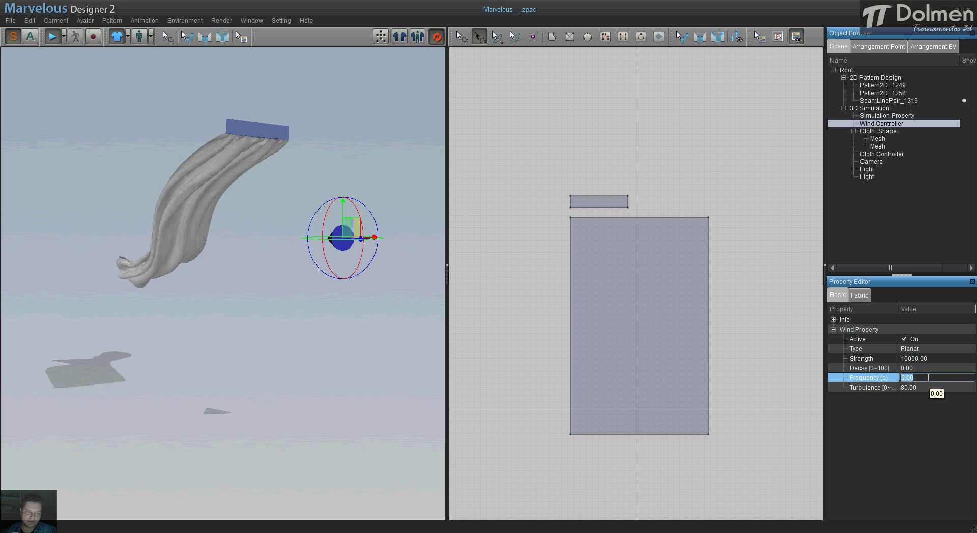
key("Return")
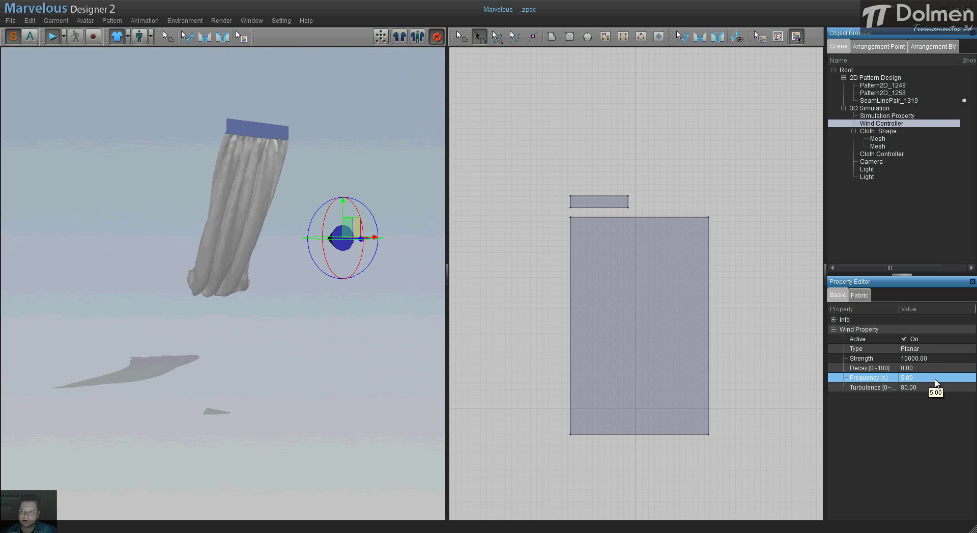
left_click(933, 378)
type("1")
key("Return")
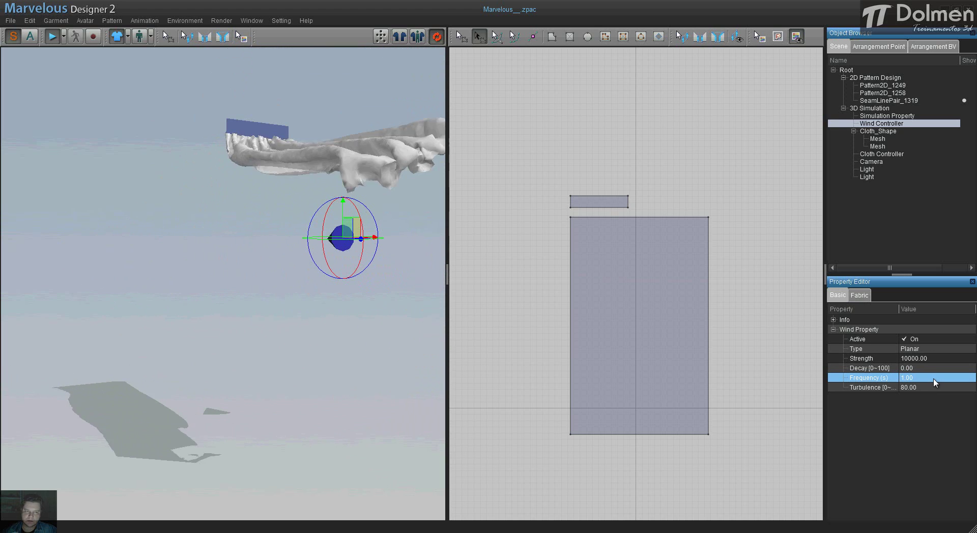
left_click(488, 239)
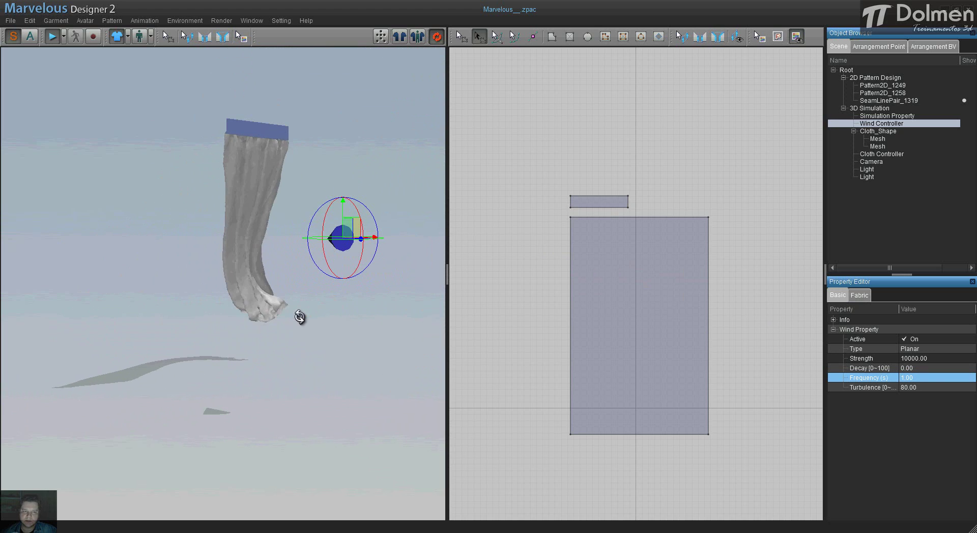
mouse_move(300, 255)
right_mouse_down()
mouse_move(297, 314)
mouse_move(327, 312)
right_mouse_up()
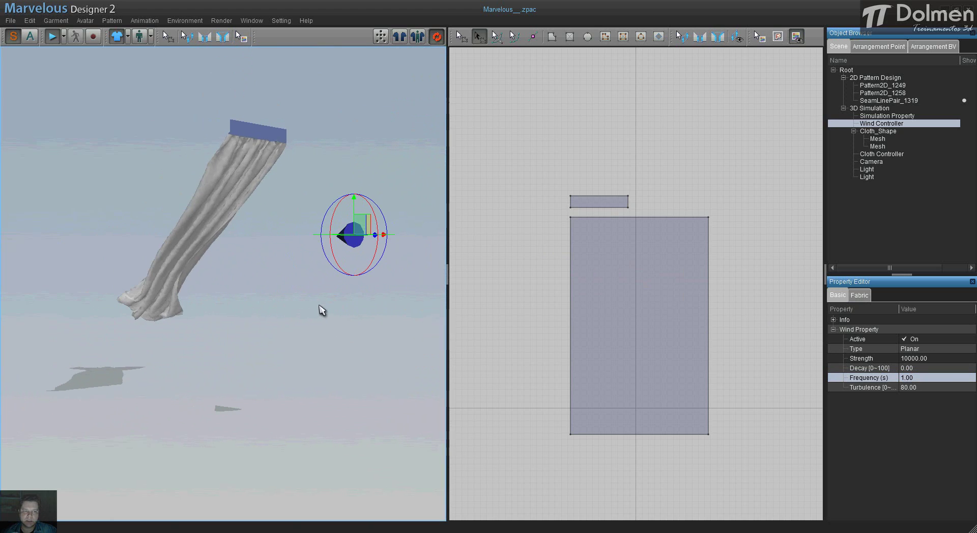
left_click(926, 359)
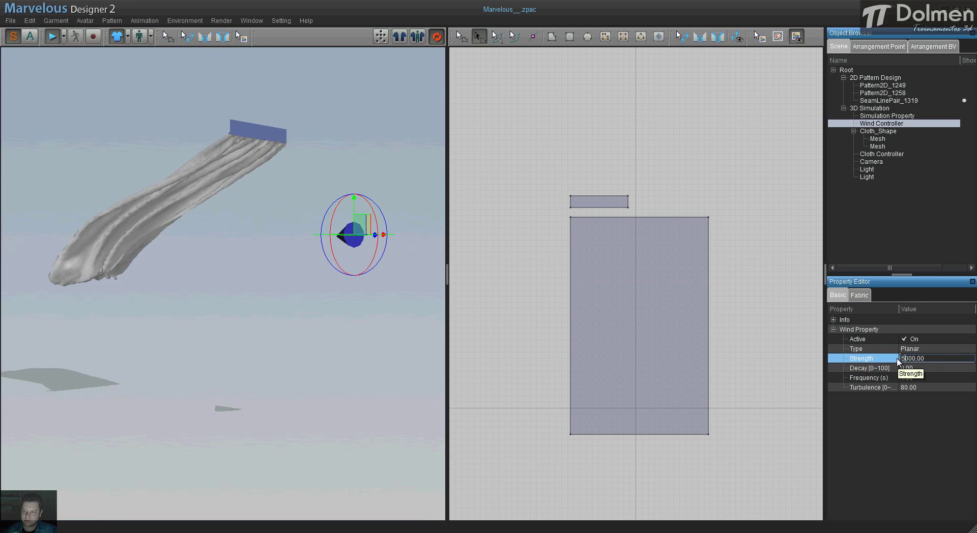
type("5000")
key("Return")
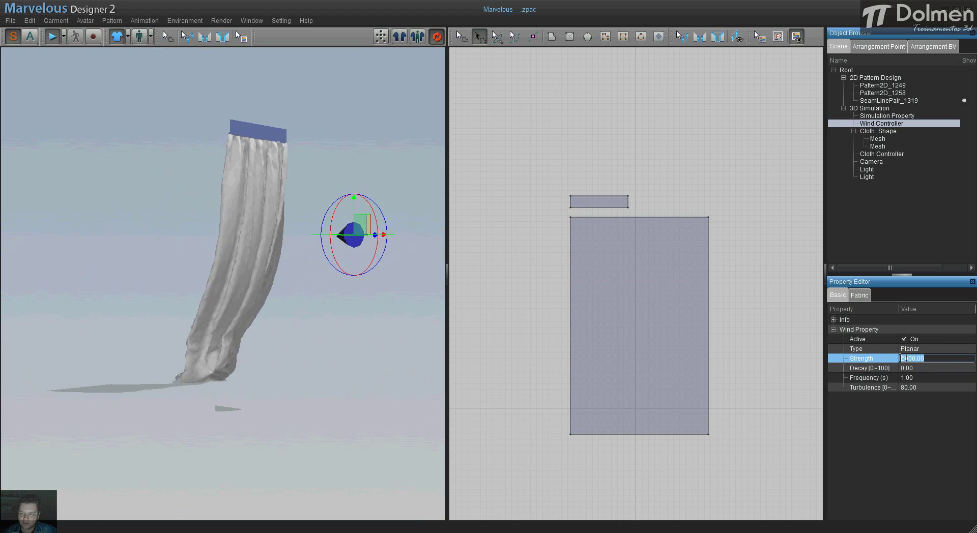
left_click(908, 358)
type("1000")
key("Return")
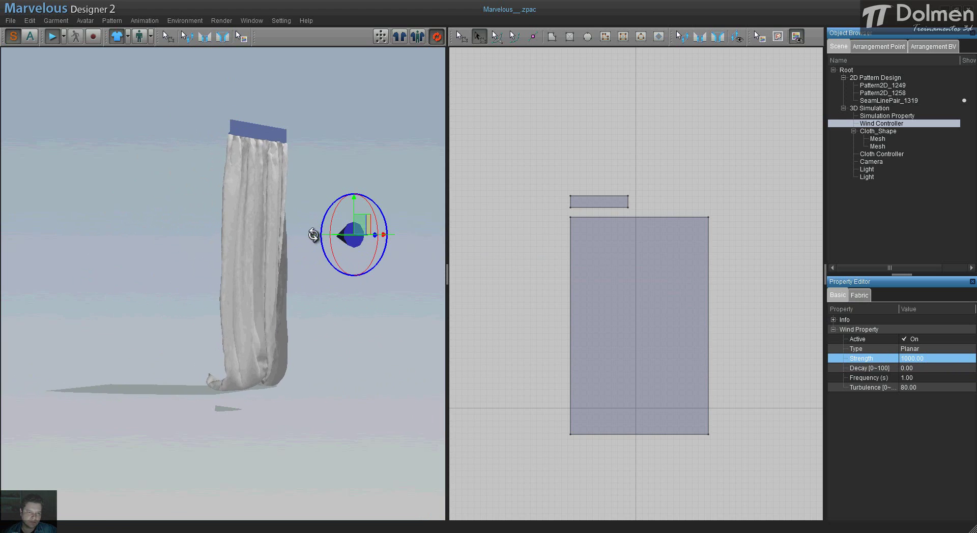
mouse_move(220, 388)
left_mouse_down()
mouse_move(315, 391)
mouse_move(244, 390)
left_mouse_up()
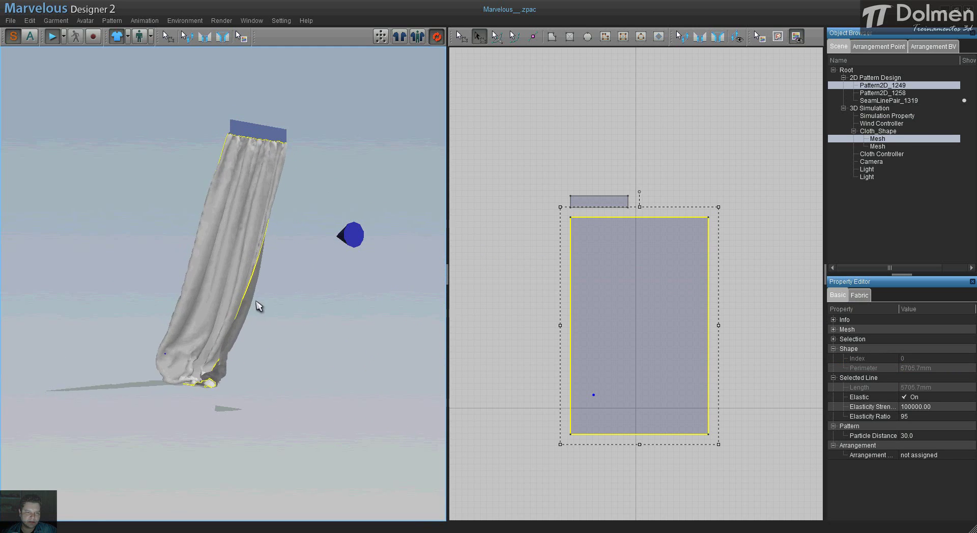
left_click_drag(258, 244, 306, 339)
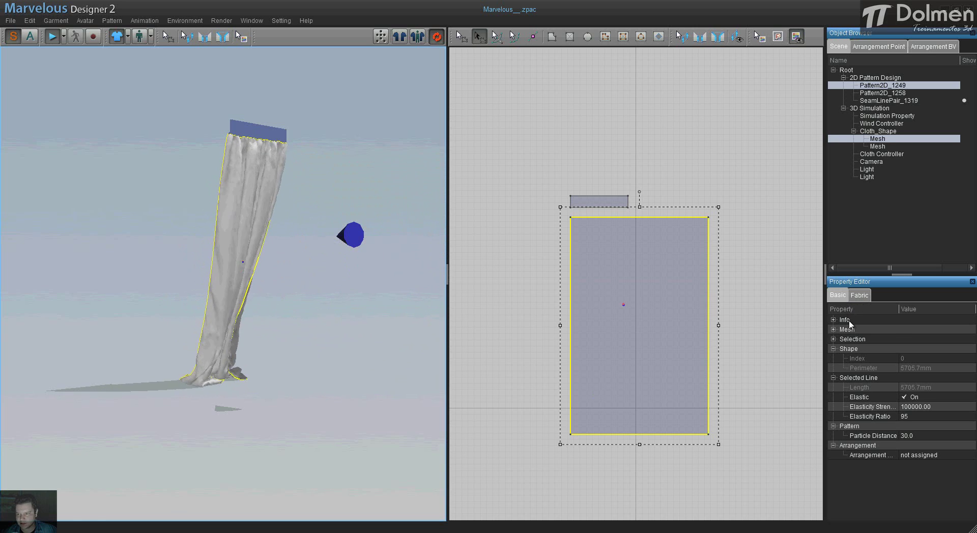
left_click(339, 237)
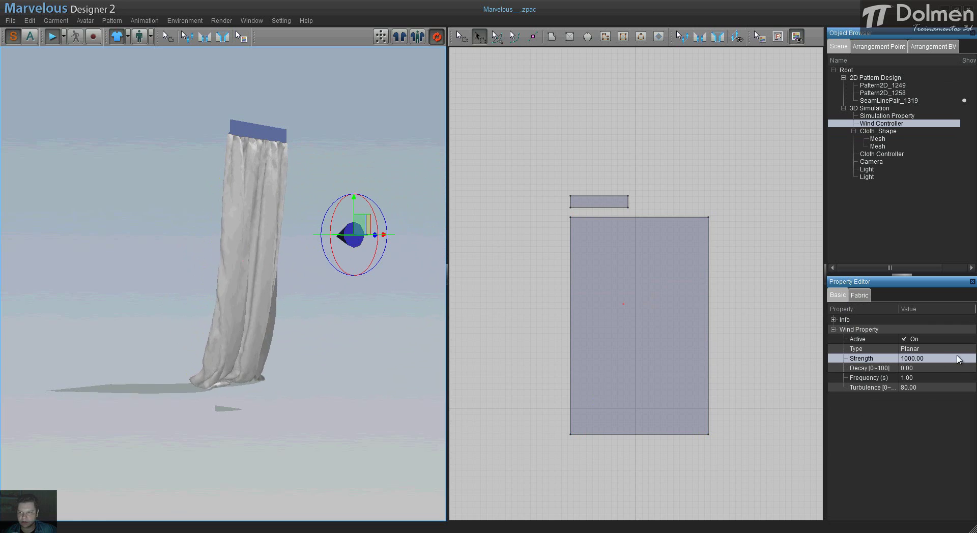
left_click(926, 358)
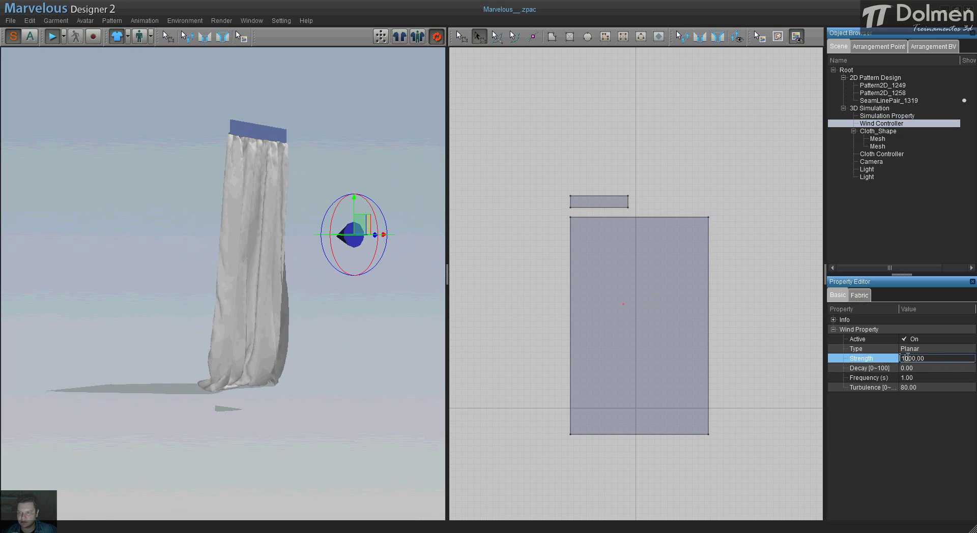
type("10000")
key("Return")
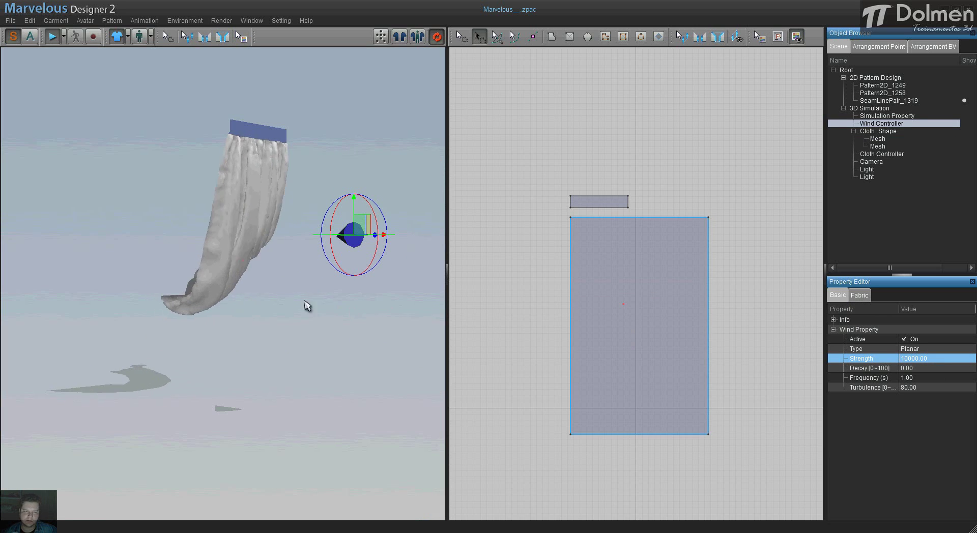
right_click_drag(306, 305, 277, 261)
Select the curtain, pause the cloth simulation and orbit around it
left_click(277, 260)
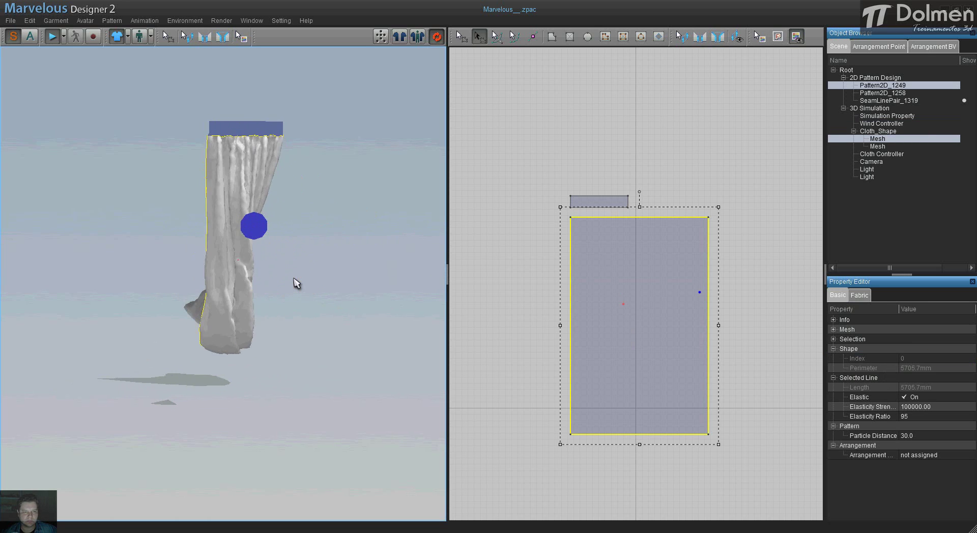
mouse_move(298, 286)
right_mouse_down()
mouse_move(323, 301)
mouse_move(312, 288)
right_mouse_up()
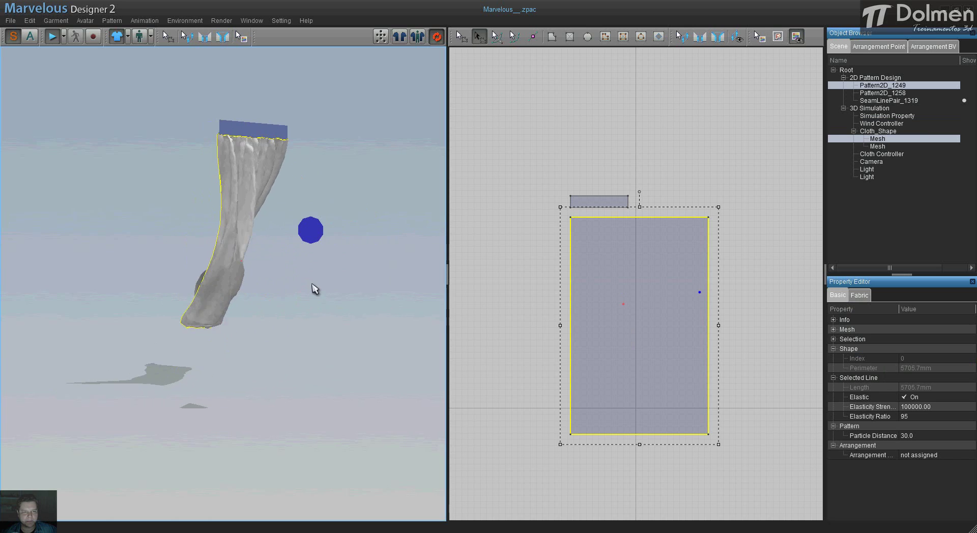
left_click(52, 39)
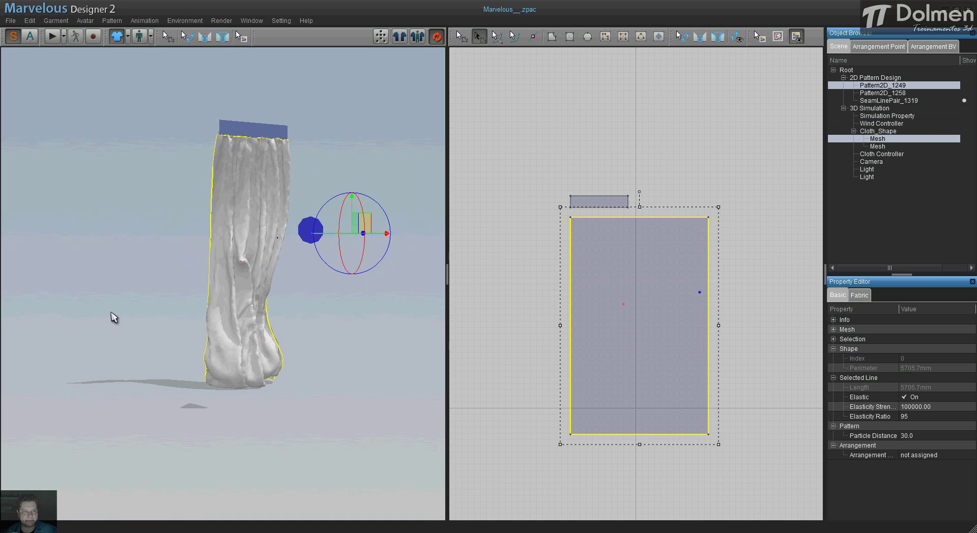
mouse_move(164, 323)
right_mouse_down()
mouse_move(127, 302)
mouse_move(196, 339)
mouse_move(219, 305)
right_mouse_up()
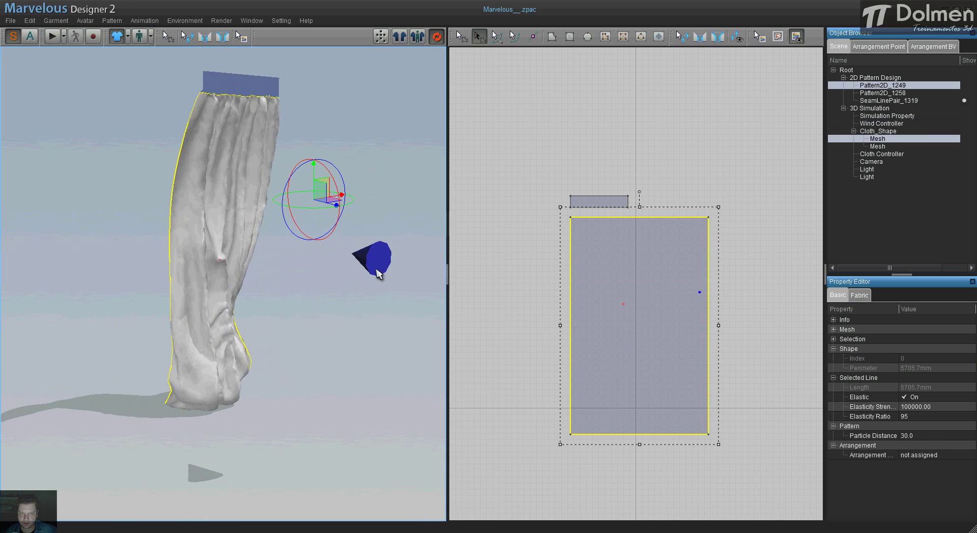
Simulate the curtain with the wind controller inactive, reactivate it, then select the curtain pattern
left_click(375, 266)
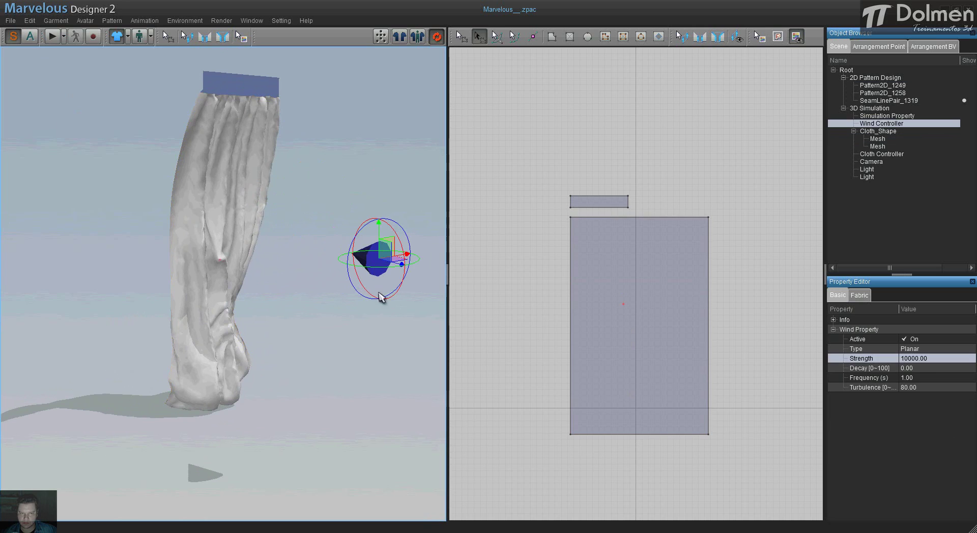
left_click(905, 339)
key("space")
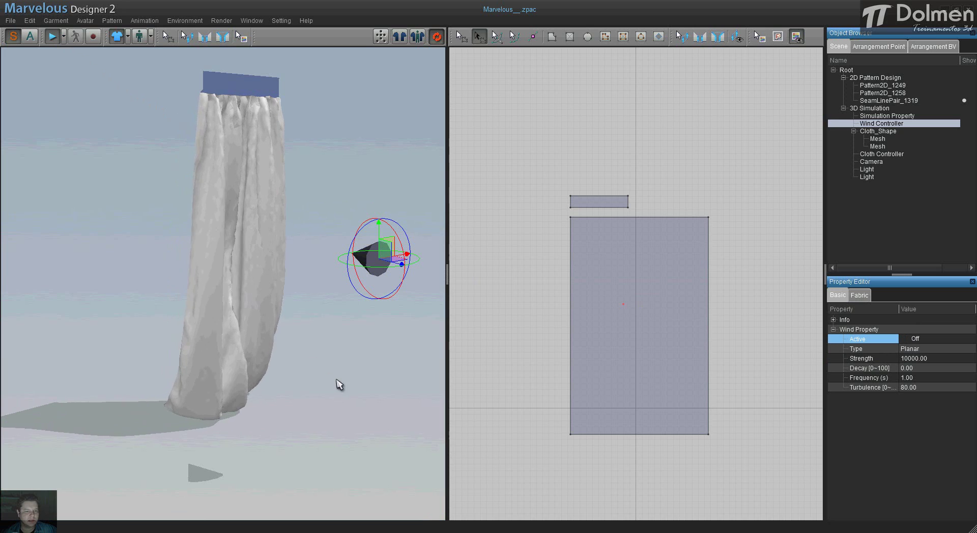
left_click(905, 339)
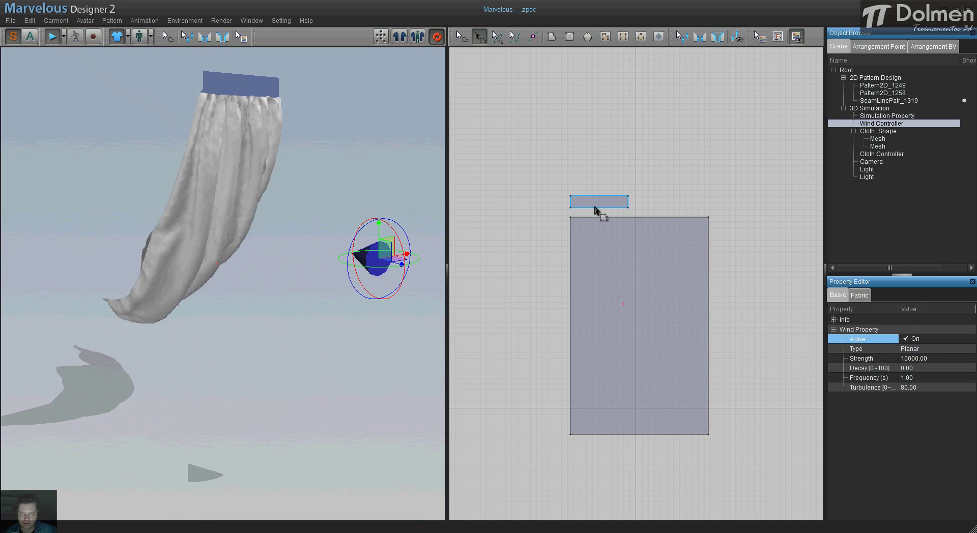
left_click(700, 292)
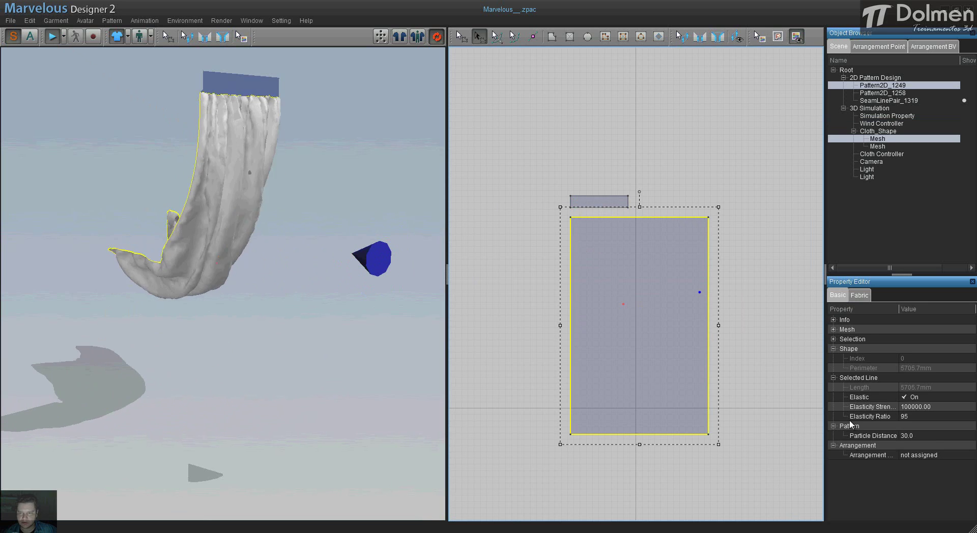
Change the curtain pattern's particle distance from 30 to 10
left_click(931, 436)
type("10")
key("Return")
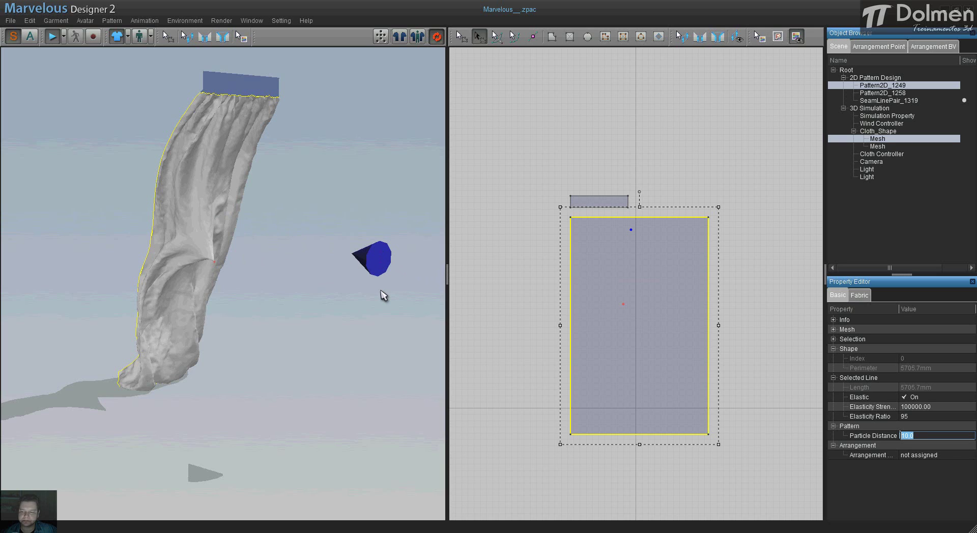
key("Return")
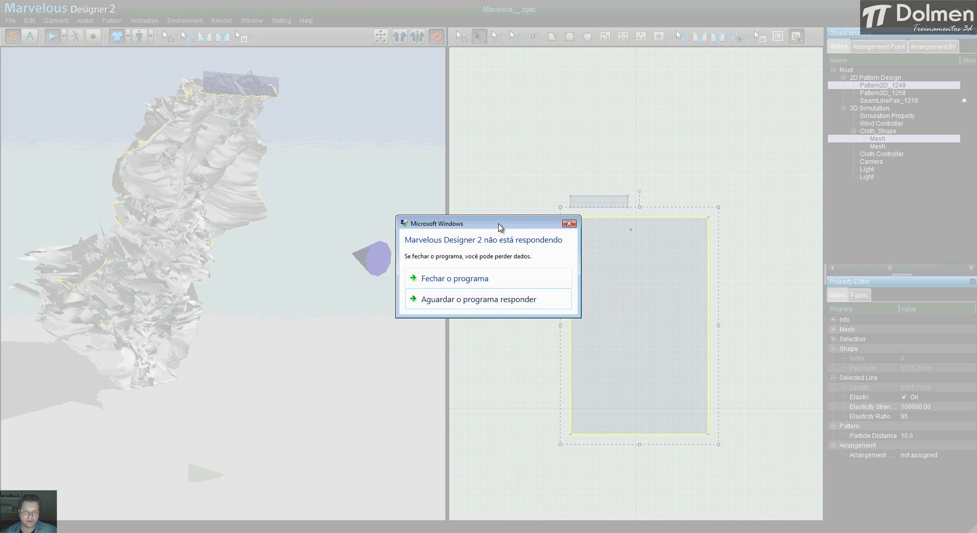
Drag the not-responding dialog to the upper right, clear of the cloth view
left_click_drag(500, 228, 688, 83)
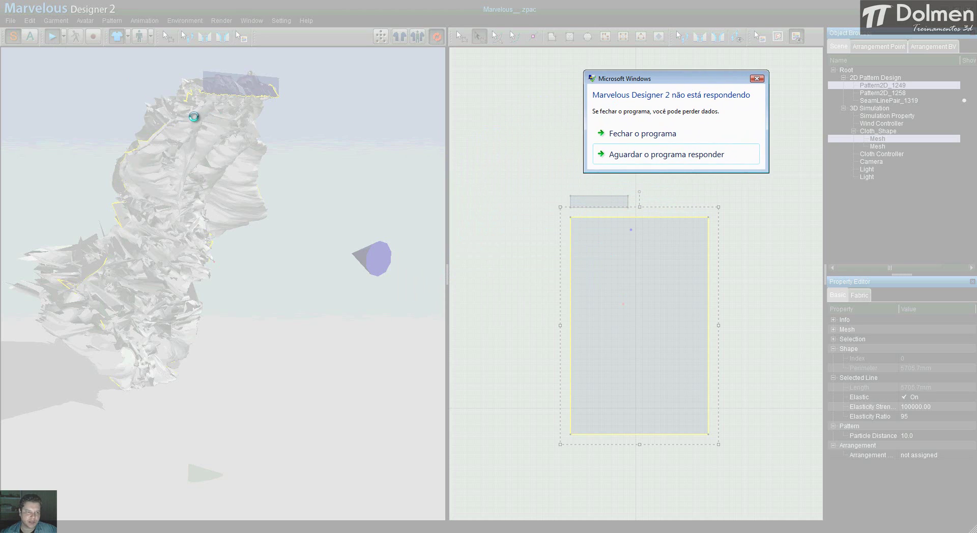